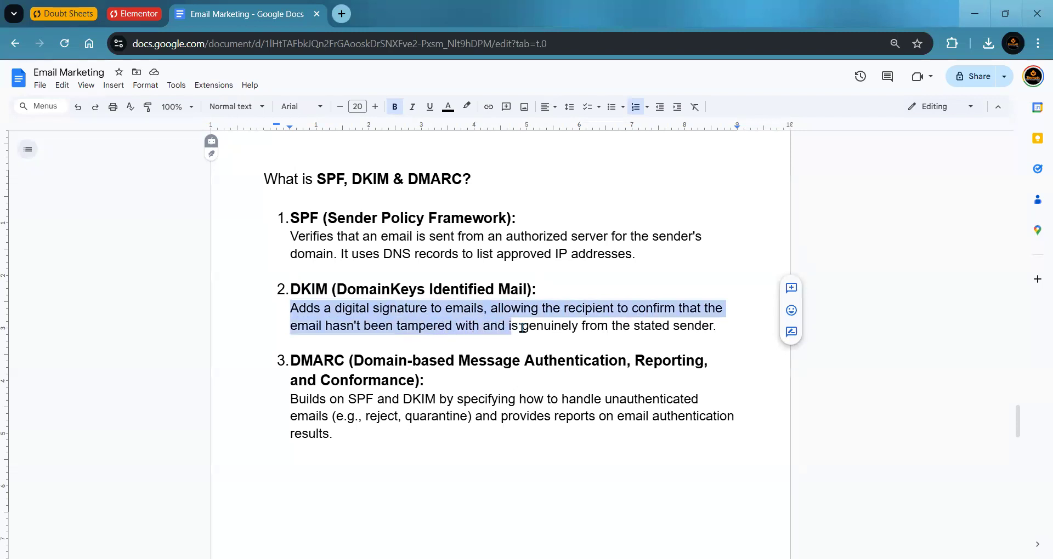
Examine the definitions of SPF, DKIM and DMARC in the Email Marketing document.
left_click(731, 324)
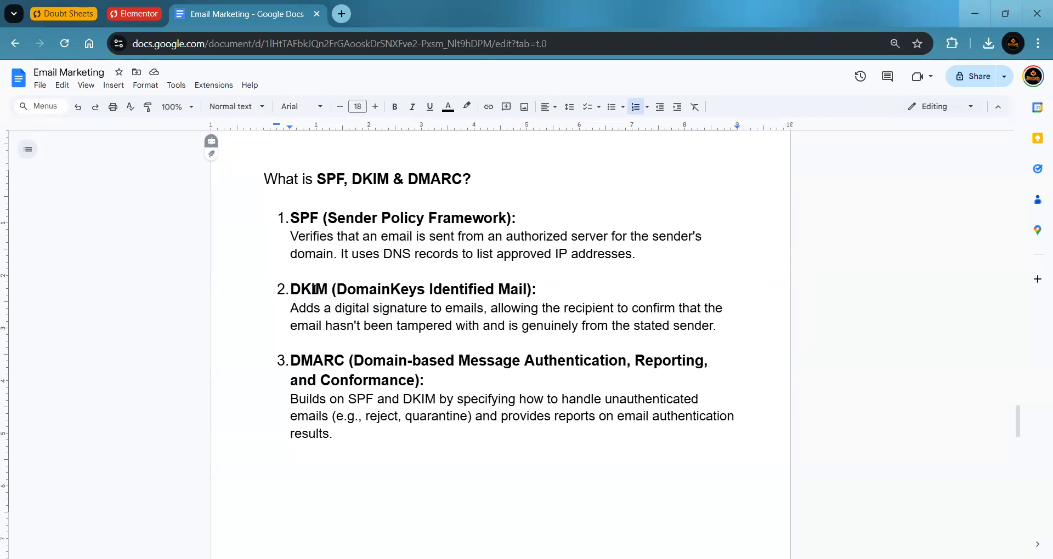
left_click(282, 289)
left_click(292, 290)
left_click(295, 291)
left_click_drag(290, 308, 484, 309)
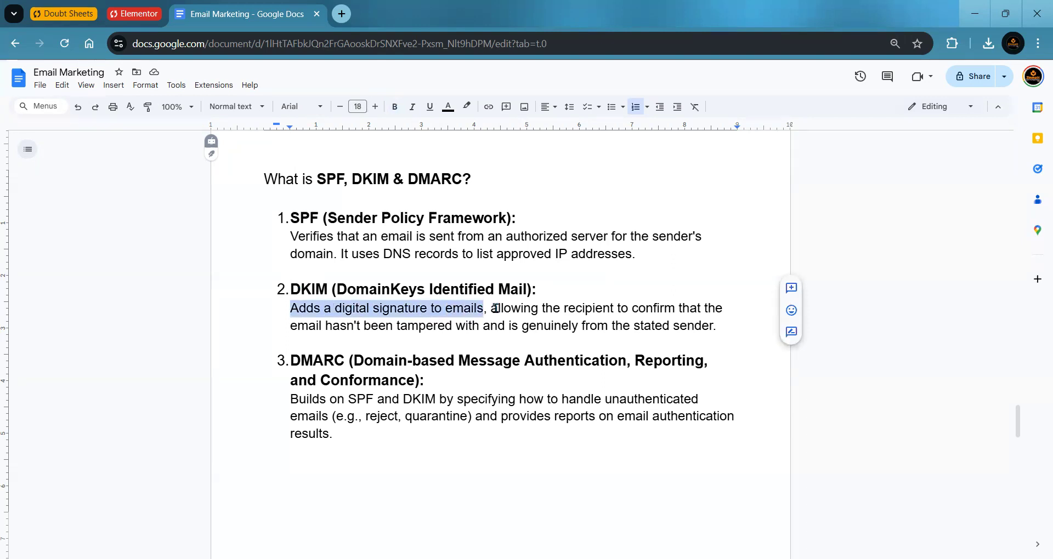
left_click(490, 308)
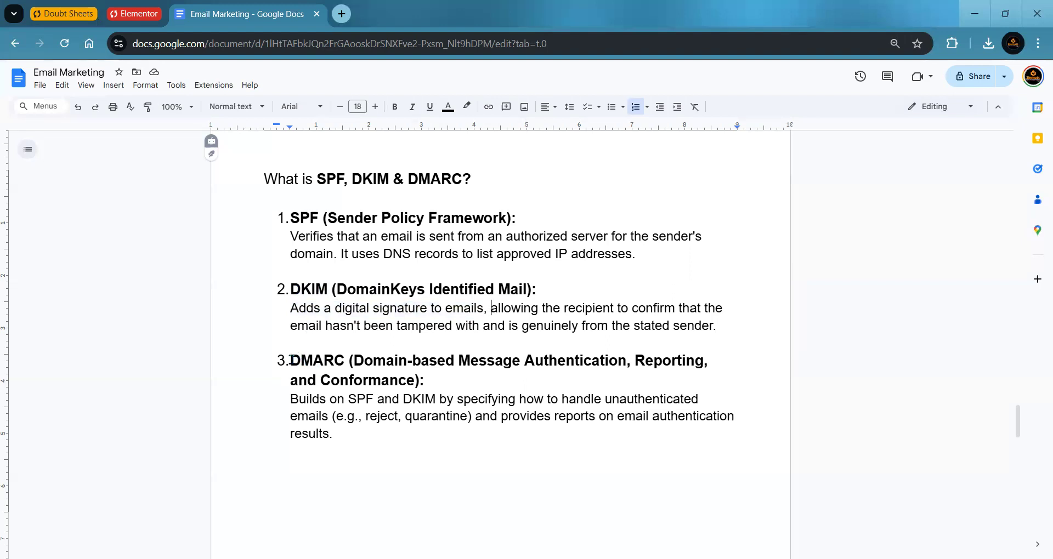
left_click_drag(353, 361, 447, 383)
double_click(450, 384)
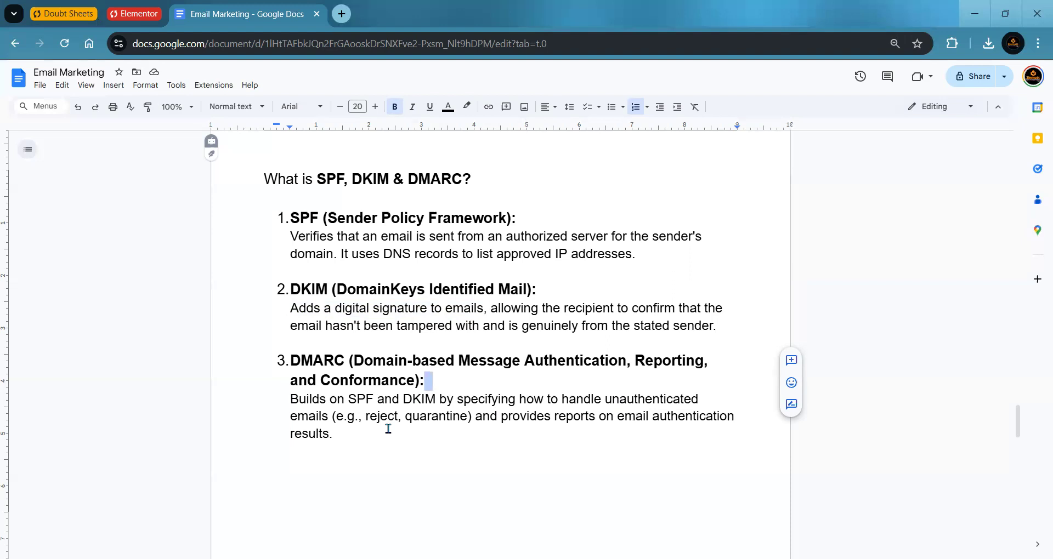
left_click(291, 361)
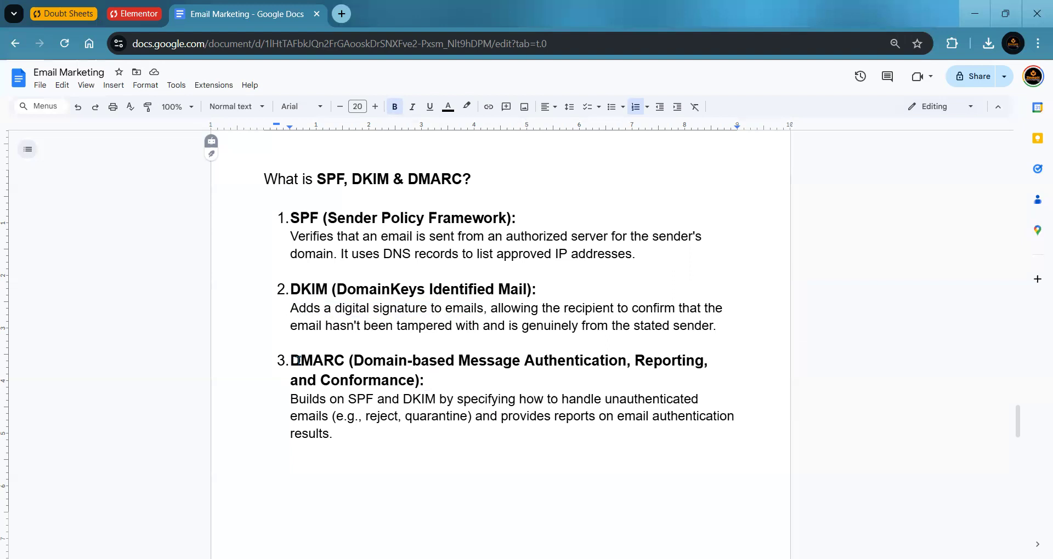
left_click_drag(293, 360, 344, 359)
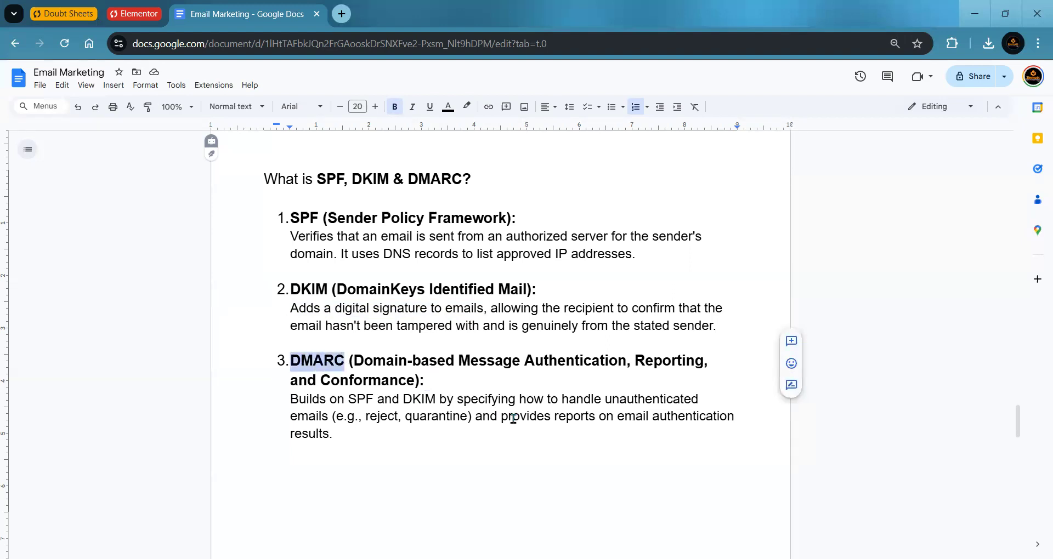
left_click_drag(598, 417, 515, 439)
left_click(515, 439)
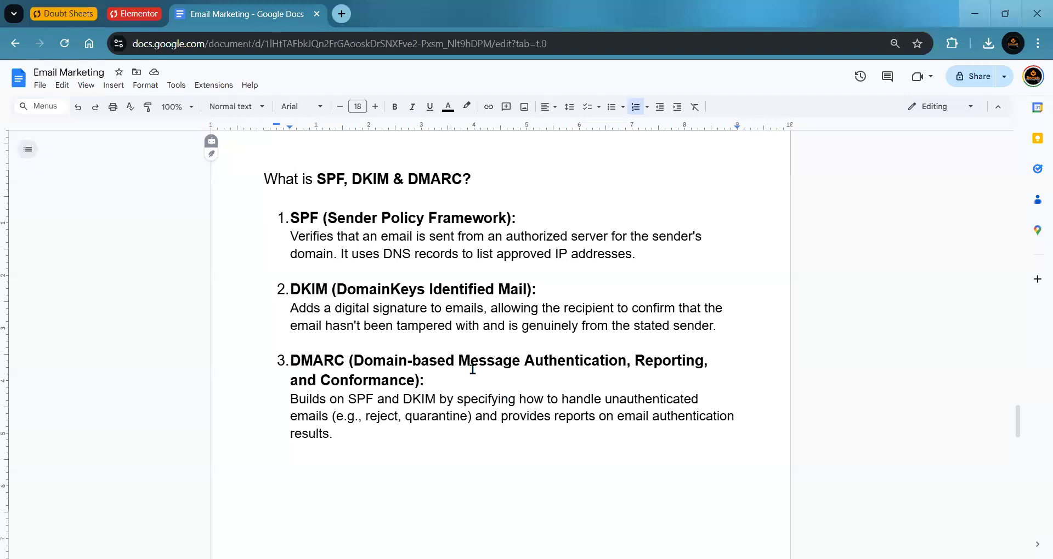
left_click(296, 217)
left_click_drag(290, 217, 316, 217)
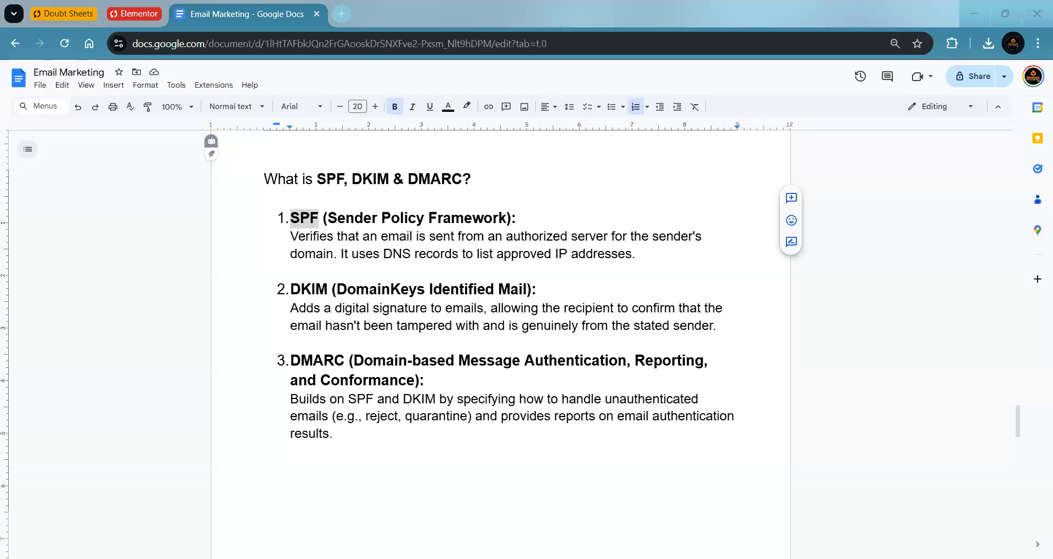
Switch to the browser window holding the Mailchimp marketing dashboard and close the Mailchimp sign-up success page.
key("alt+Tab")
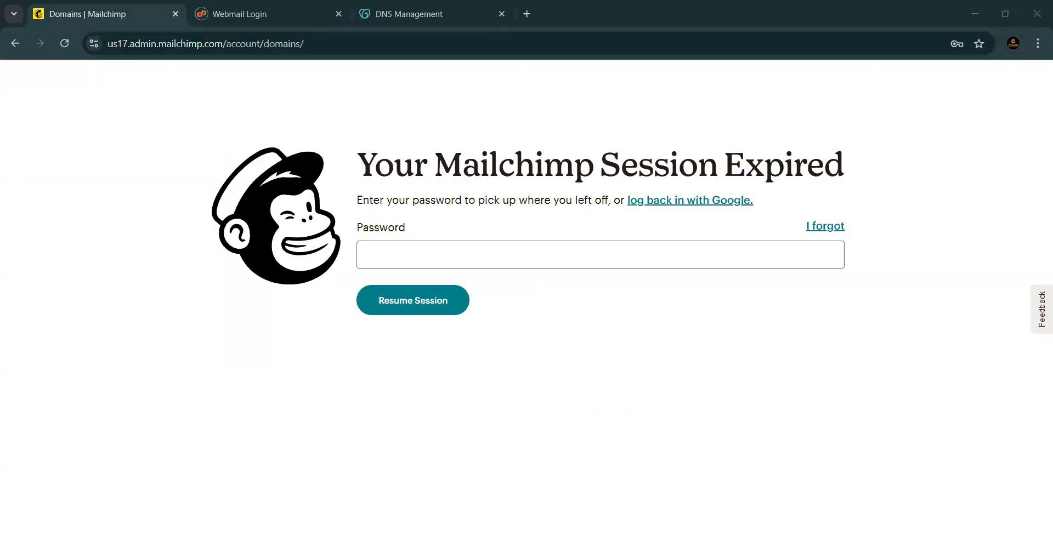
key("alt+Tab")
left_click(737, 8)
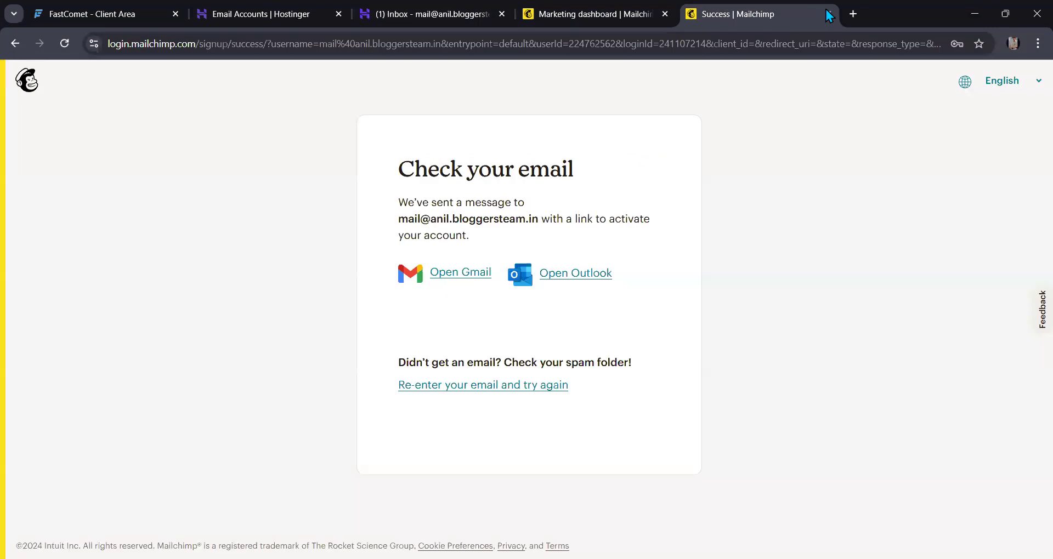
left_click(828, 14)
Try to resume the expired Mailchimp session by entering the account password.
left_click(499, 263)
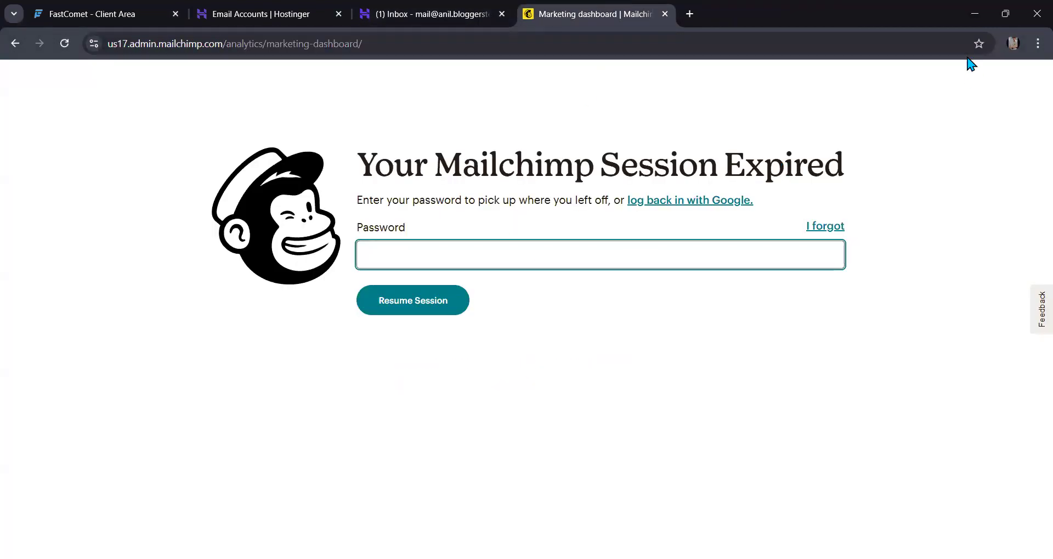
key("alt+Tab")
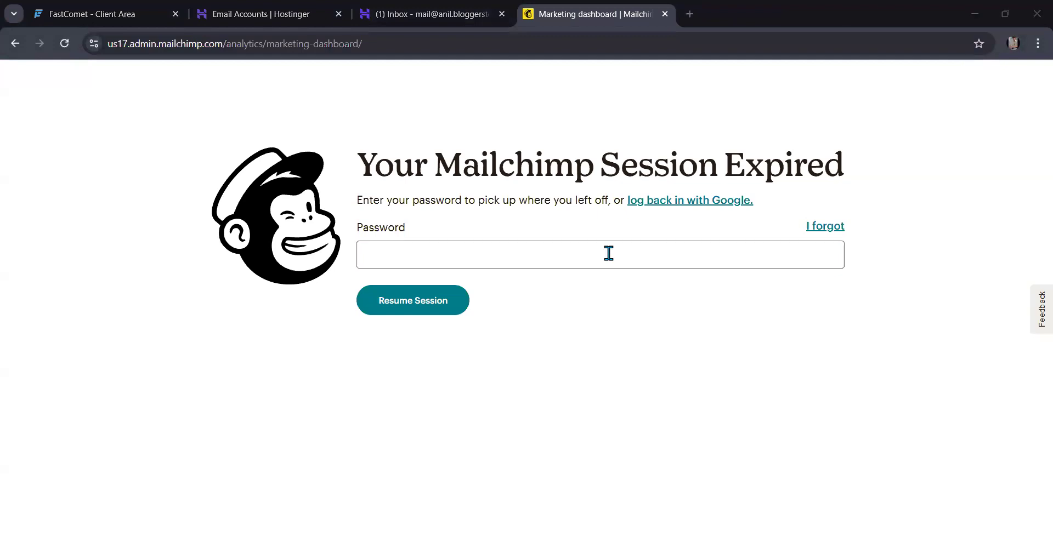
left_click(616, 248)
type("•••••••")
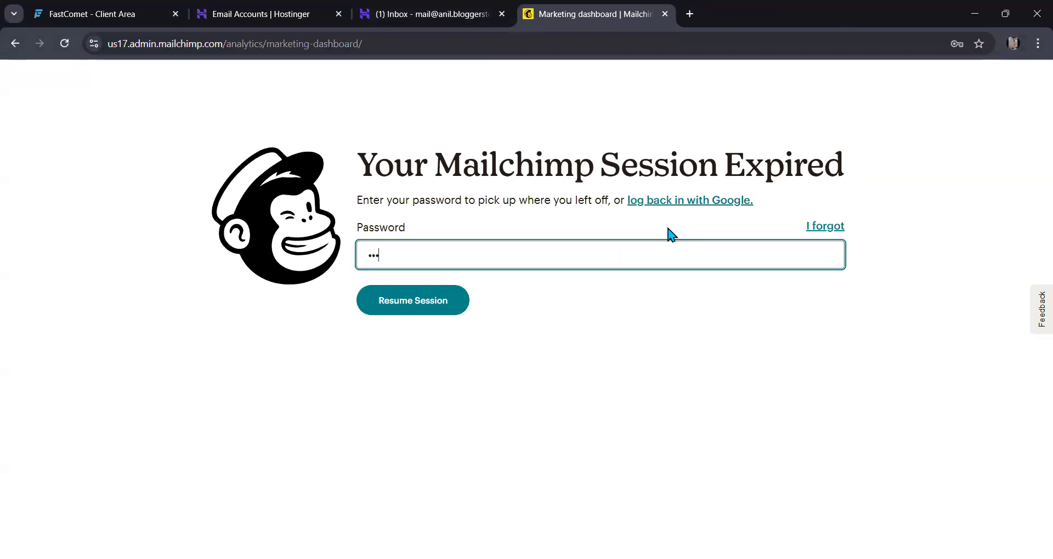
type("••••••")
key("Return")
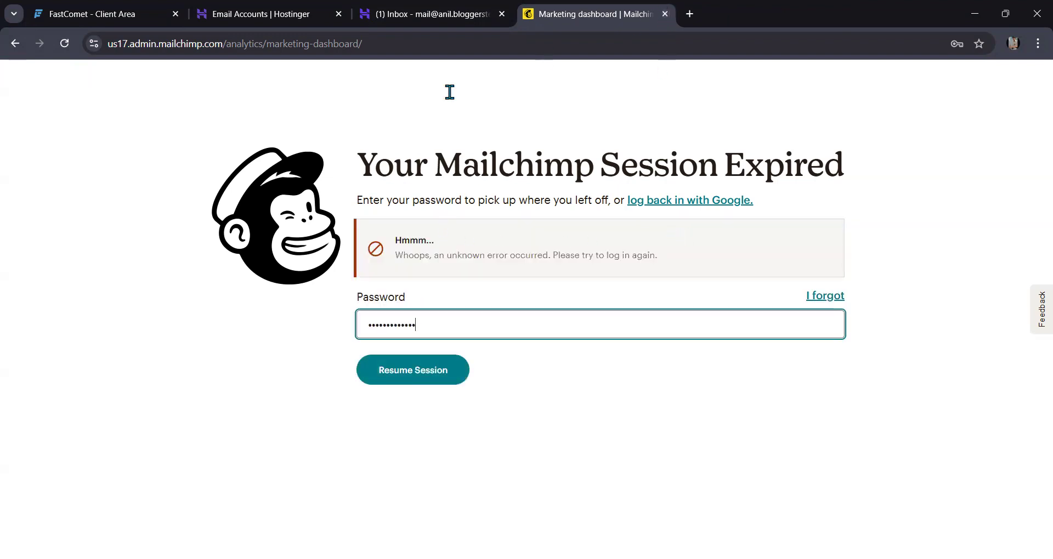
Load mailchimp.com, dismiss the offer to save the password, and open the login page.
left_click(15, 45)
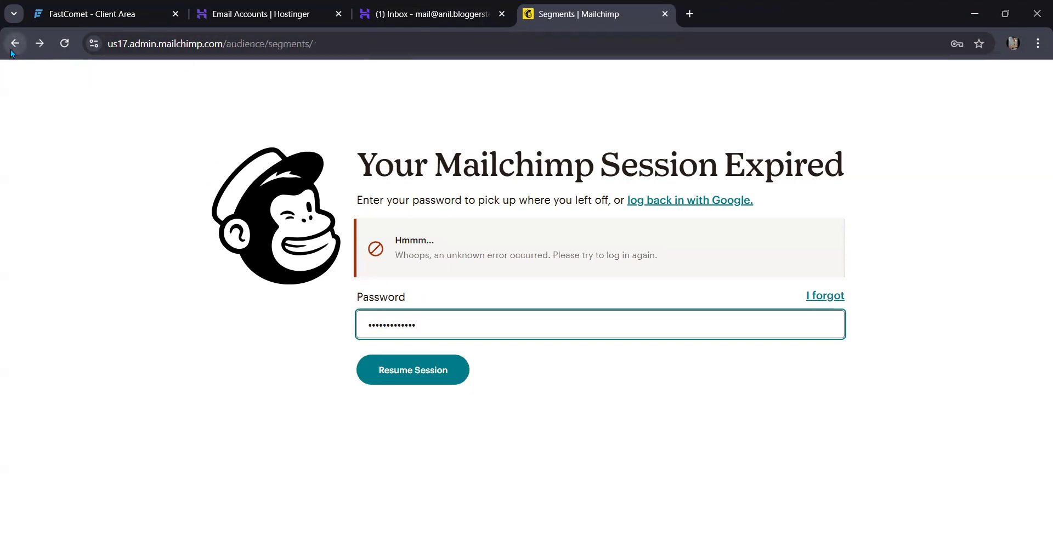
left_click(278, 39)
left_click_drag(229, 43, 230, 42)
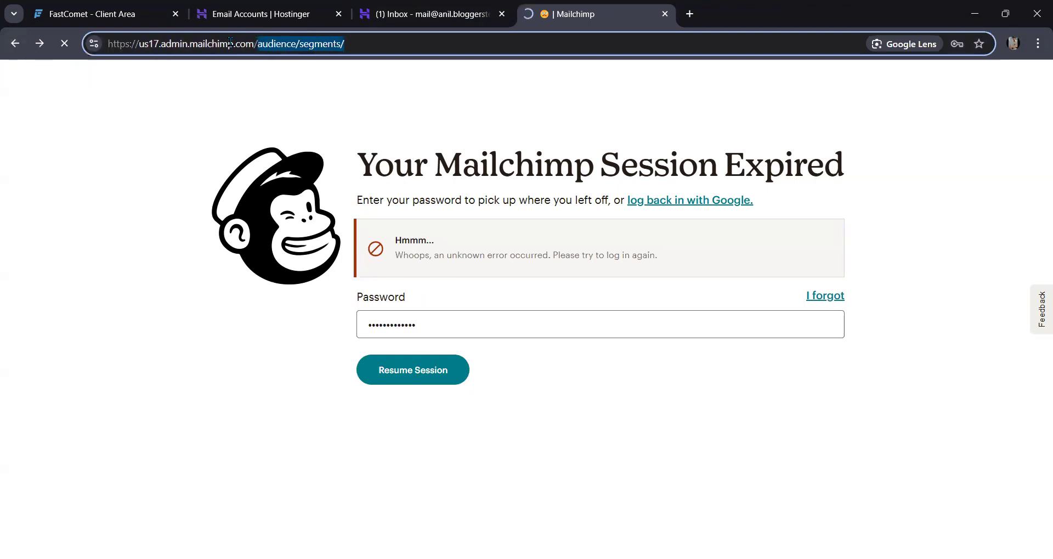
type("\\")
key("BackSpace")
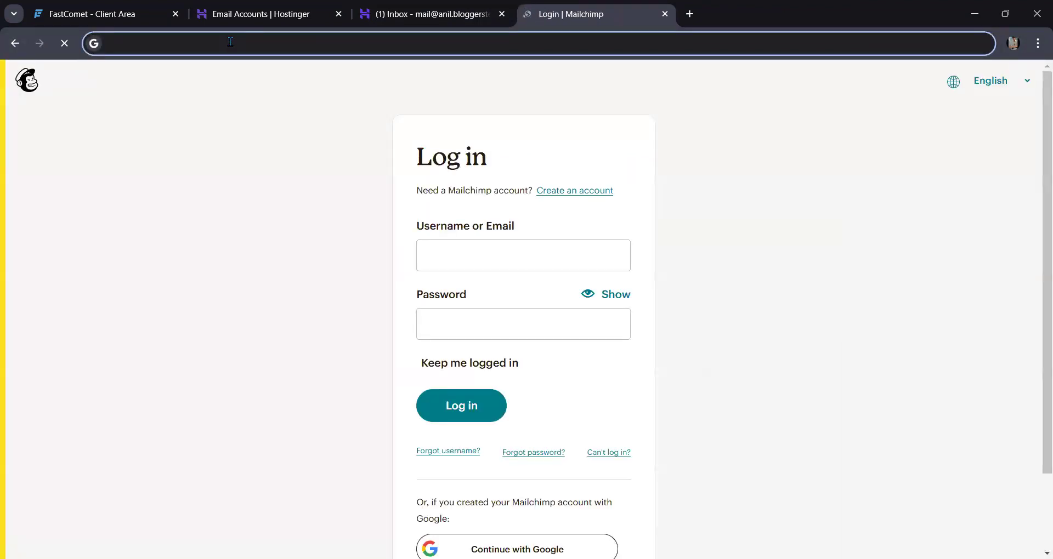
type("mailchimp.com")
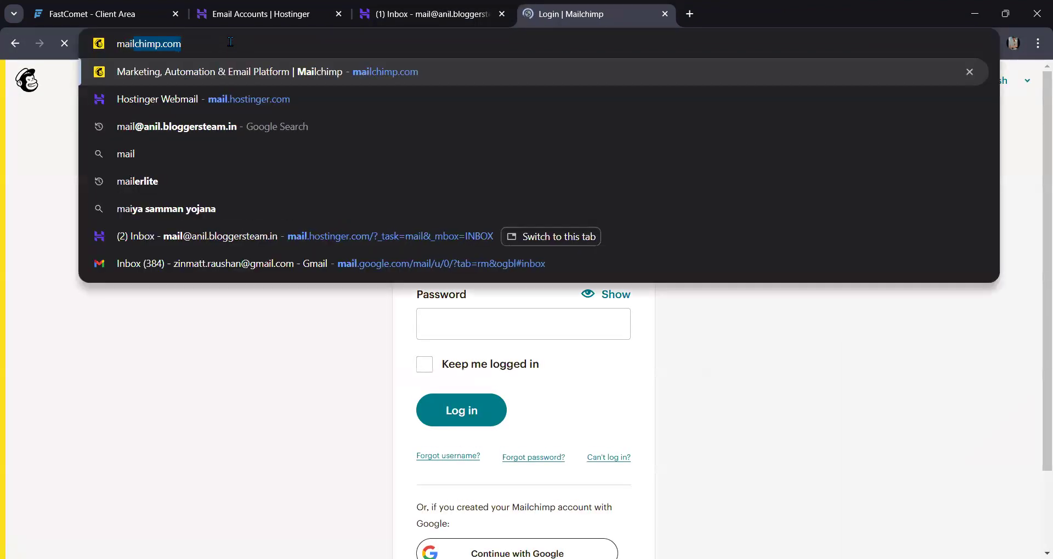
key("Return")
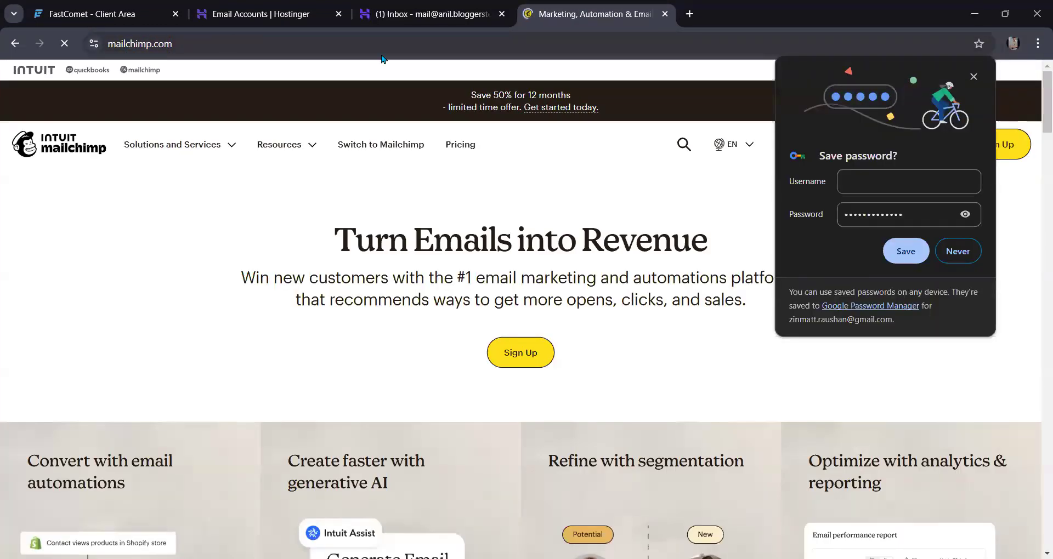
left_click(973, 77)
left_click(919, 148)
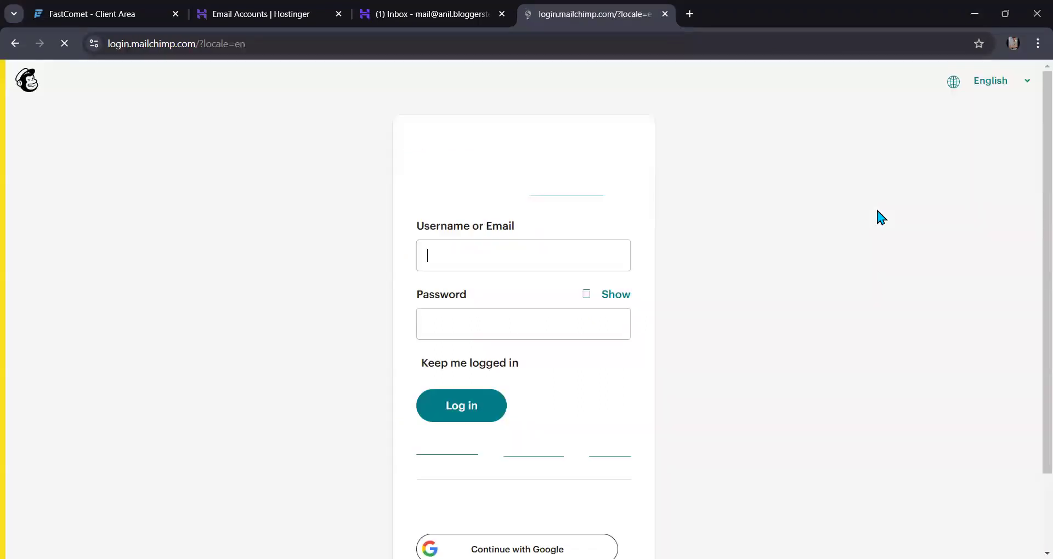
left_click(520, 255)
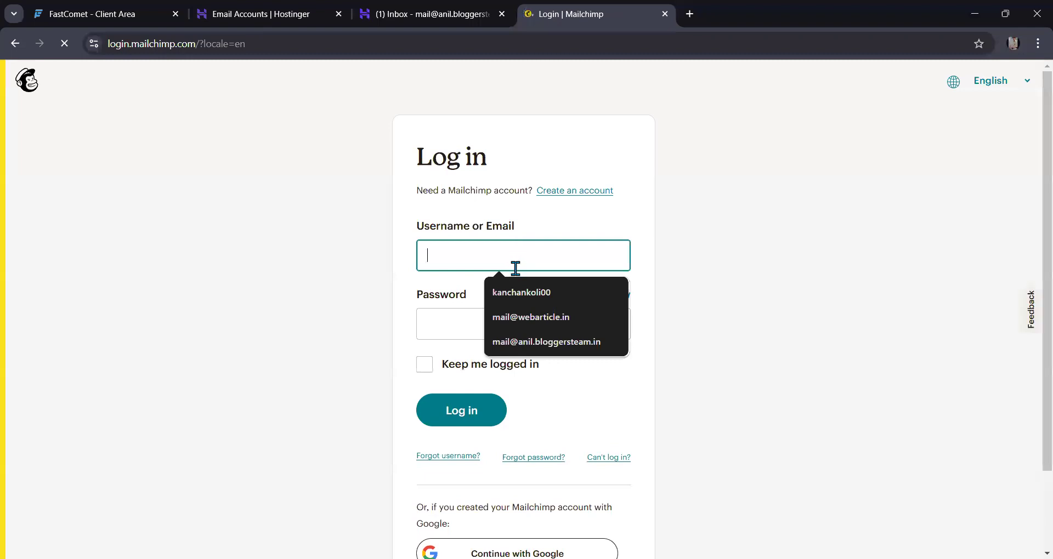
left_click(519, 317)
left_click(500, 319)
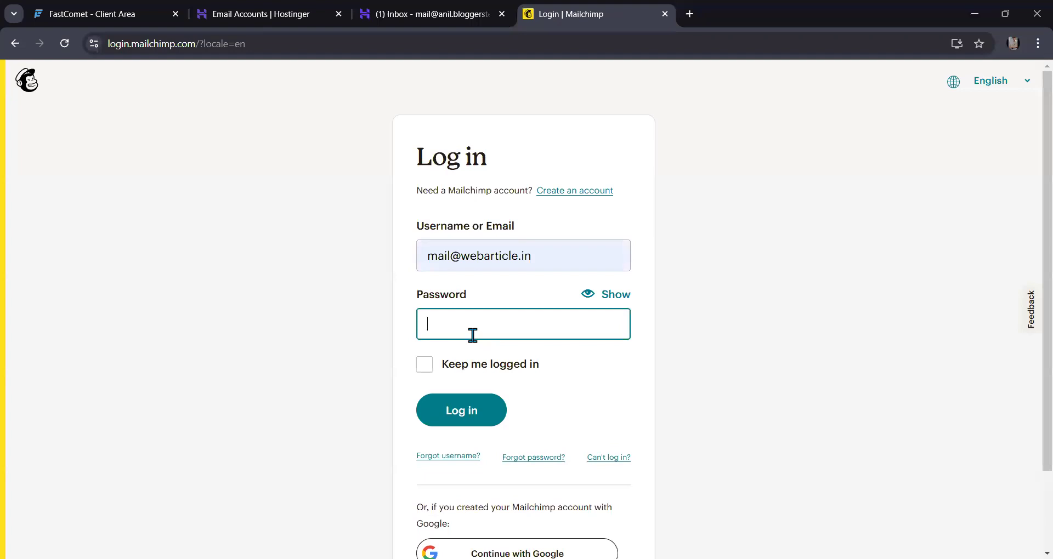
left_click(535, 262)
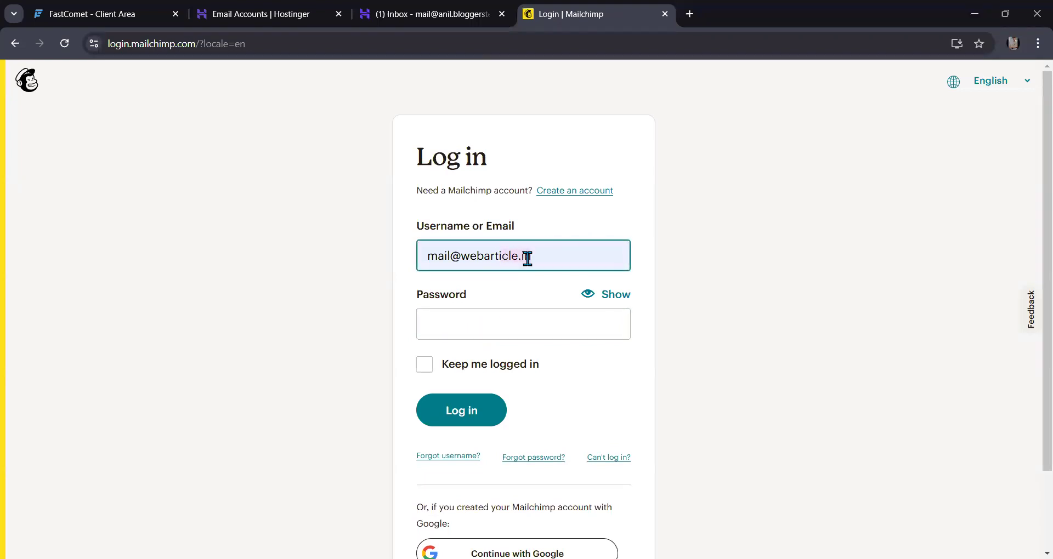
key("ctrl+a")
key("BackSpace")
Log in to Mailchimp with the account's saved email address and its password, and save the credentials in the browser.
left_click(561, 258)
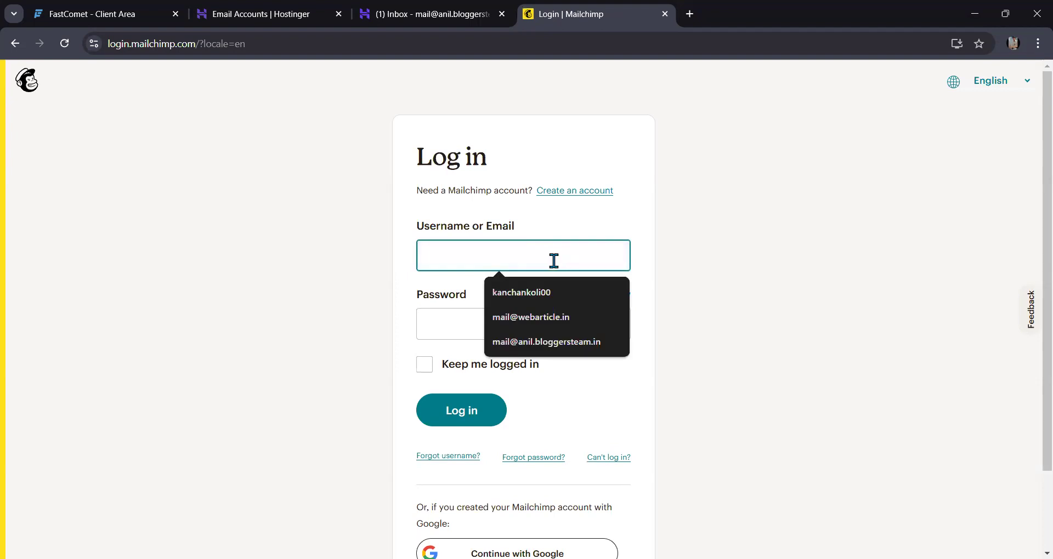
left_click(496, 342)
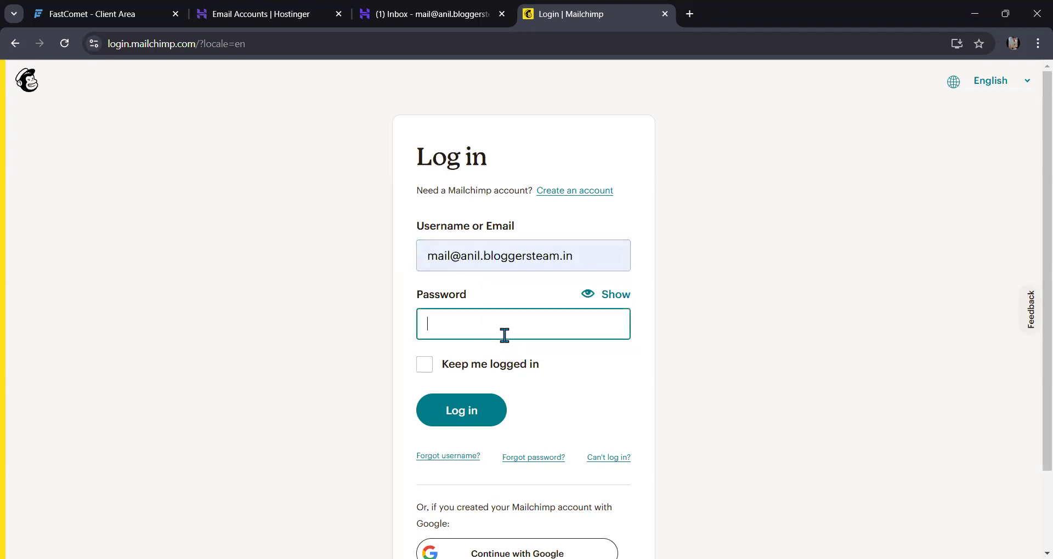
type("•••••••••••••")
key("Return")
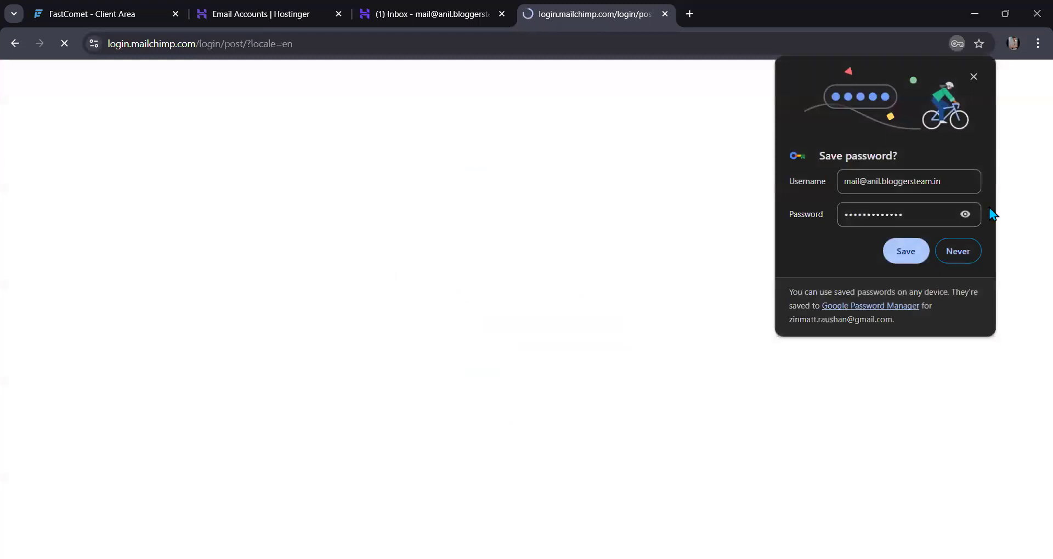
left_click(912, 252)
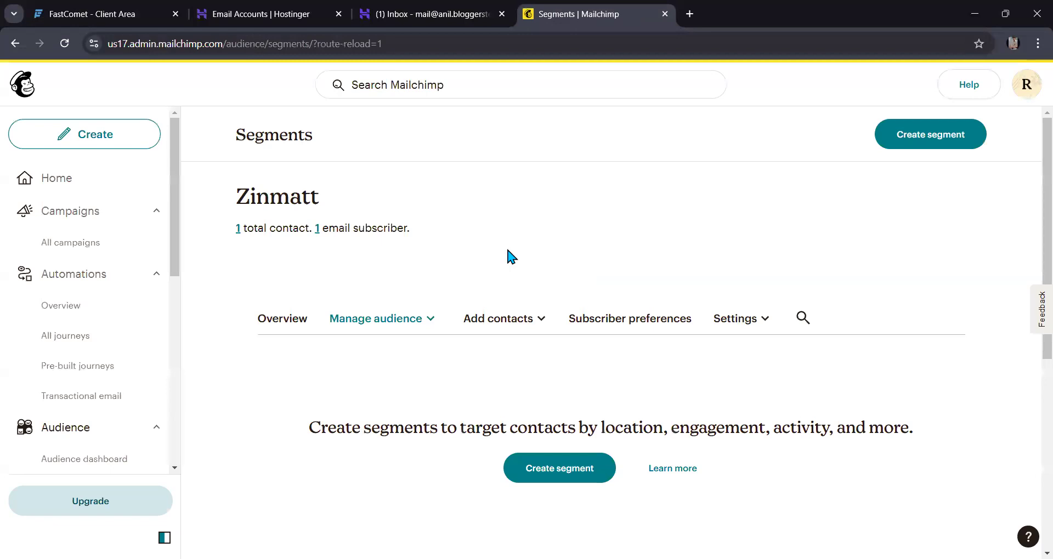
left_click(1023, 96)
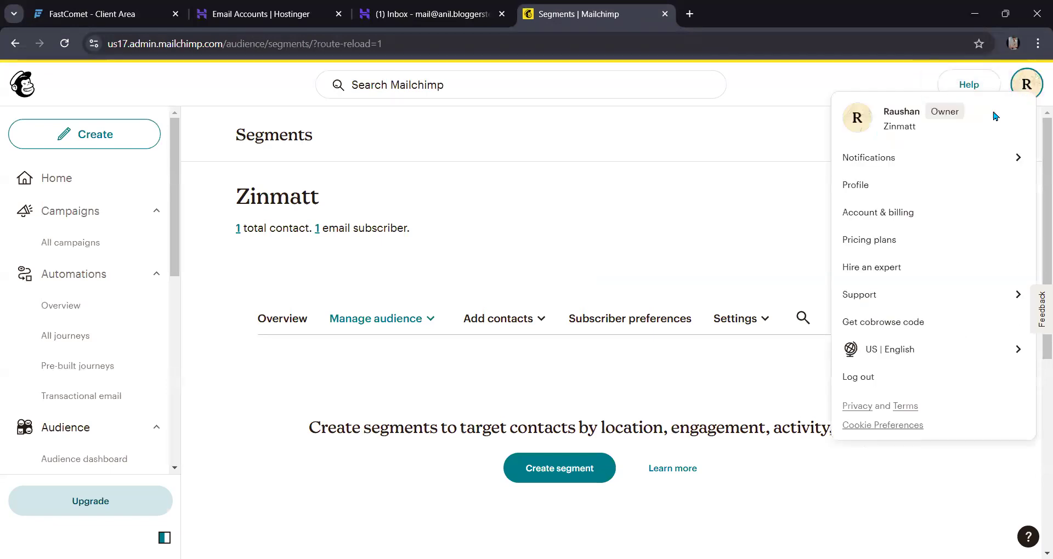
left_click(690, 143)
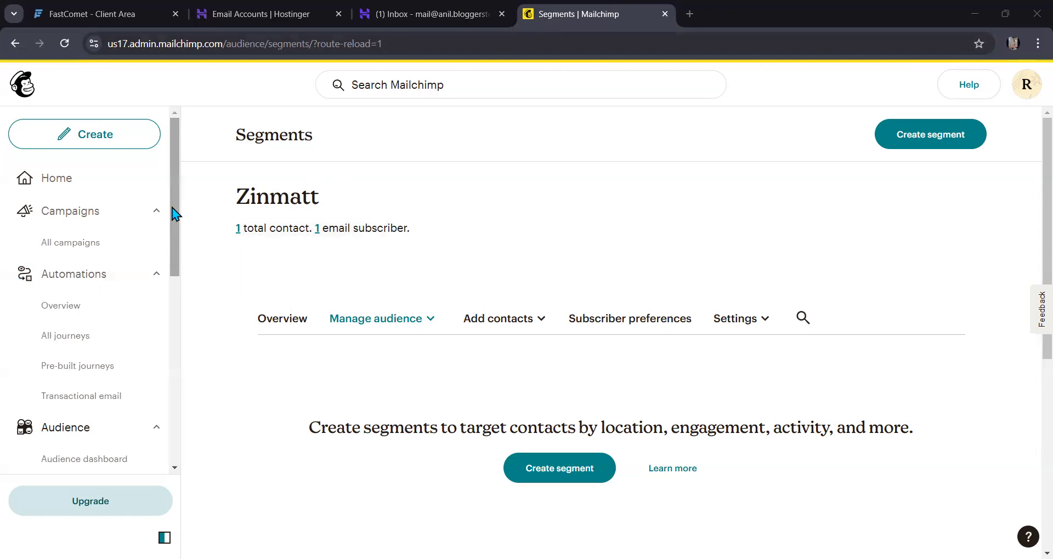
left_click_drag(174, 213, 185, 430)
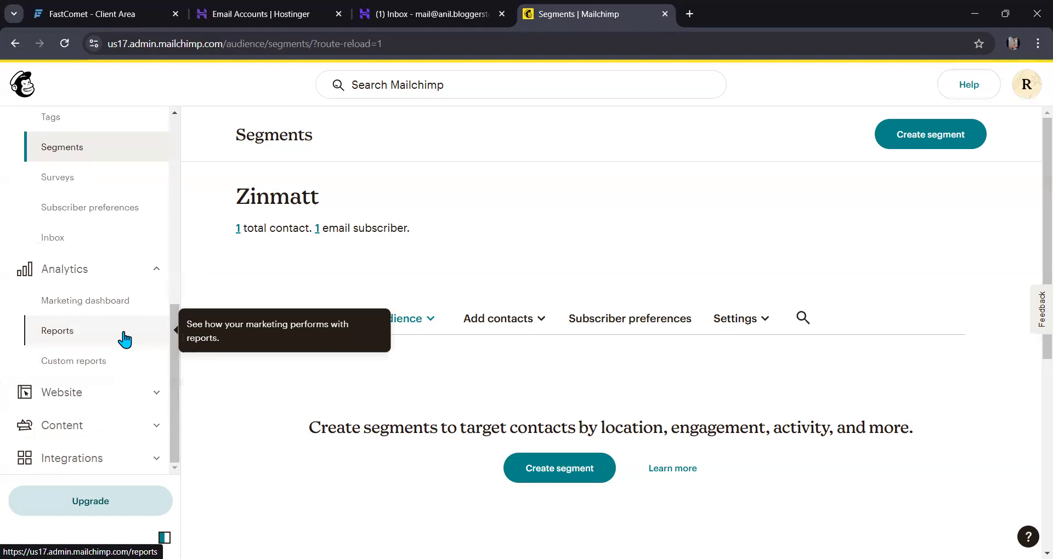
scroll(125, 340, "up", 10)
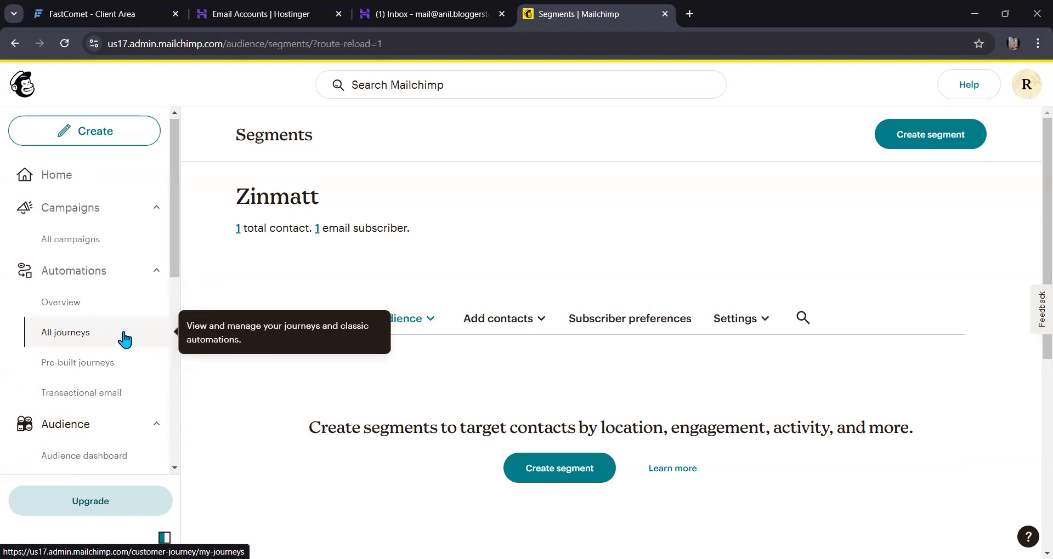
From the Home page, search Mailchimp for "domain" and open the account's Domains page.
left_click(64, 176)
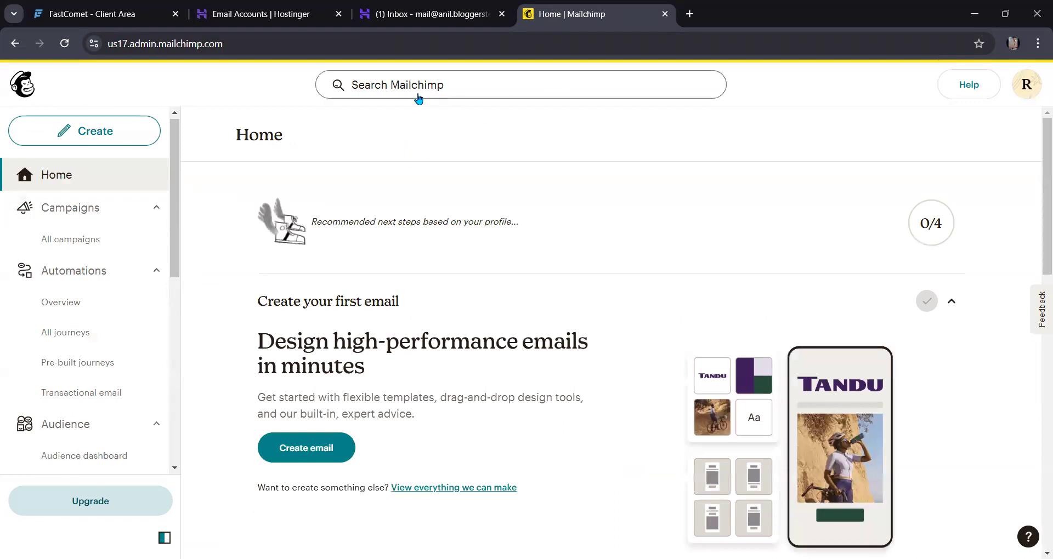
left_click(497, 83)
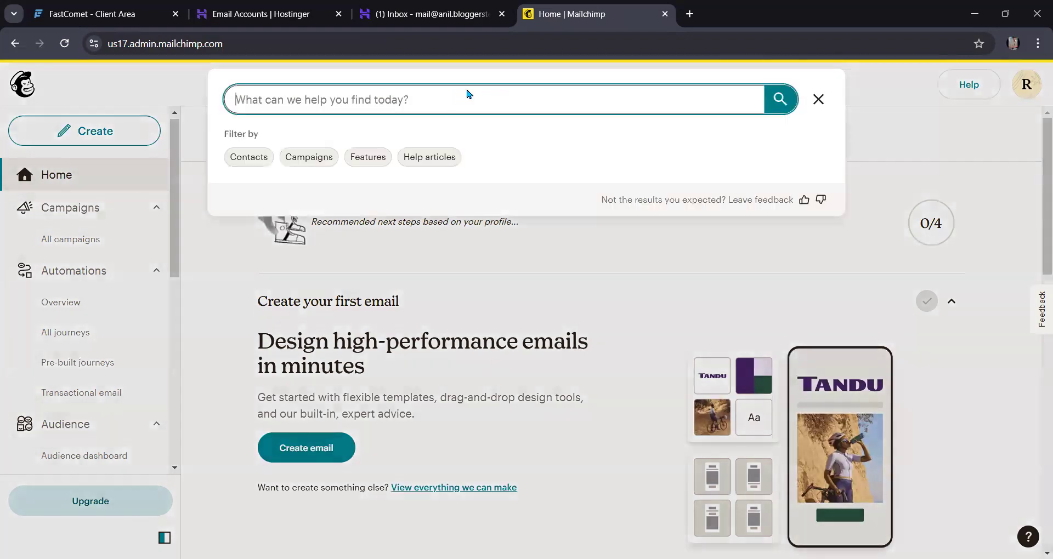
type("domain")
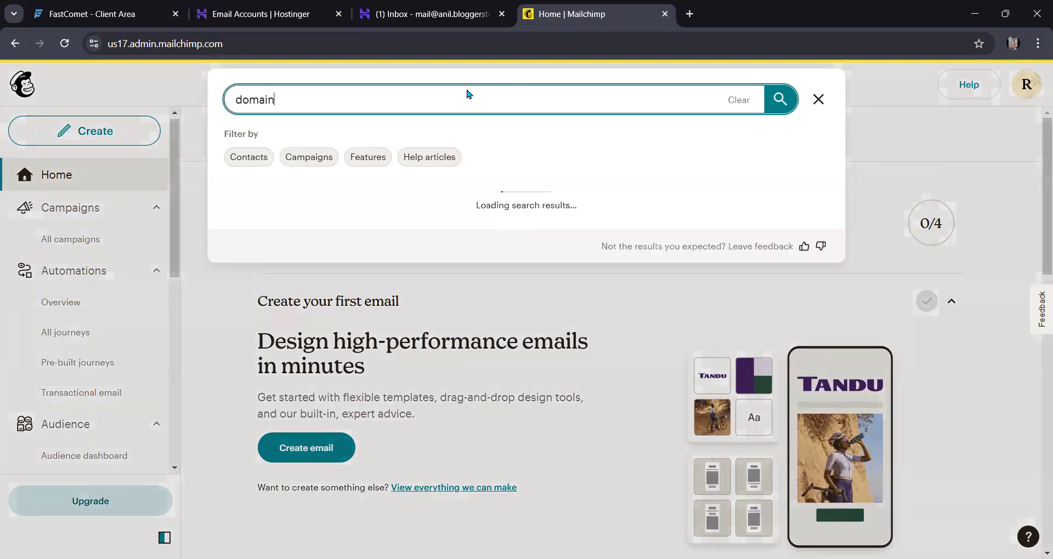
left_click(300, 230)
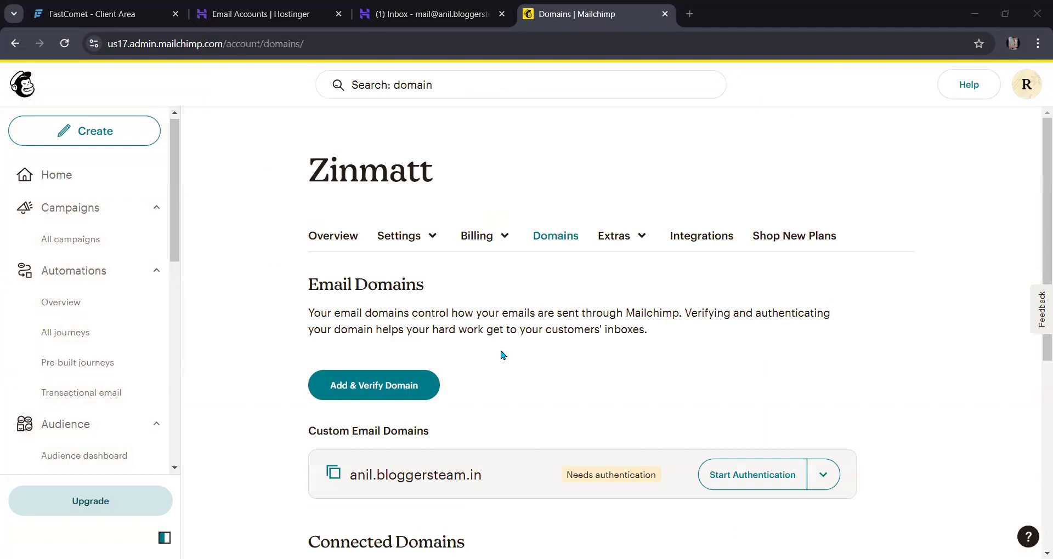
scroll(503, 356, "down", 1)
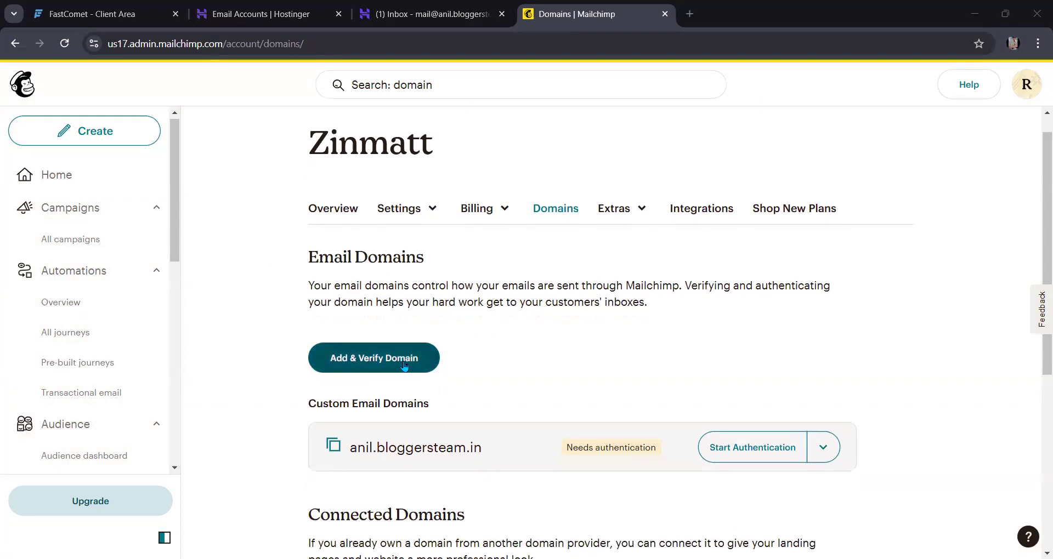
scroll(422, 361, "down", 3)
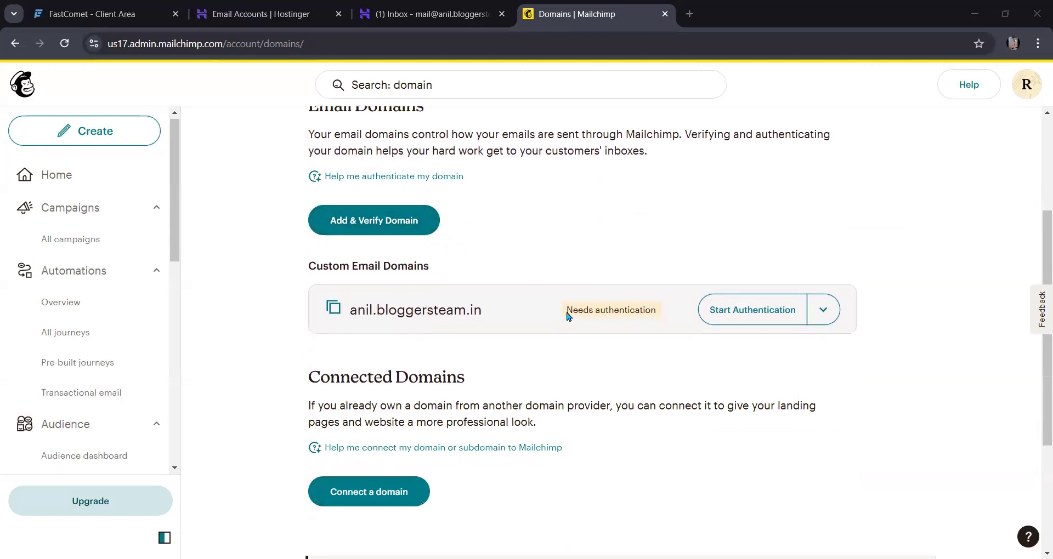
left_click(626, 313)
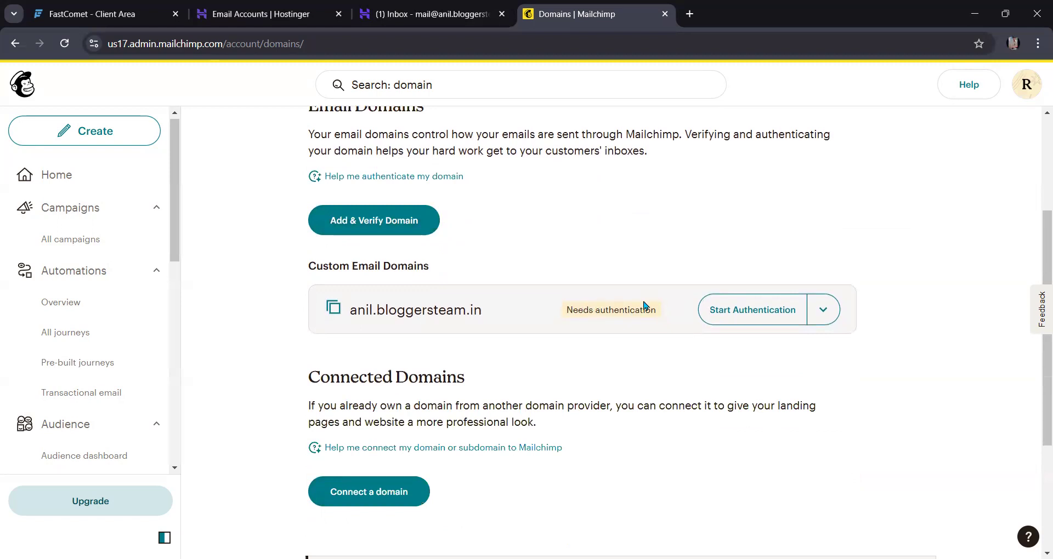
left_click(760, 311)
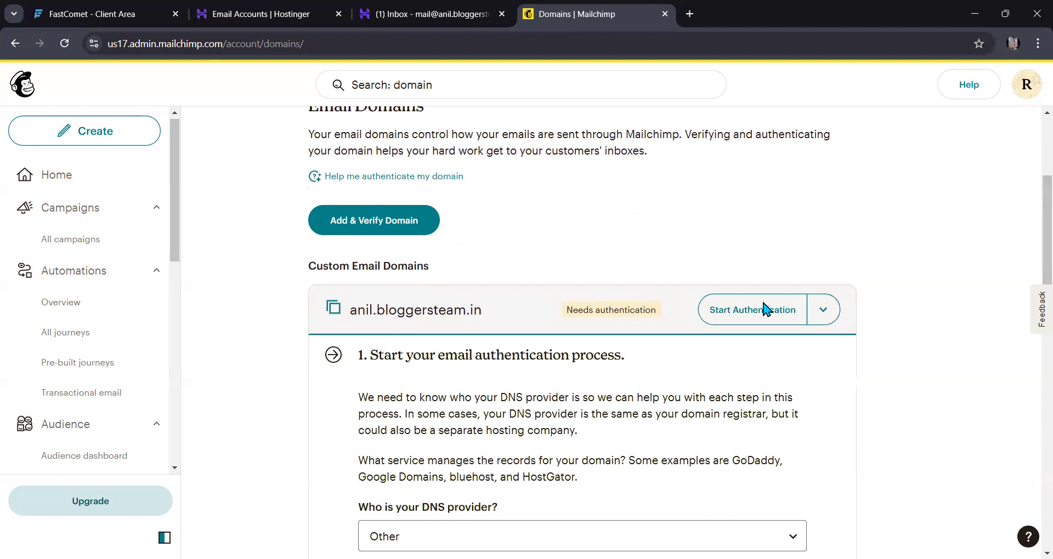
left_click(764, 304)
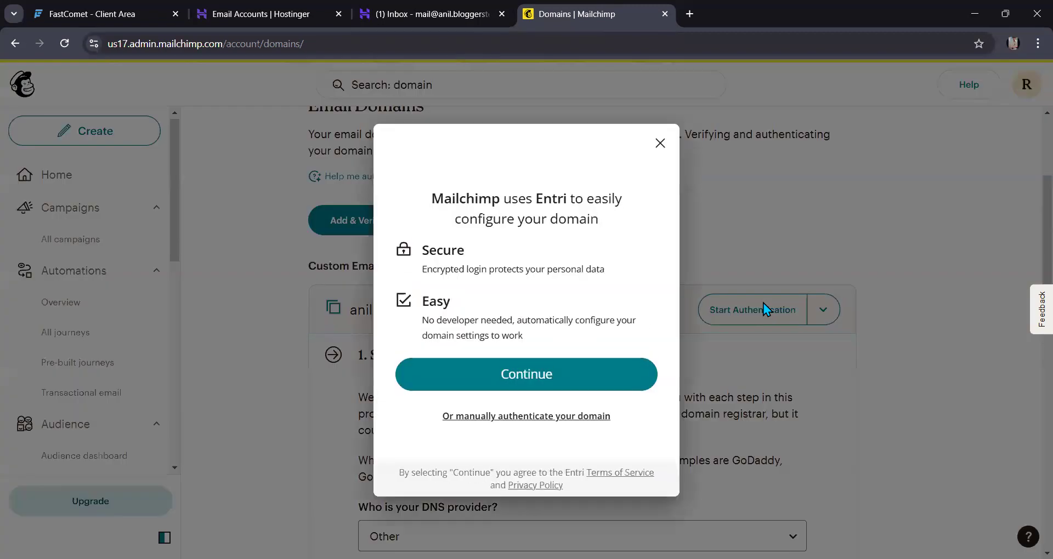
left_click(530, 376)
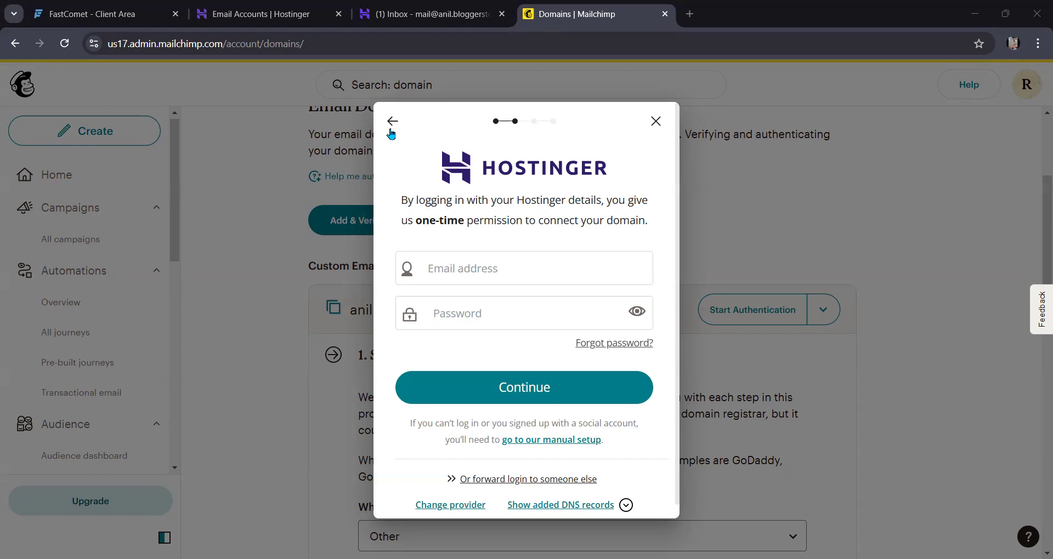
left_click(656, 122)
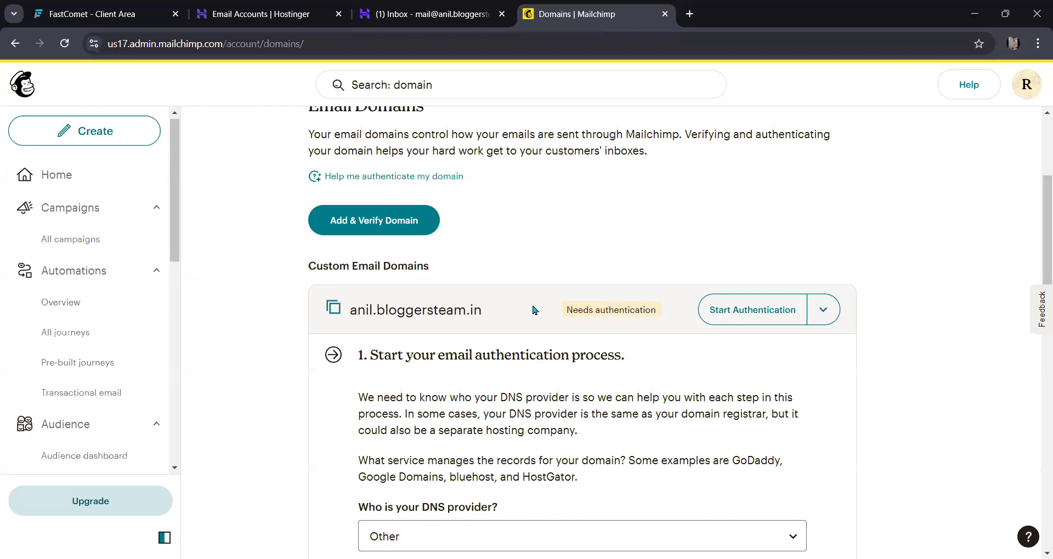
Examine the DNS provider options offered in the first authentication step for anil.bloggersteam.in.
scroll(427, 368, "down", 3)
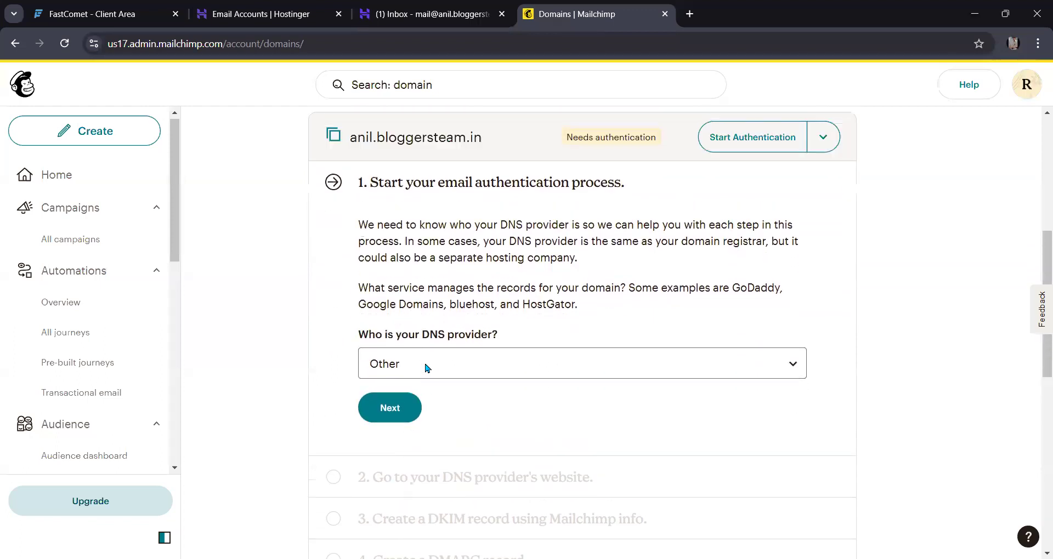
left_click(445, 363)
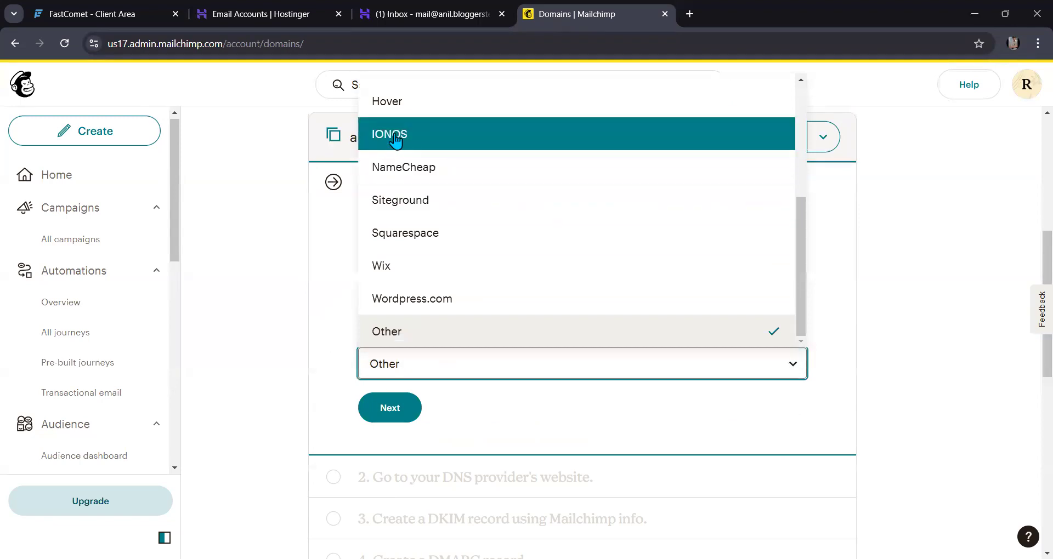
left_click(341, 261)
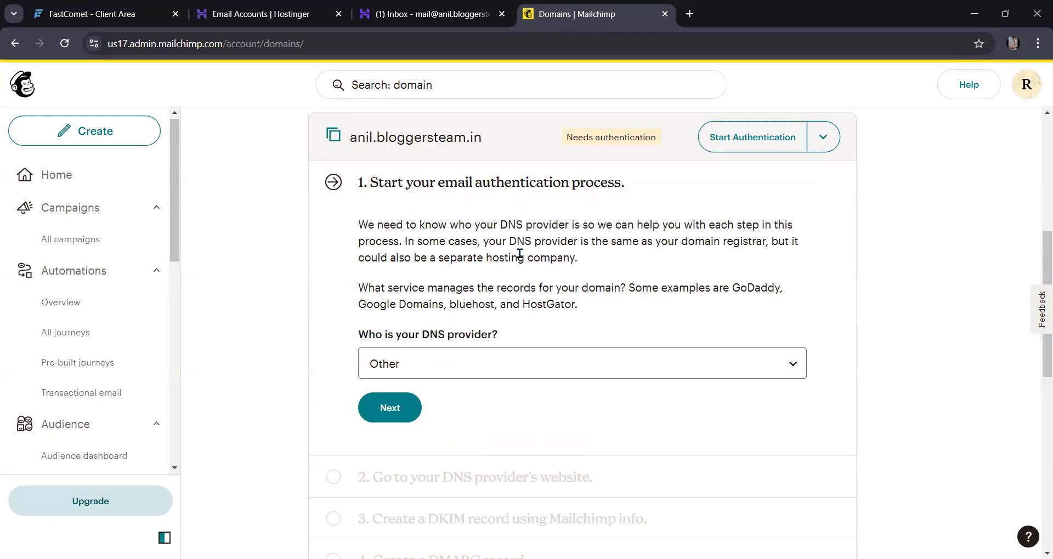
left_click(488, 359)
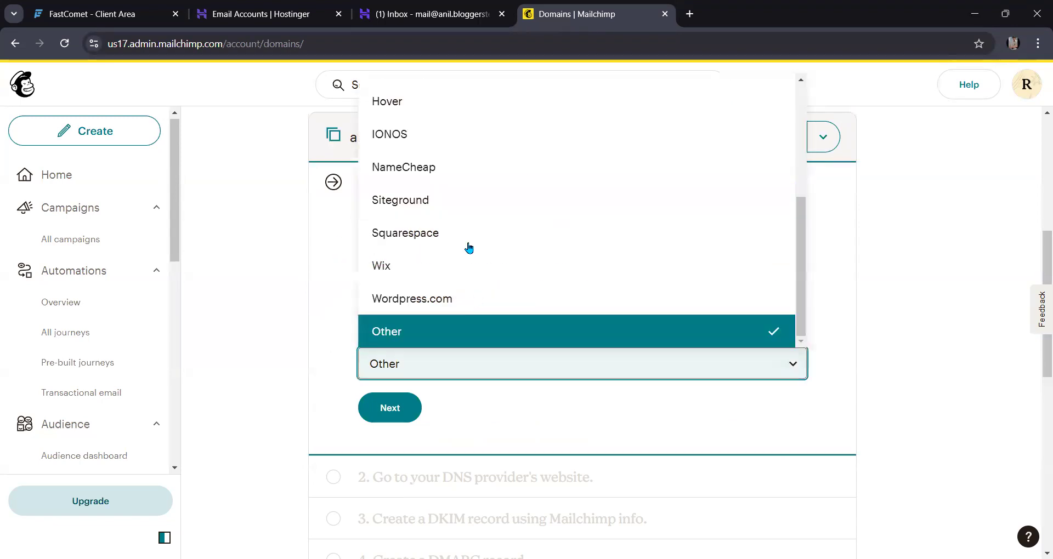
left_click(347, 292)
scroll(347, 295, "down", 2)
scroll(348, 295, "up", 6)
scroll(348, 294, "down", 1)
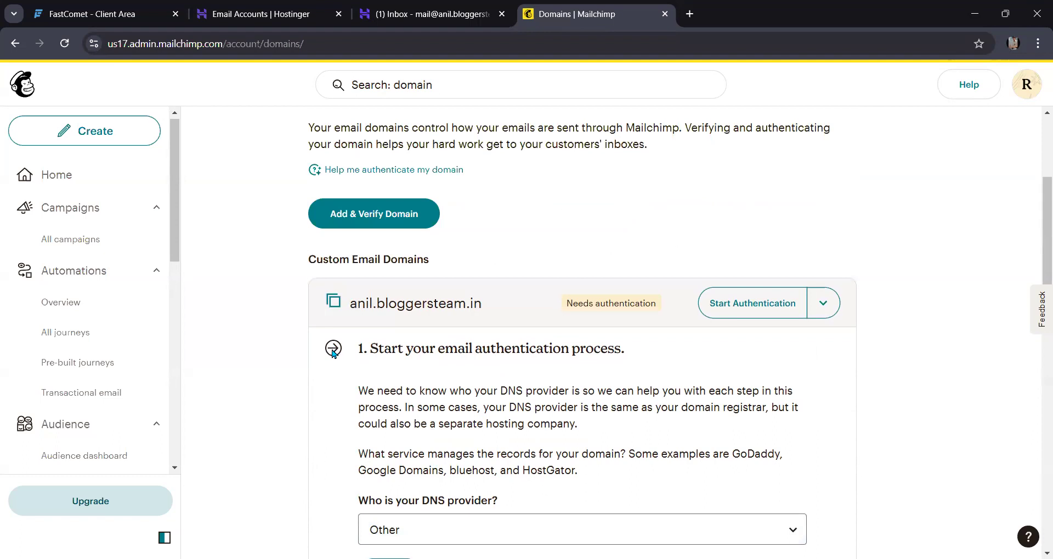
Start authentication for anil.bloggersteam.in and continue through Entri to the Hostinger login form's email field.
left_click(735, 307)
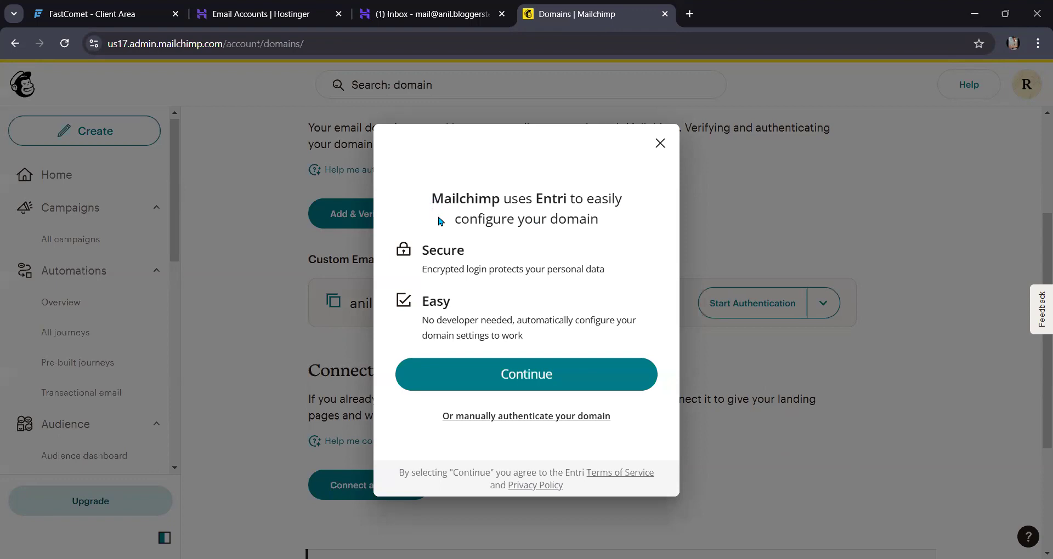
left_click(520, 375)
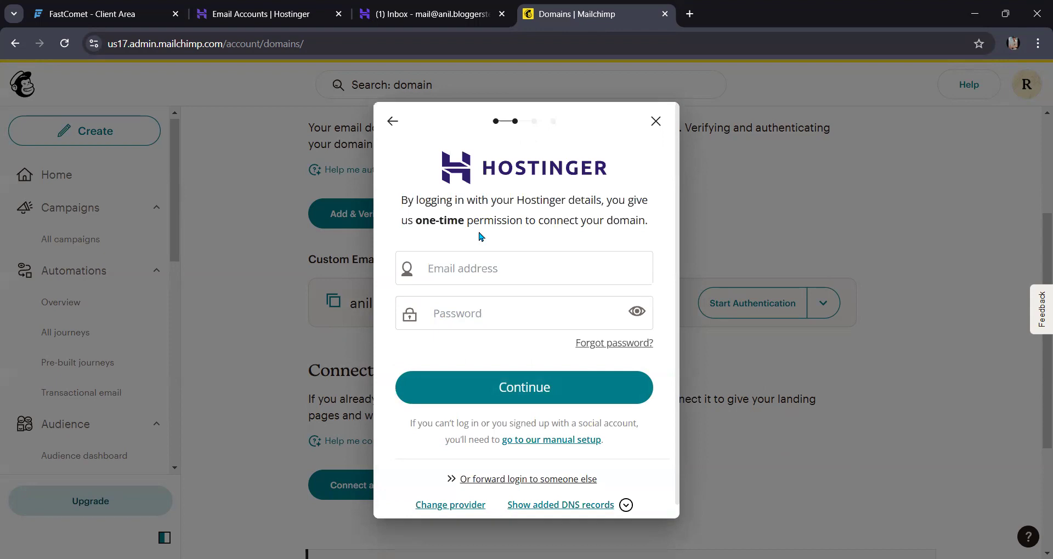
left_click(487, 260)
left_click(493, 312)
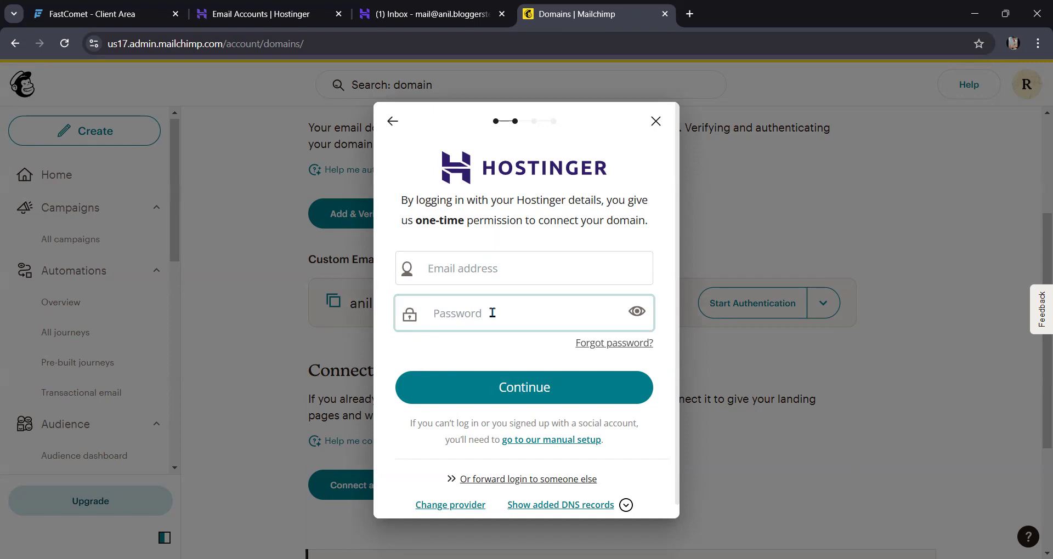
left_click(513, 269)
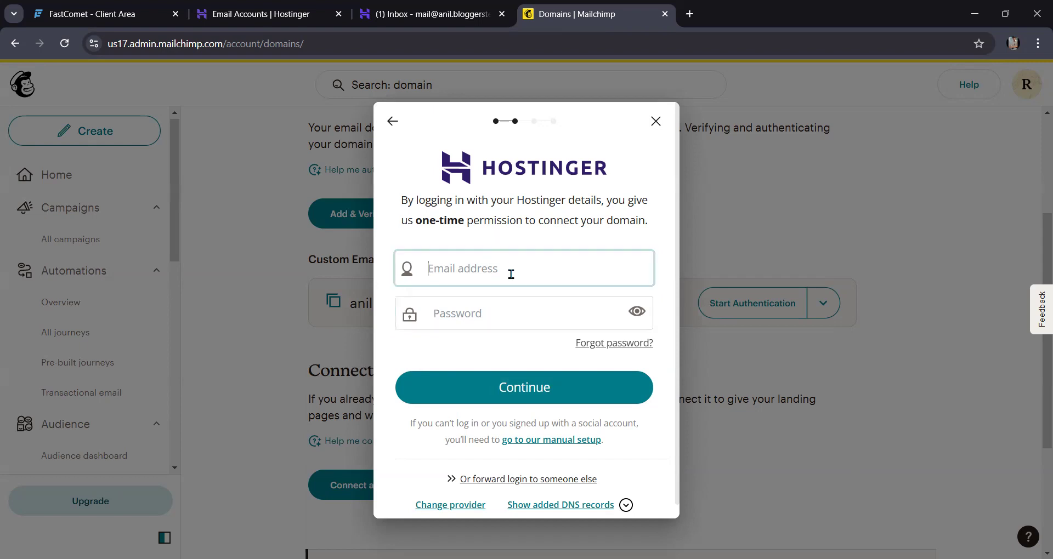
Switch to the Hostinger tab and copy the account's email address from the profile details.
left_click(261, 8)
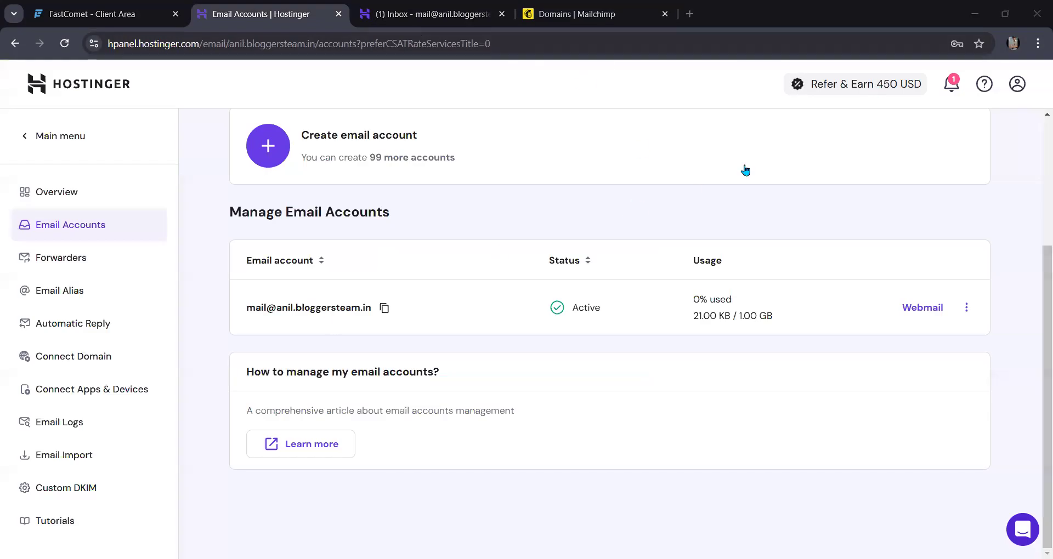
left_click(1017, 85)
left_click_drag(849, 152, 1010, 156)
key("ctrl+c")
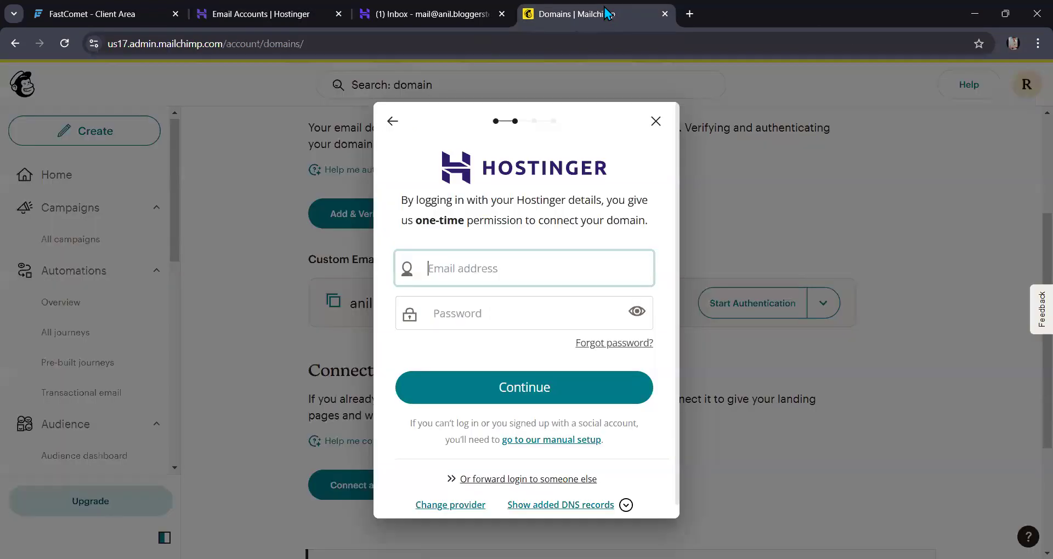
Back in Mailchimp, paste the Hostinger account email, enter the account password, and submit the login to authorize the domain connection.
left_click(576, 14)
key("ctrl+v")
left_click(481, 311)
type("aaaaaaaaa")
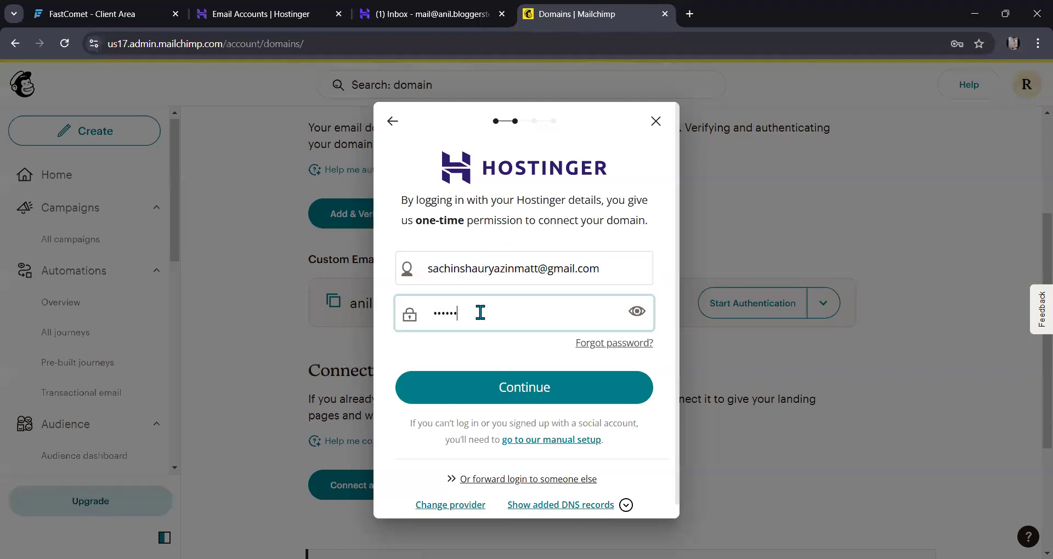
type("aa")
left_click(523, 390)
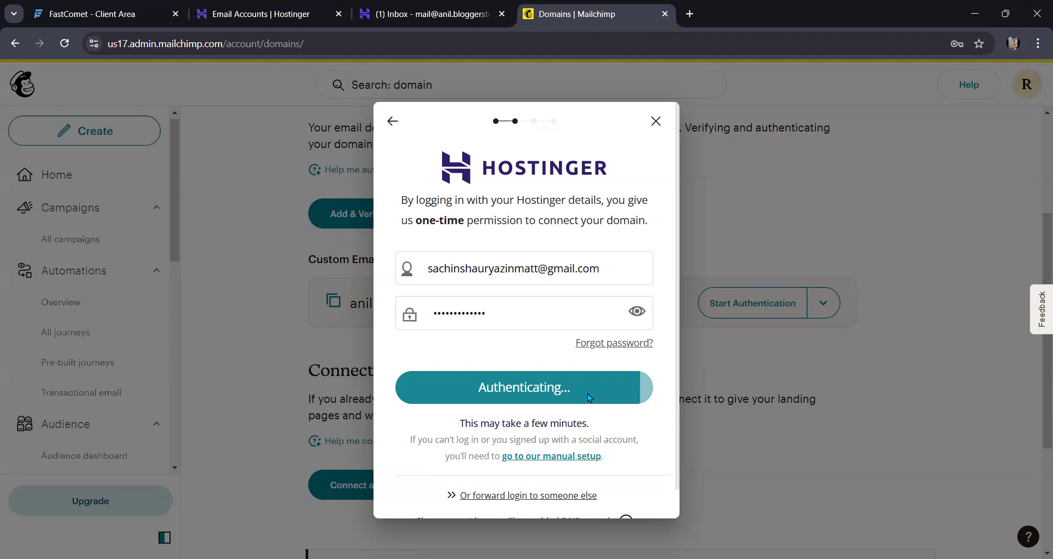
Return to the Hostinger tab and try to open the domain portfolio from the email accounts page.
left_click(261, 14)
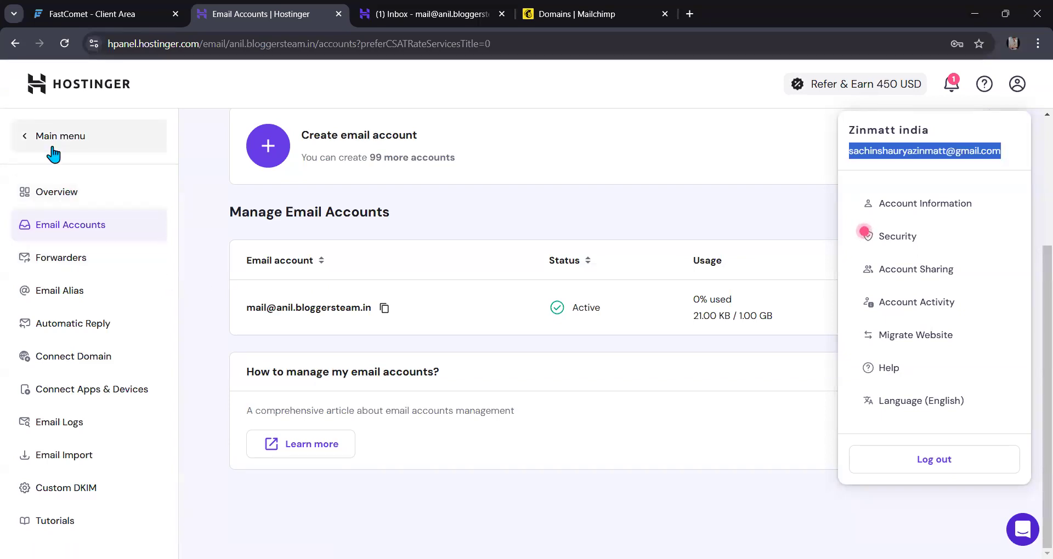
left_click(68, 144)
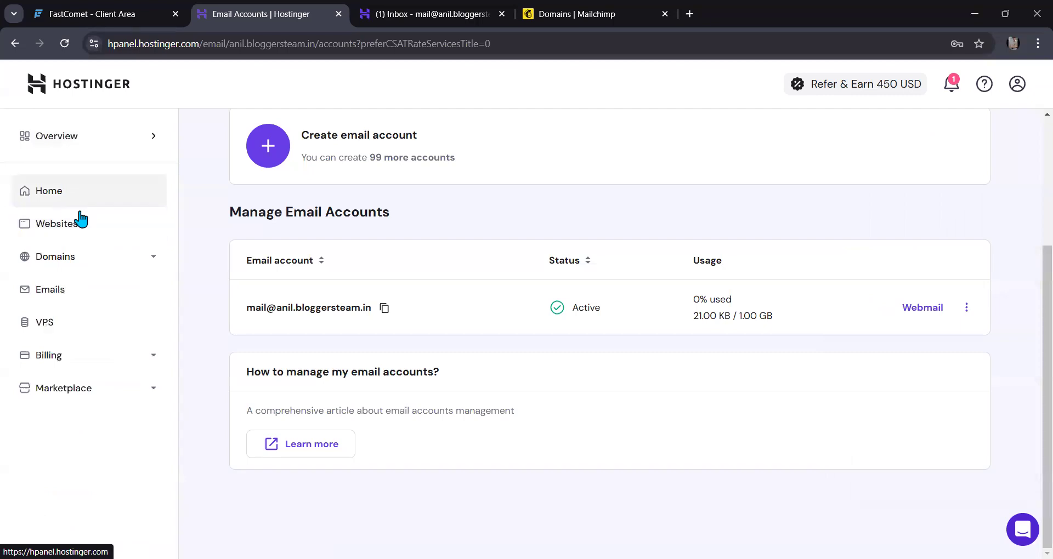
left_click(65, 258)
left_click(70, 286)
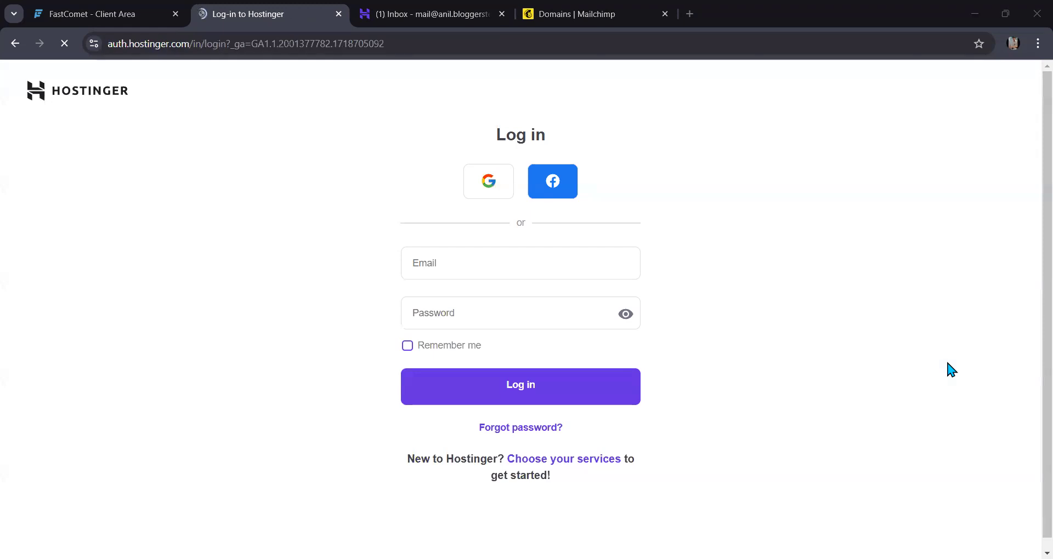
Log in to Hostinger with the account's saved email address and the account password.
left_click(530, 268)
left_click(520, 351)
left_click(508, 316)
type("••••")
type("••••••")
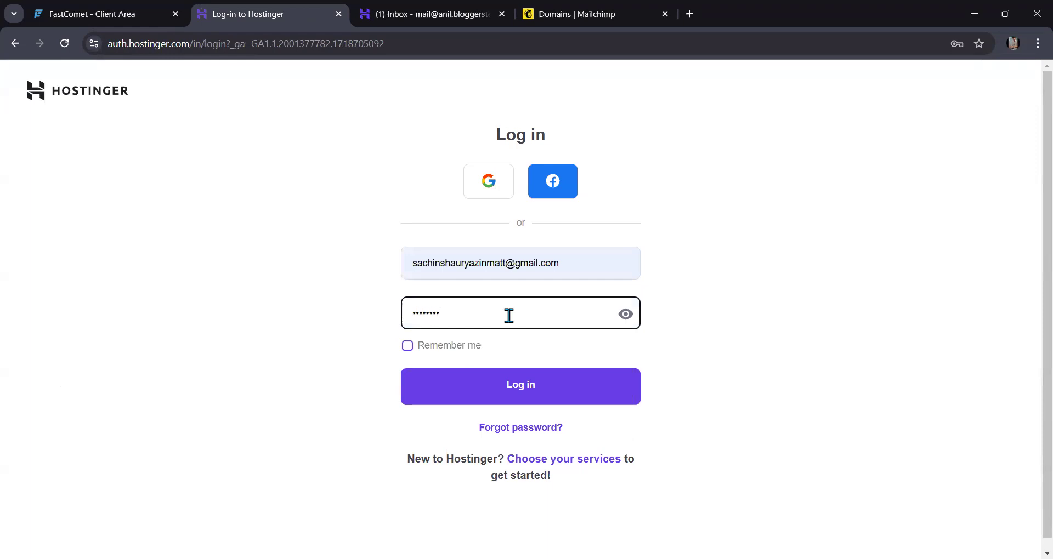
key("Return")
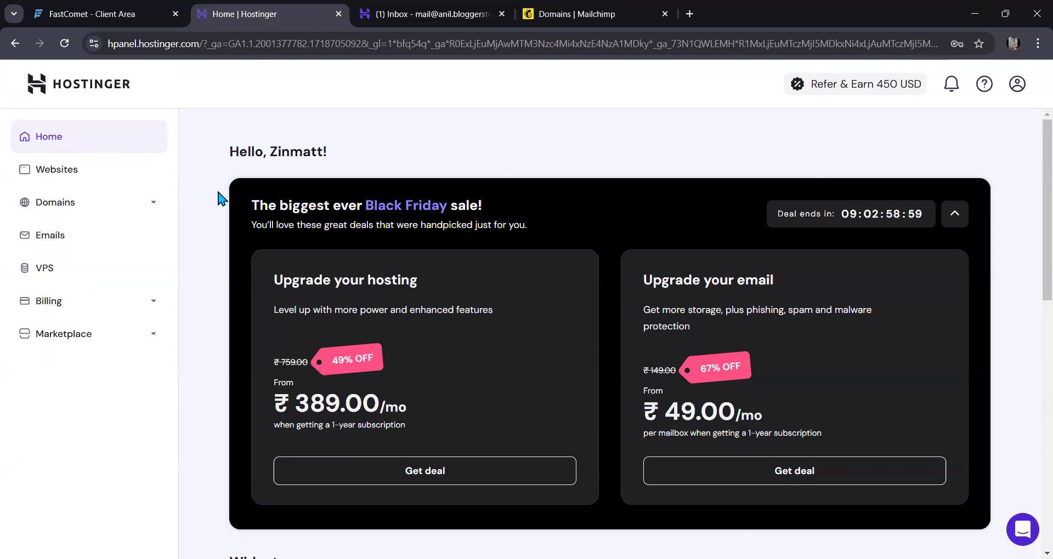
Open bloggersteam.in for management from the Hostinger domain portfolio and go to its DNS / Nameservers page.
left_click(138, 202)
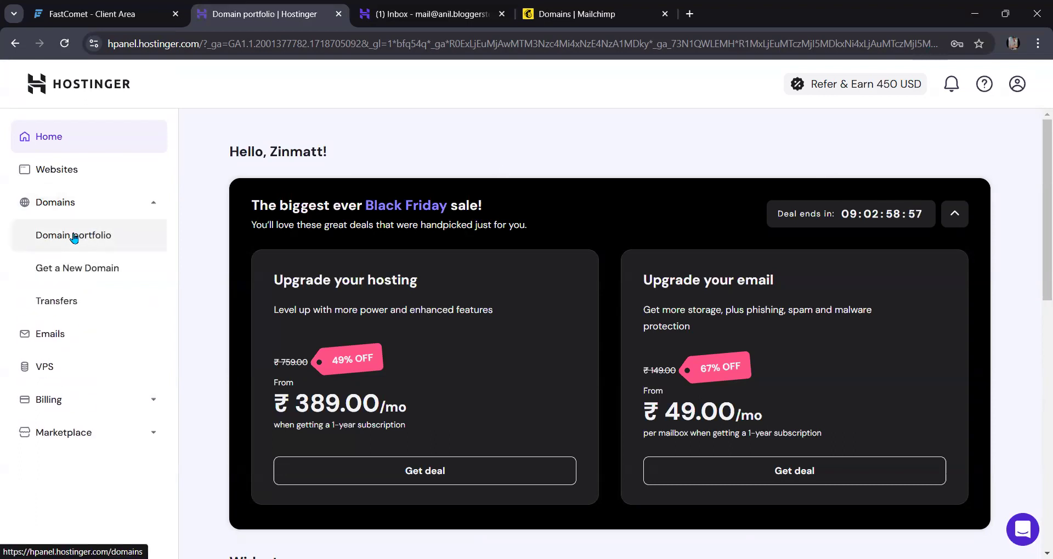
left_click(74, 236)
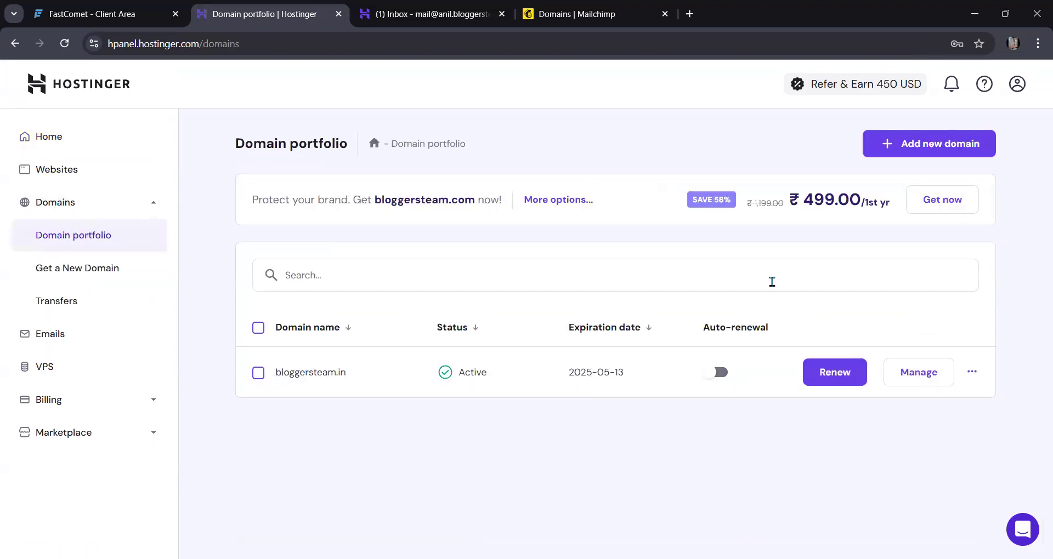
left_click(923, 379)
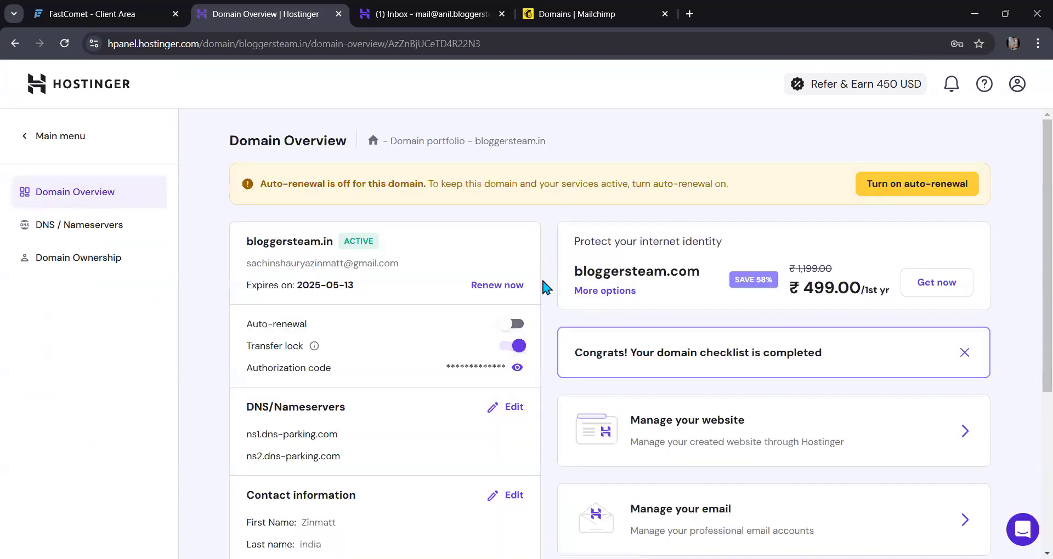
scroll(541, 275, "down", 4)
scroll(542, 281, "up", 3)
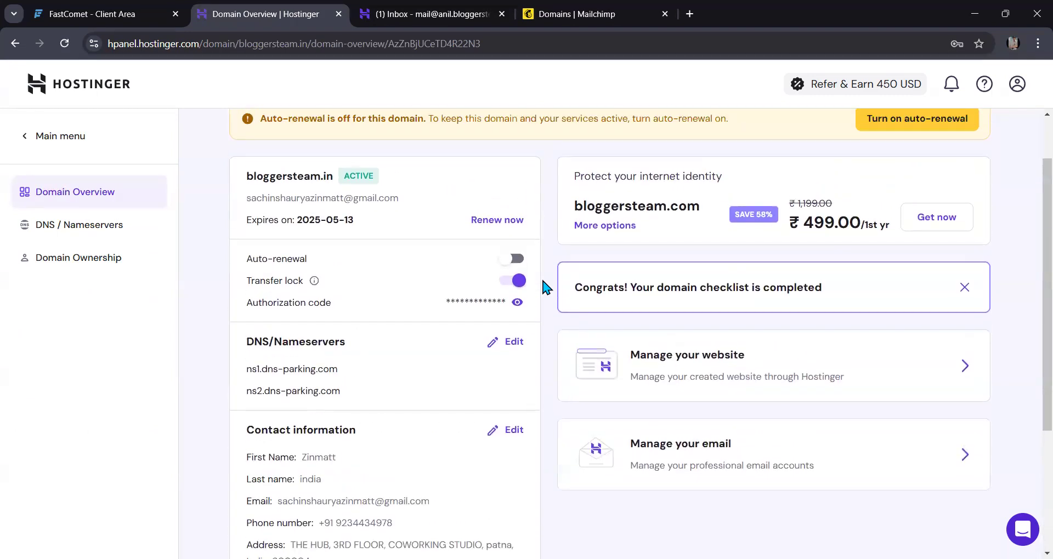
left_click(85, 228)
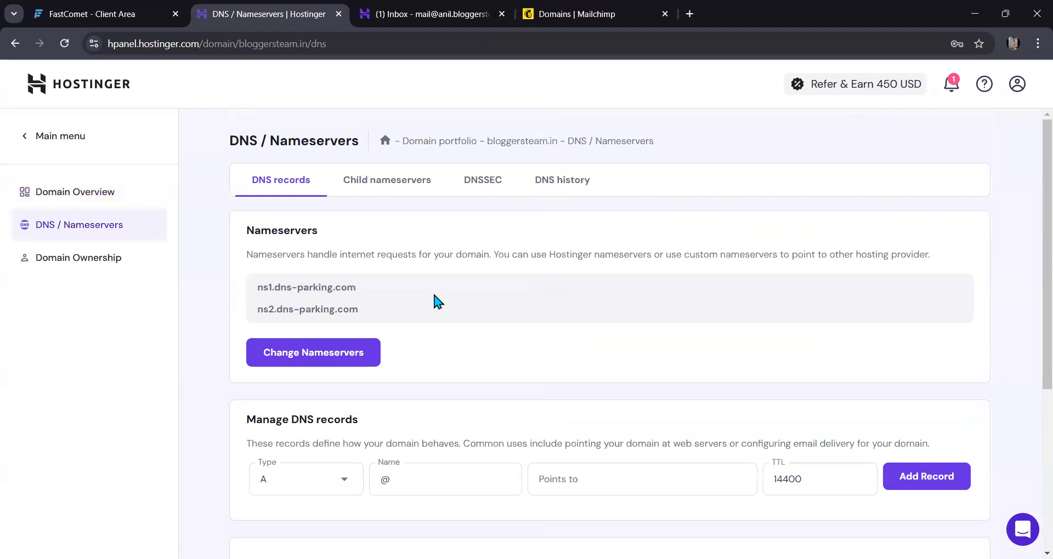
Review the nameservers, the form for adding records, and the existing DNS records of bloggersteam.in.
scroll(434, 293, "down", 5)
scroll(433, 294, "down", 3)
scroll(433, 299, "up", 4)
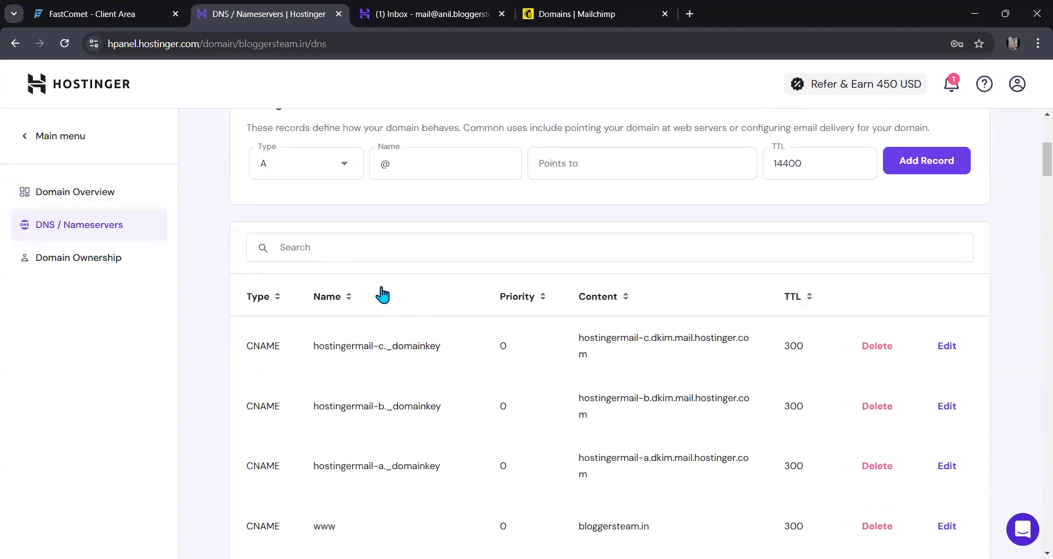
scroll(382, 294, "up", 3)
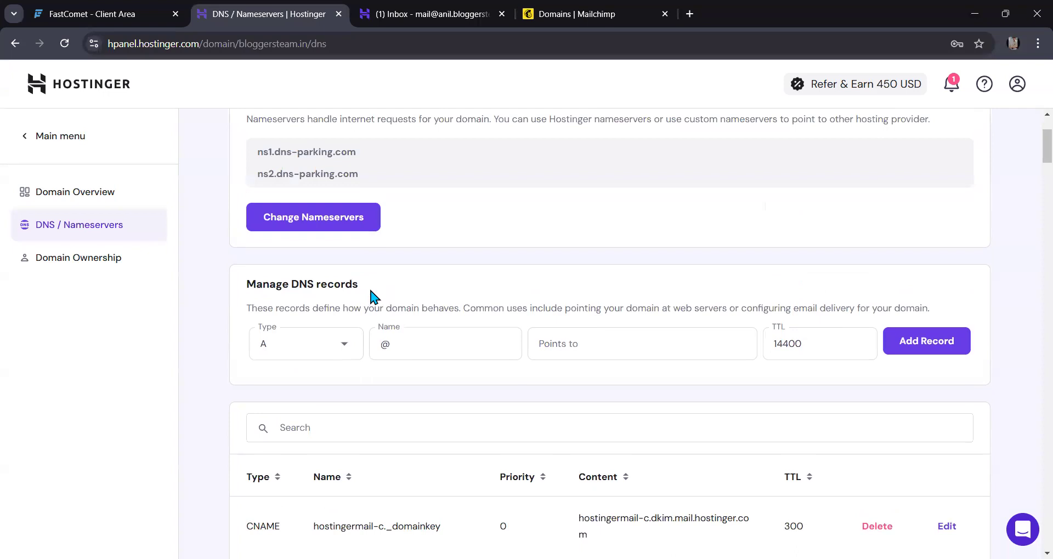
scroll(371, 291, "down", 4)
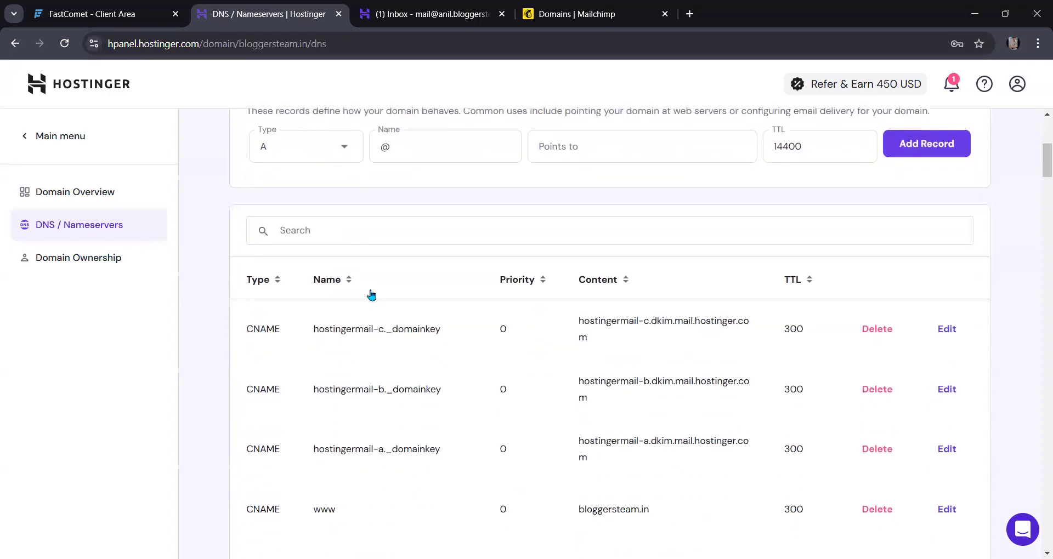
scroll(392, 295, "up", 4)
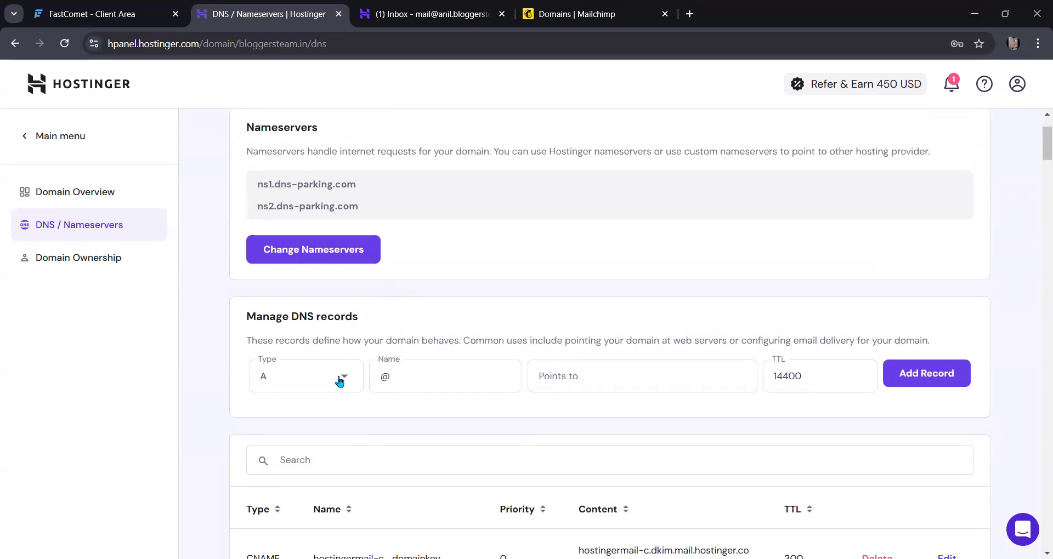
scroll(339, 381, "down", 7)
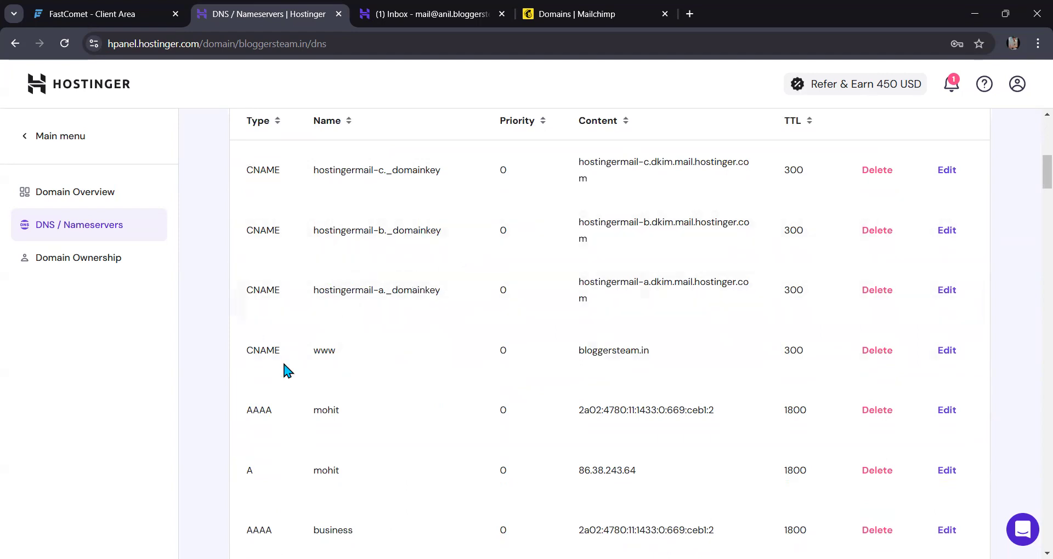
Examine the existing DNS records of bloggersteam.in in Hostinger, including the anil entries, and check the authentication progress in Mailchimp.
scroll(284, 366, "down", 7)
scroll(284, 370, "down", 20)
scroll(283, 366, "down", 4)
scroll(283, 366, "up", 20)
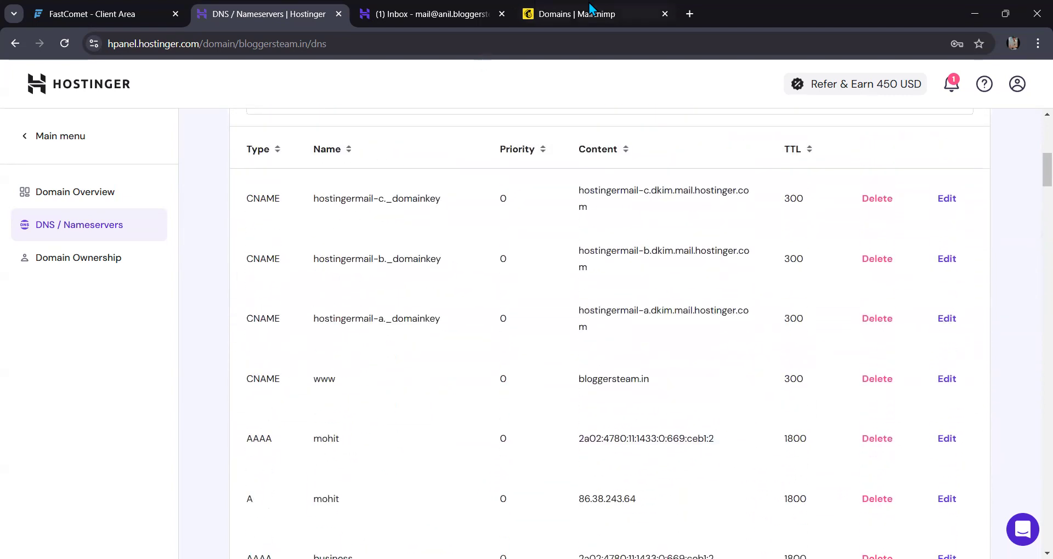
left_click(591, 8)
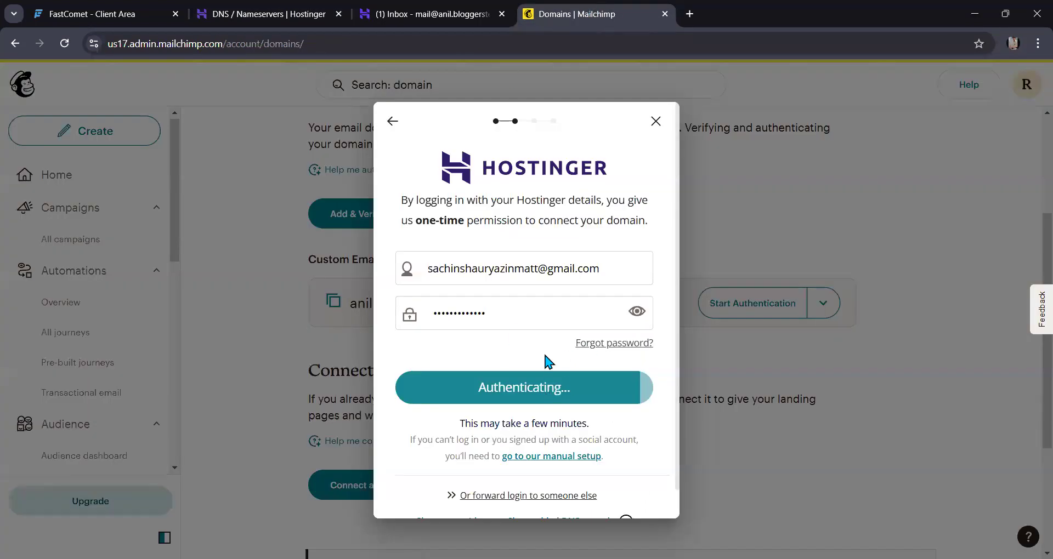
left_click(269, 13)
scroll(409, 347, "up", 8)
scroll(408, 347, "down", 20)
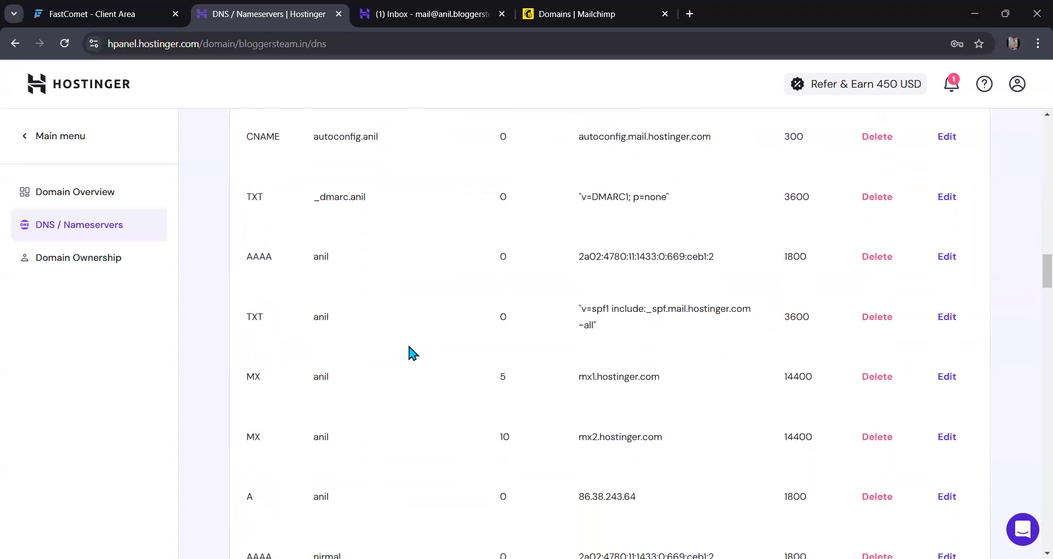
scroll(408, 346, "down", 10)
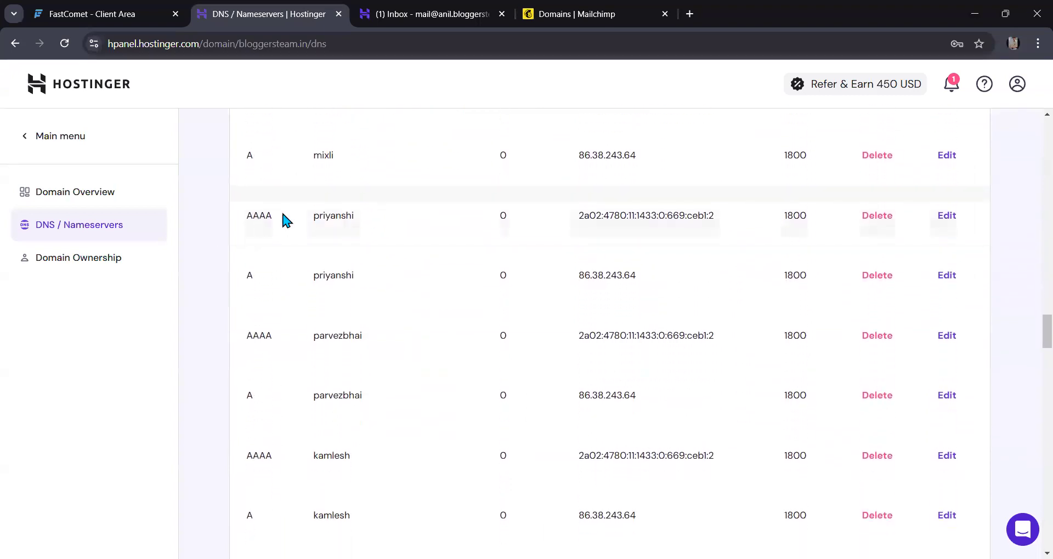
scroll(259, 332, "up", 10)
scroll(260, 333, "up", 15)
scroll(259, 335, "up", 7)
scroll(260, 335, "up", 10)
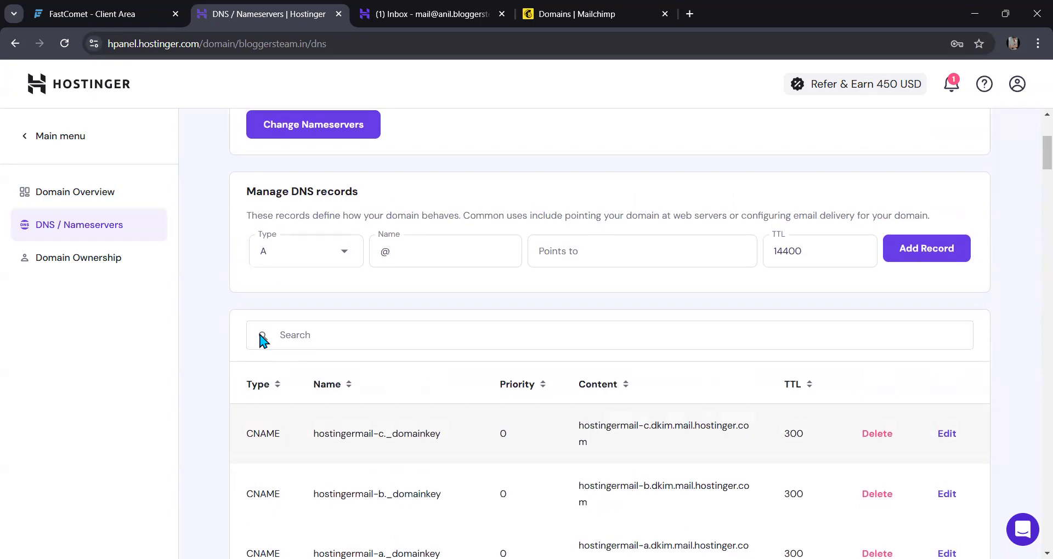
Switch to Mailchimp and look over the Hostinger authentication dialog, including its manual setup option.
left_click(595, 10)
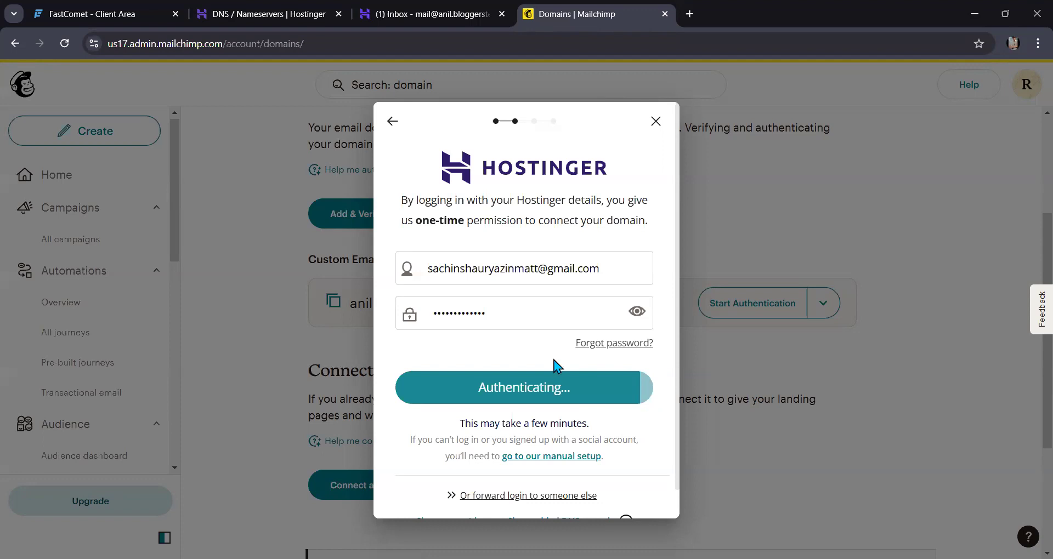
scroll(555, 366, "down", 1)
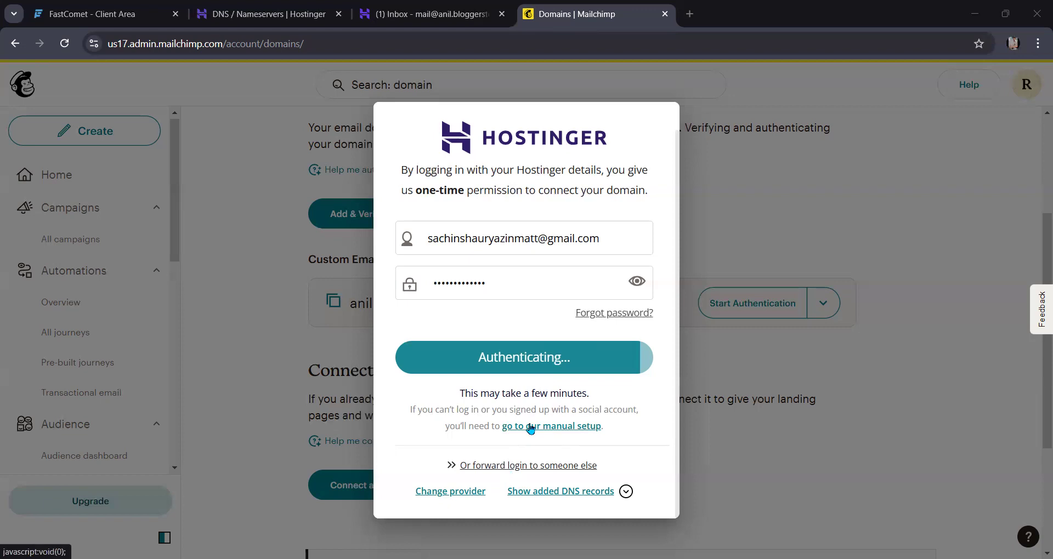
scroll(469, 244, "up", 1)
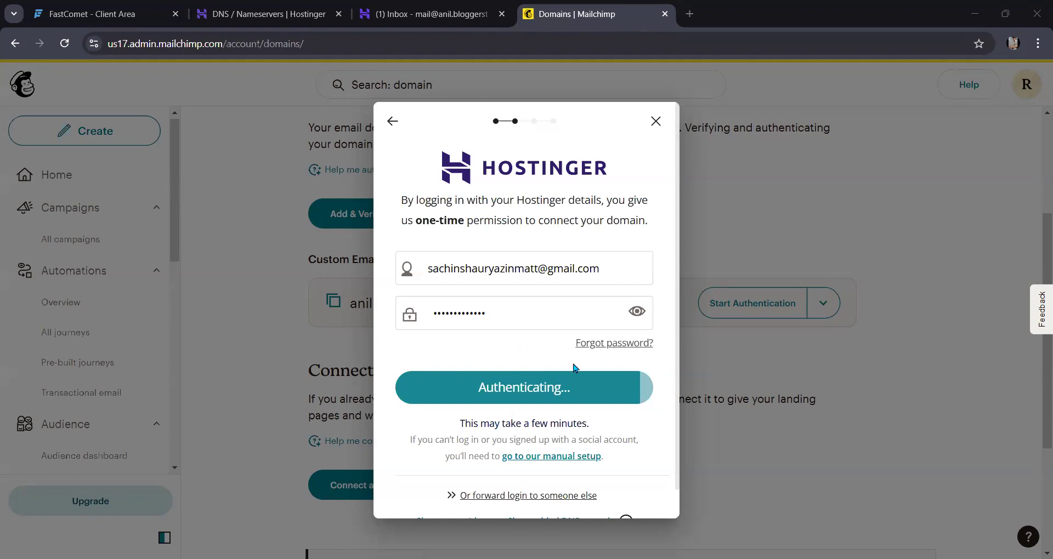
Return to the Hostinger DNS page and look over the form for adding records and the CNAME entries.
left_click(243, 8)
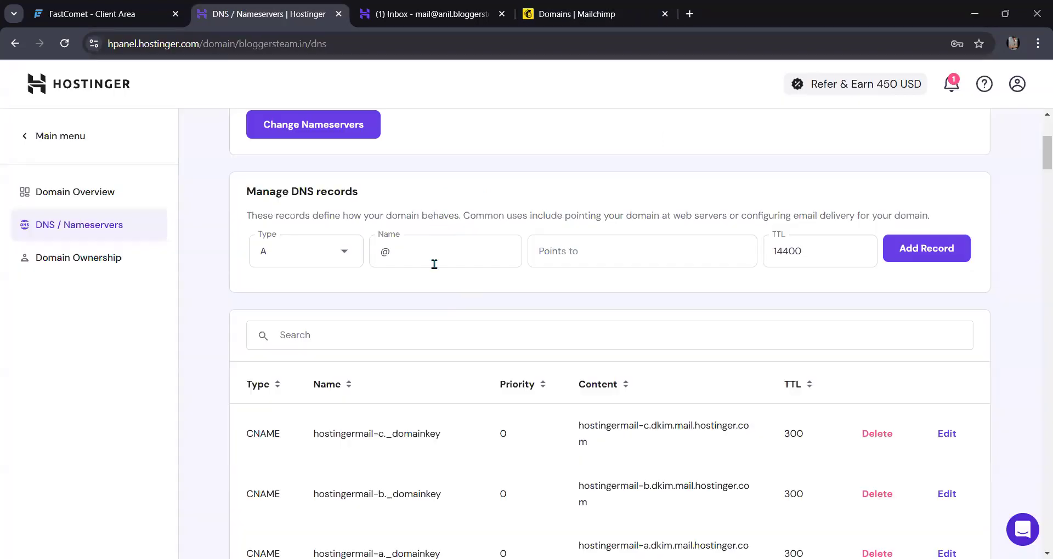
scroll(395, 289, "down", 6)
scroll(395, 289, "down", 1)
scroll(395, 289, "up", 1)
scroll(395, 289, "down", 1)
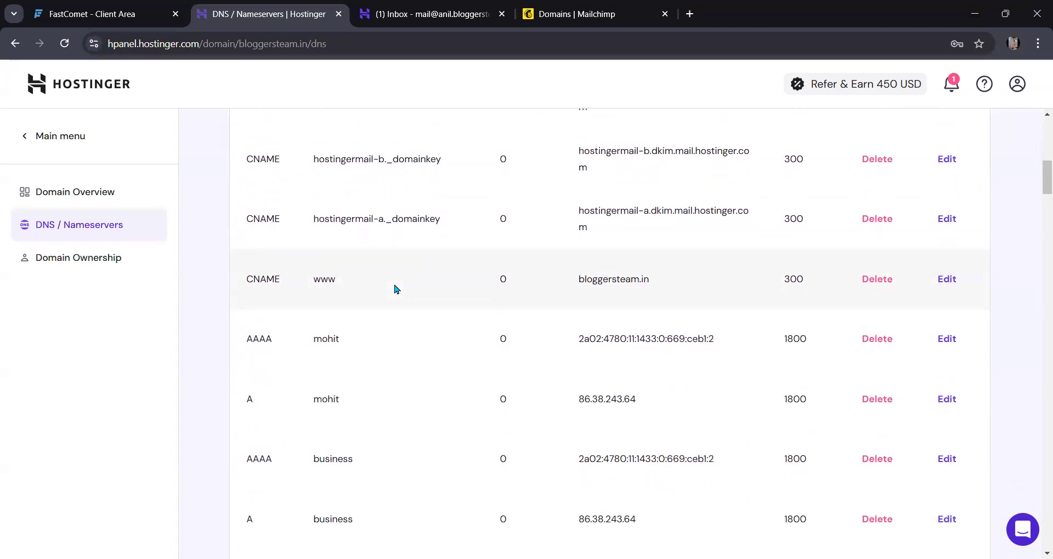
scroll(394, 285, "up", 7)
scroll(393, 284, "down", 2)
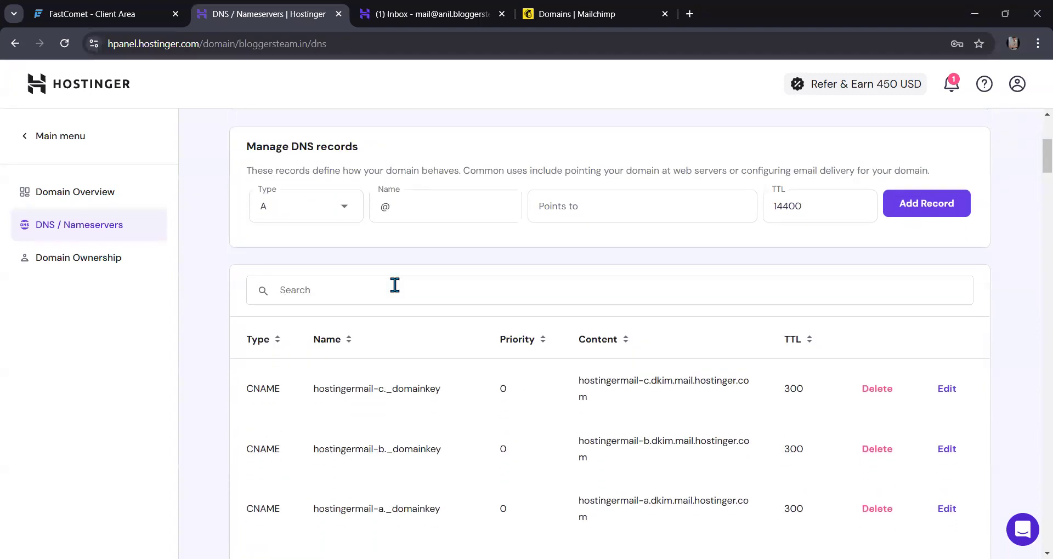
Close the Hostinger inbox tab, switch the Mailchimp domain authentication to manual setup and dismiss the password-saving prompt.
left_click(434, 8)
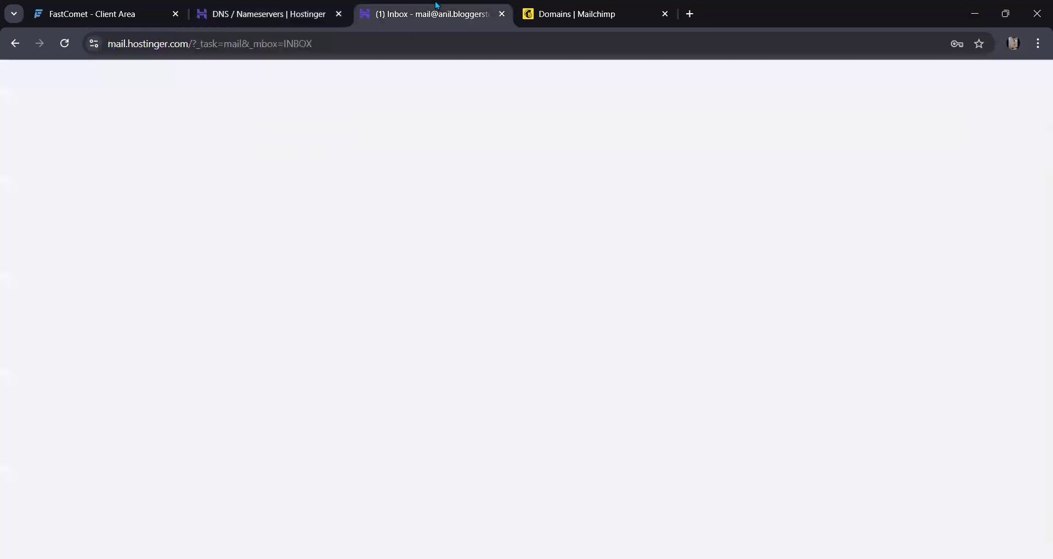
left_click(502, 14)
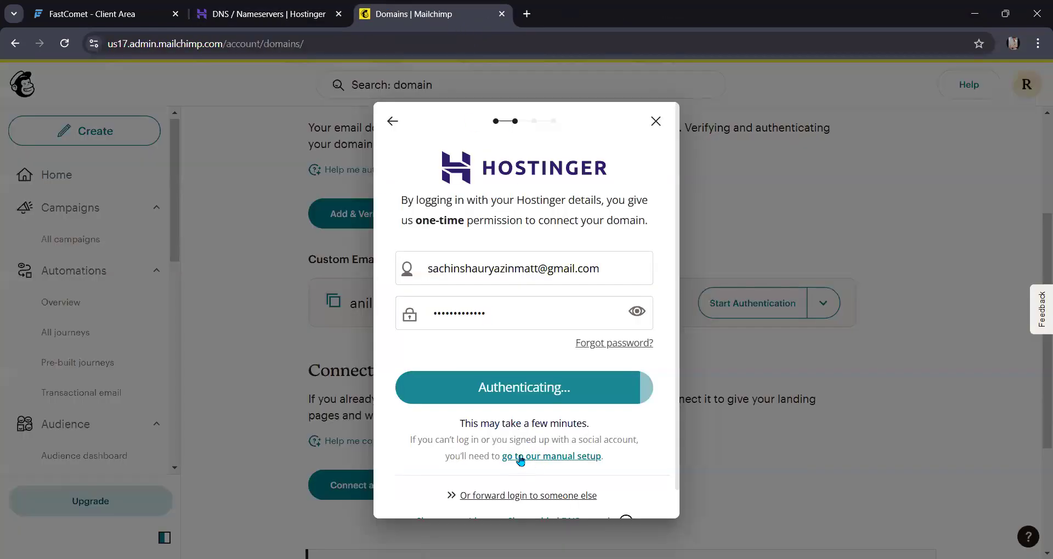
left_click(549, 460)
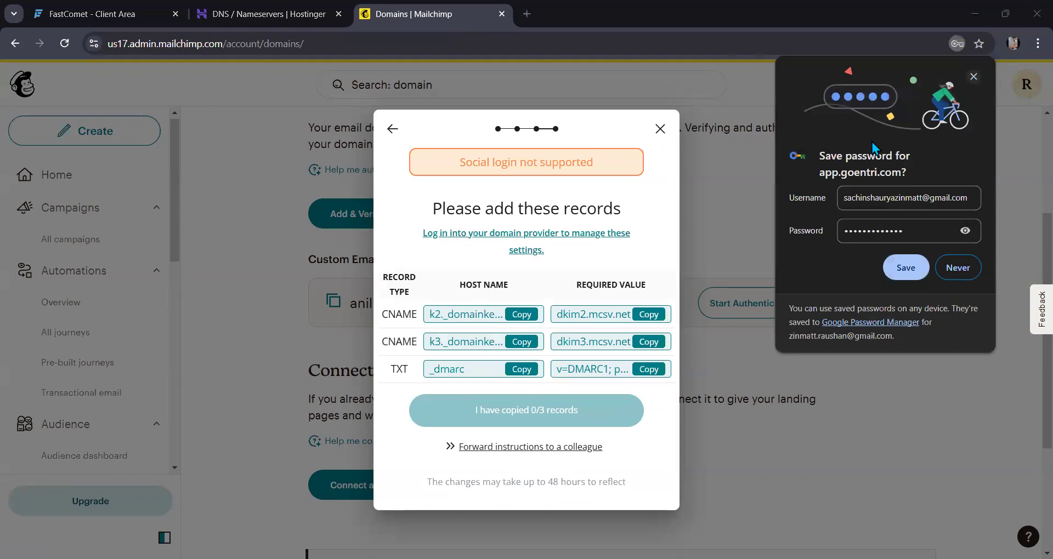
left_click(974, 77)
Read the records that Mailchimp requires, covering record type, host name and required value.
left_click_drag(431, 208, 630, 220)
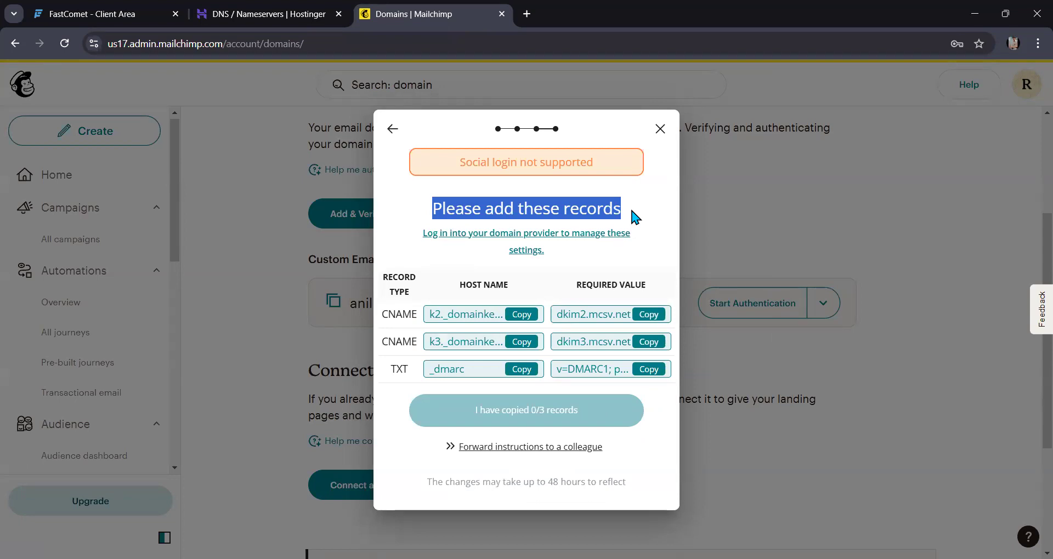
left_click_drag(383, 313, 421, 314)
left_click_drag(458, 285, 660, 284)
left_click(660, 284)
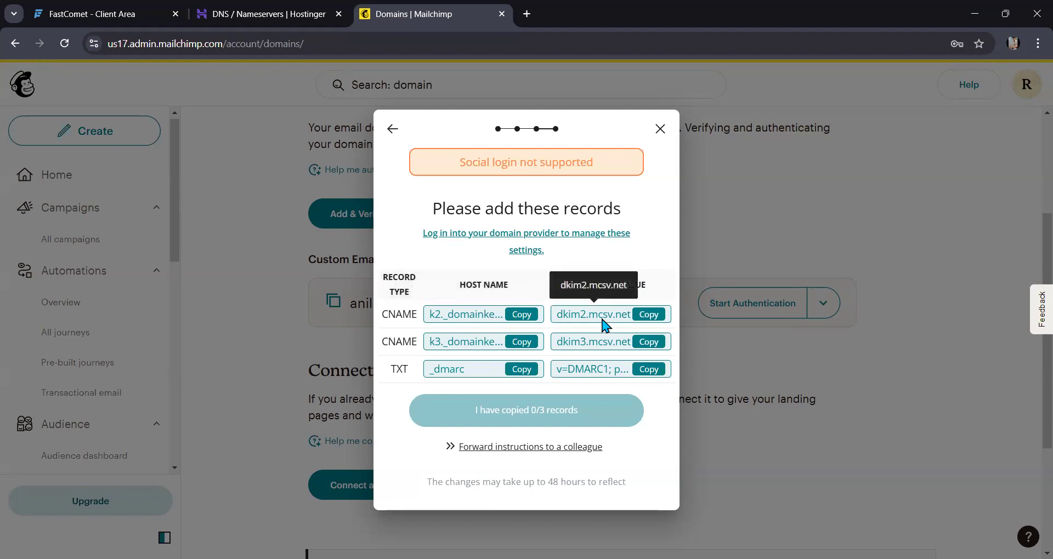
Switch to Hostinger and review the nameservers, the Manage DNS records form and the list of existing records.
left_click(282, 14)
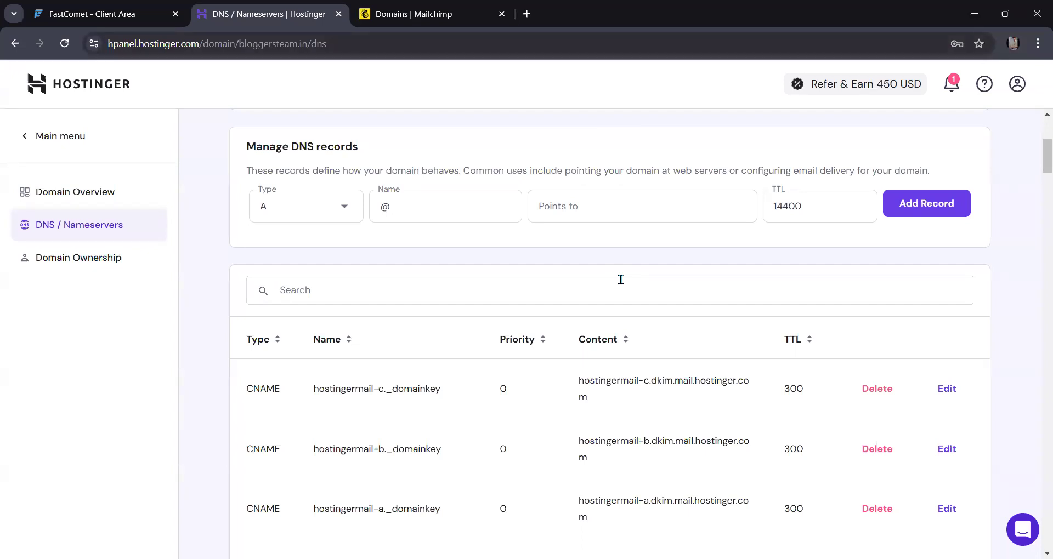
scroll(620, 279, "up", 5)
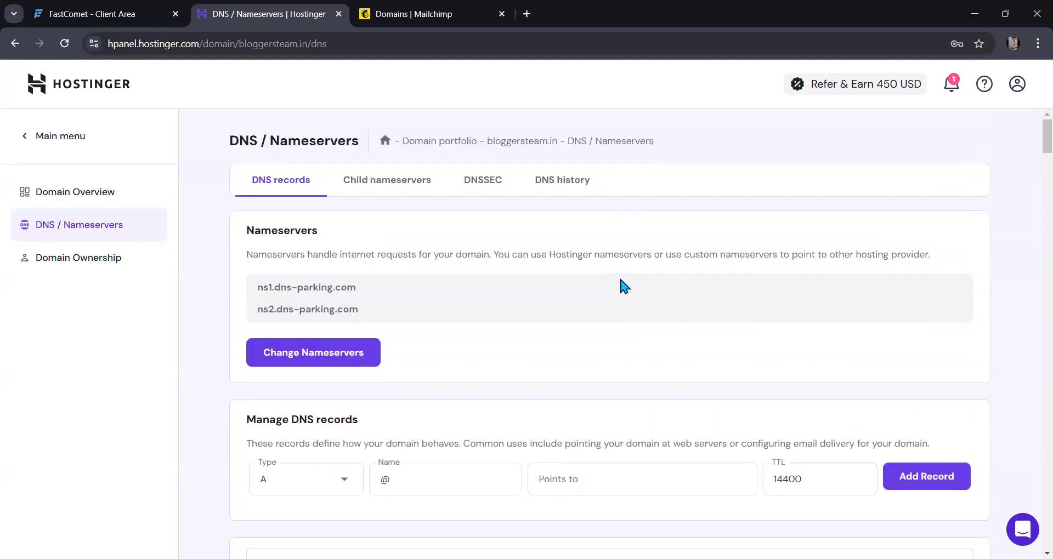
scroll(621, 280, "down", 1)
scroll(620, 279, "up", 1)
scroll(624, 285, "down", 3)
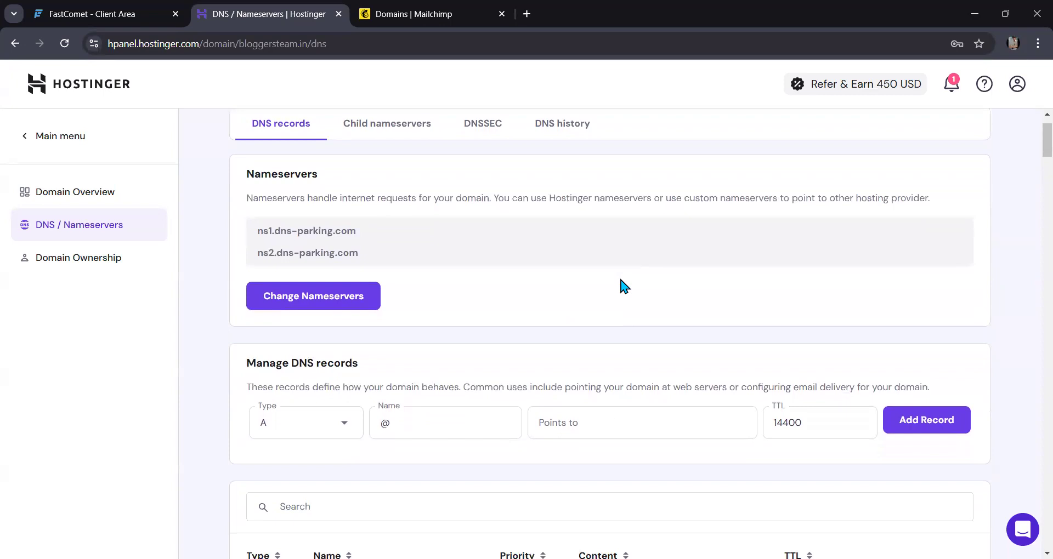
scroll(621, 280, "down", 2)
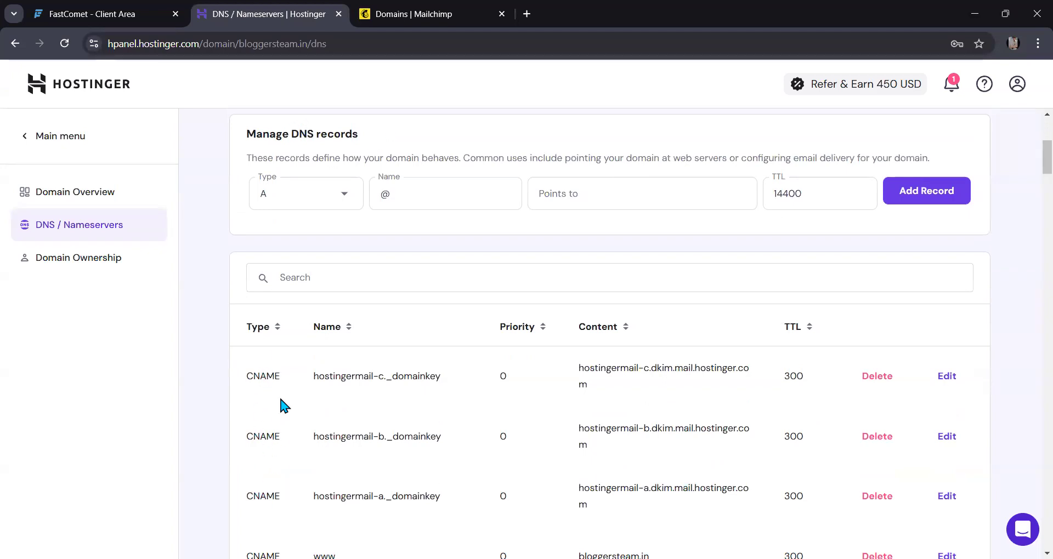
scroll(277, 409, "down", 10)
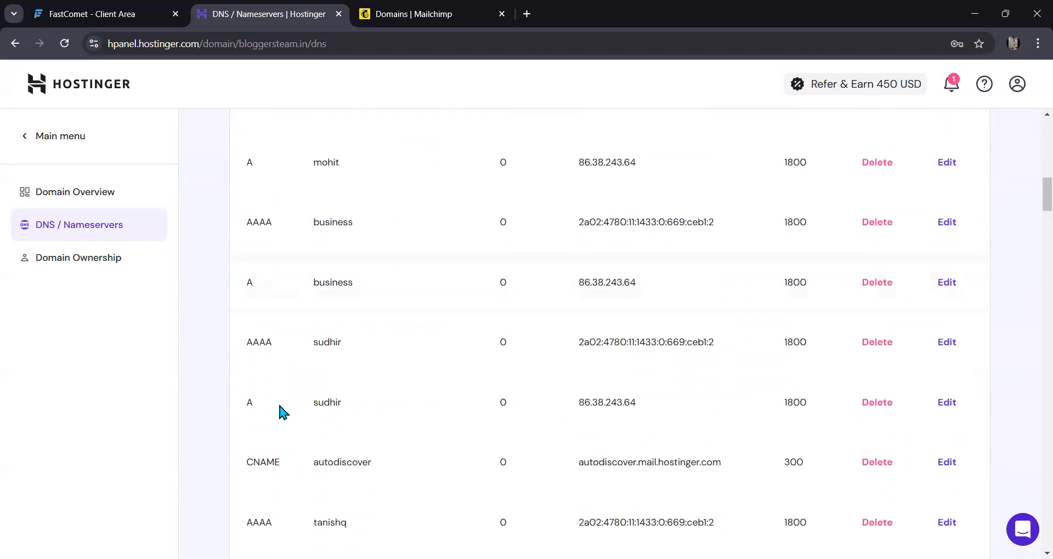
scroll(280, 406, "up", 10)
scroll(279, 406, "down", 2)
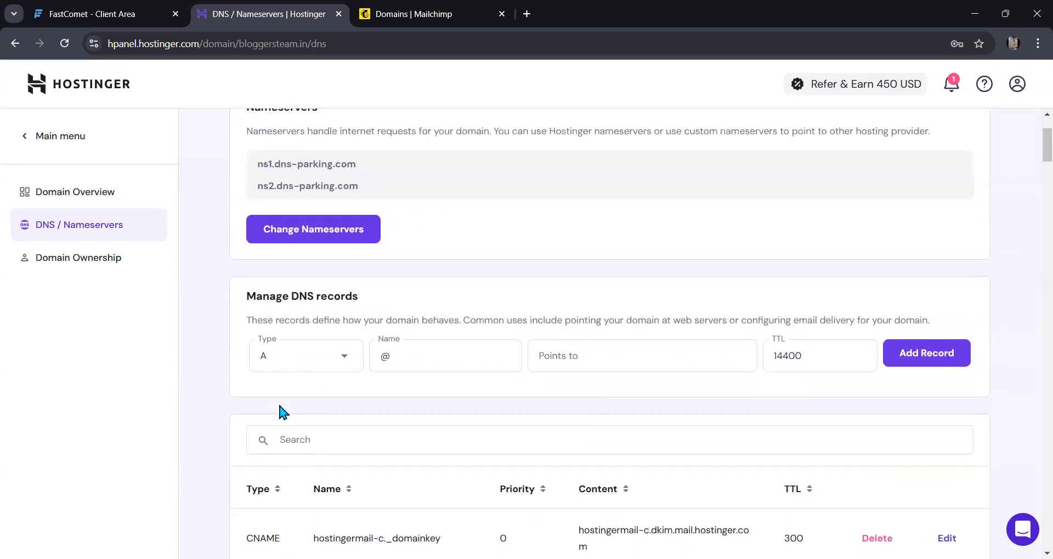
scroll(280, 412, "down", 1)
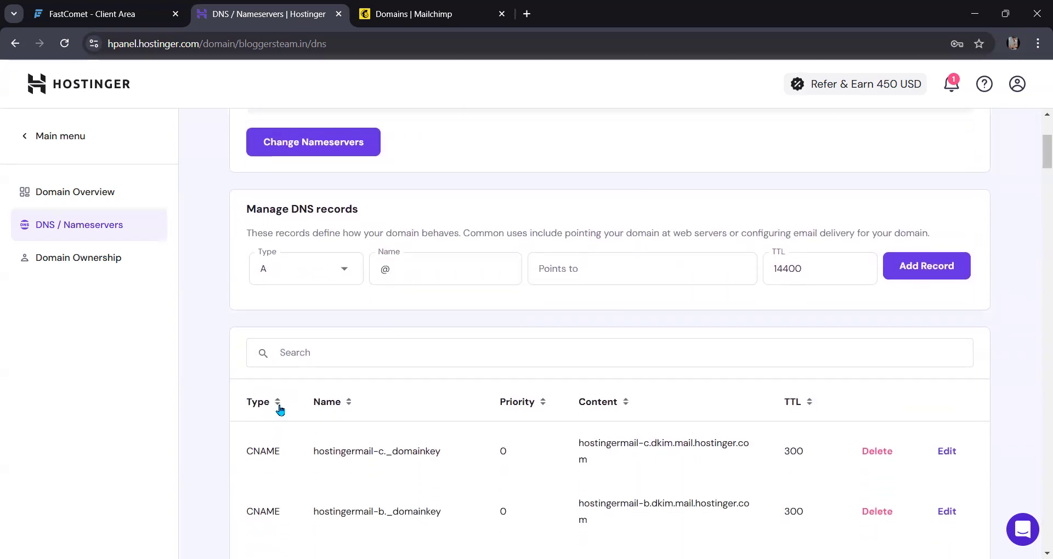
Check the first record required by Mailchimp and set the type of the new Hostinger DNS record to CNAME.
left_click(438, 9)
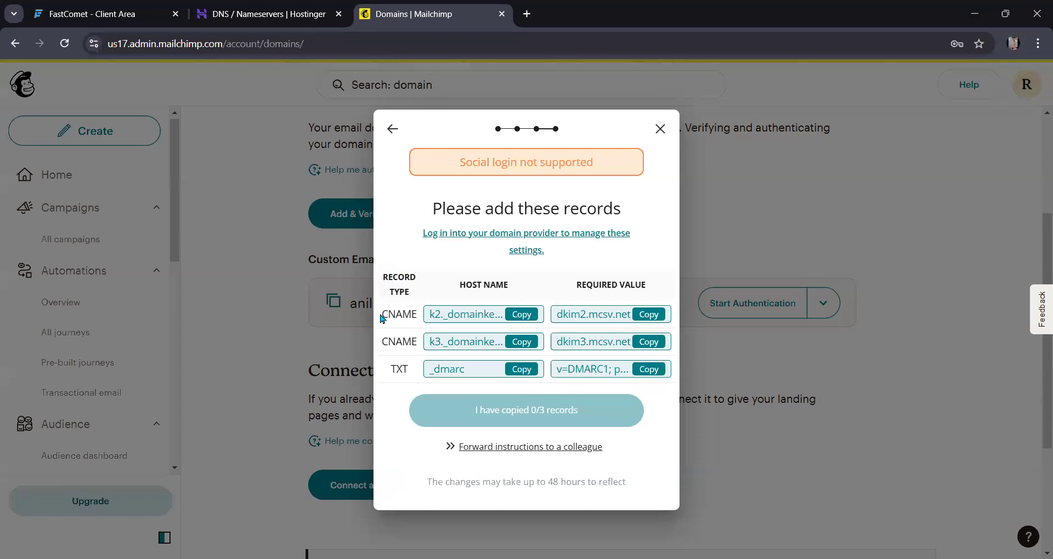
left_click(245, 22)
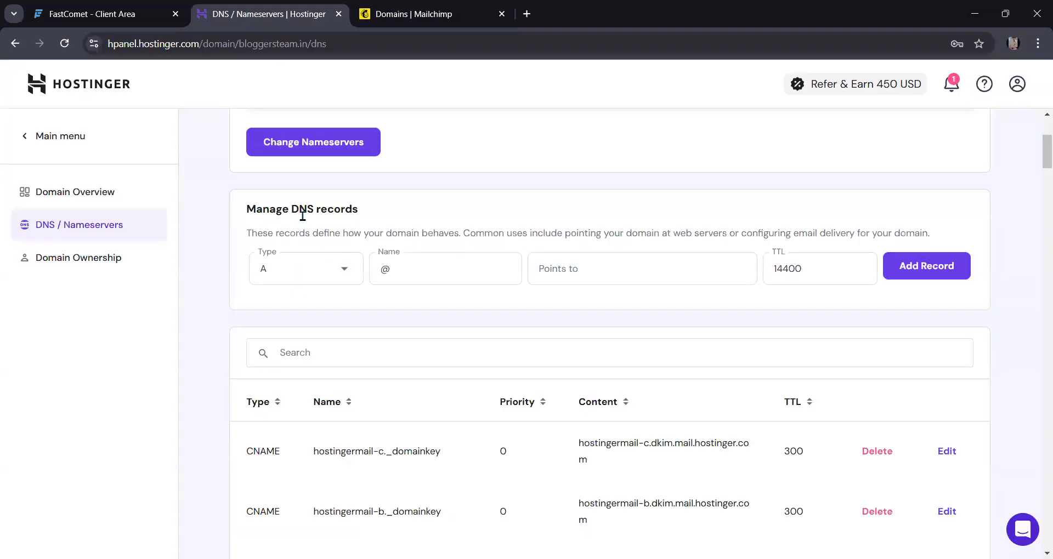
left_click(265, 259)
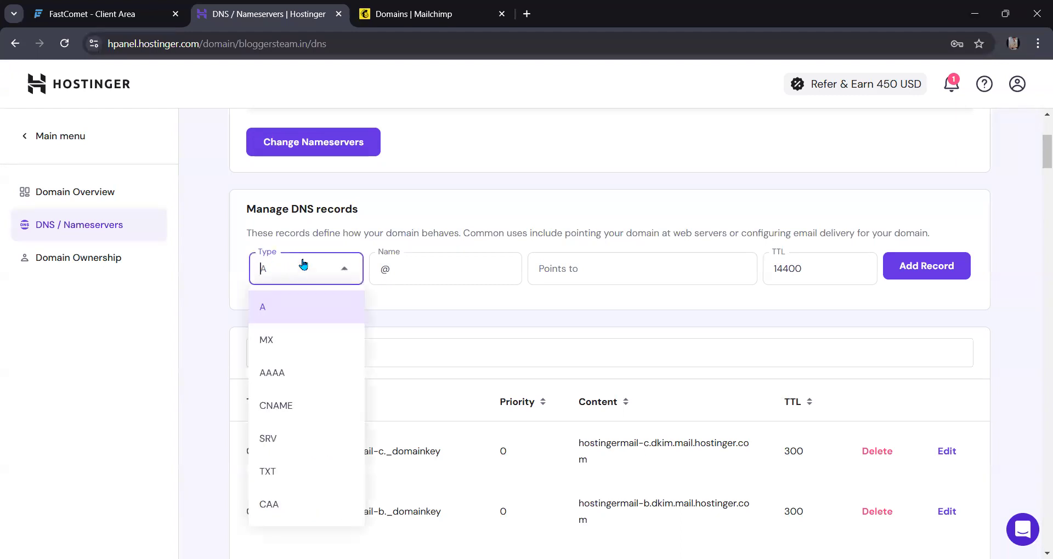
left_click(280, 405)
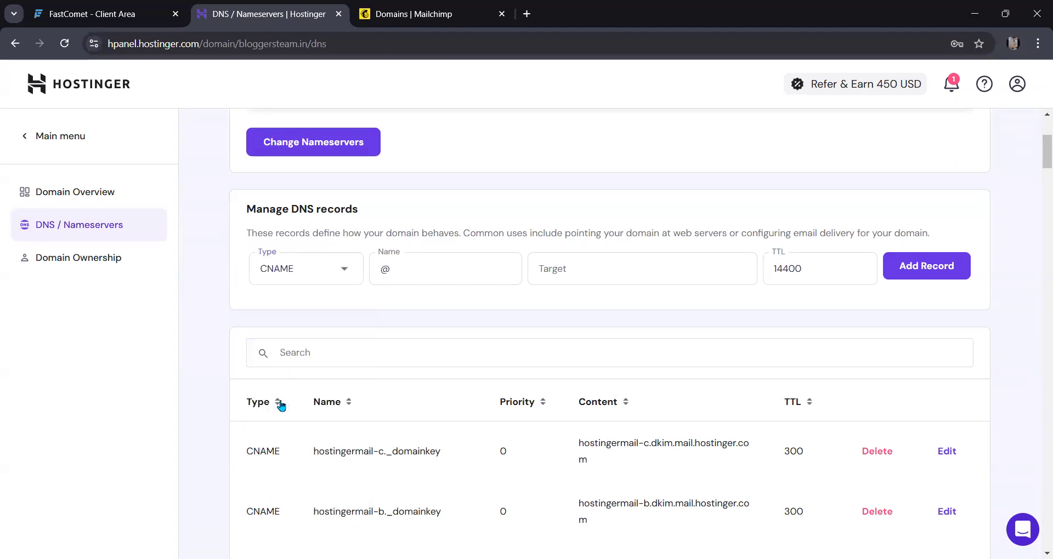
Copy the host name k2._domainkey.anil.bloggersteam.in from Mailchimp and enter it as the new CNAME record's name in Hostinger.
left_click(413, 267)
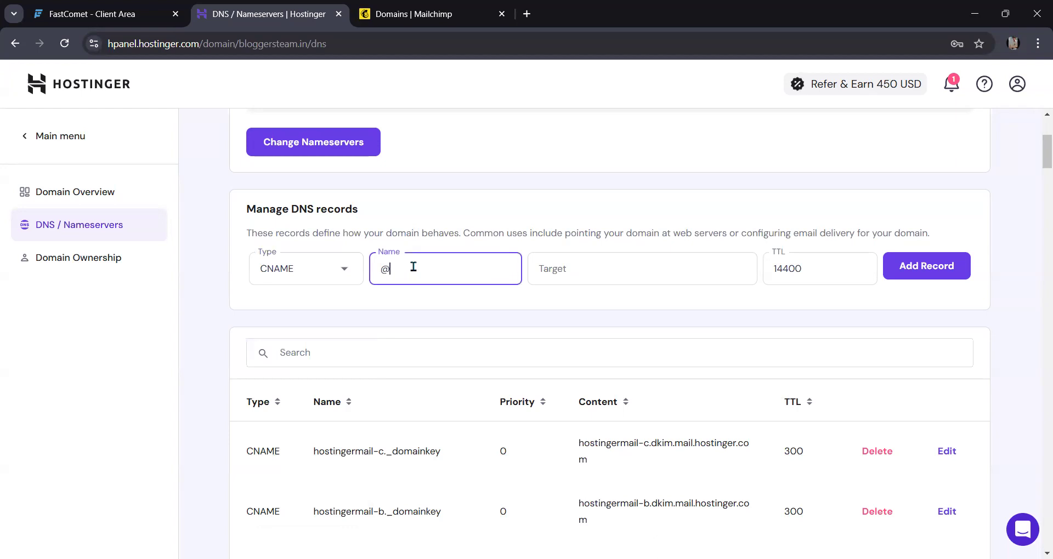
left_click(417, 5)
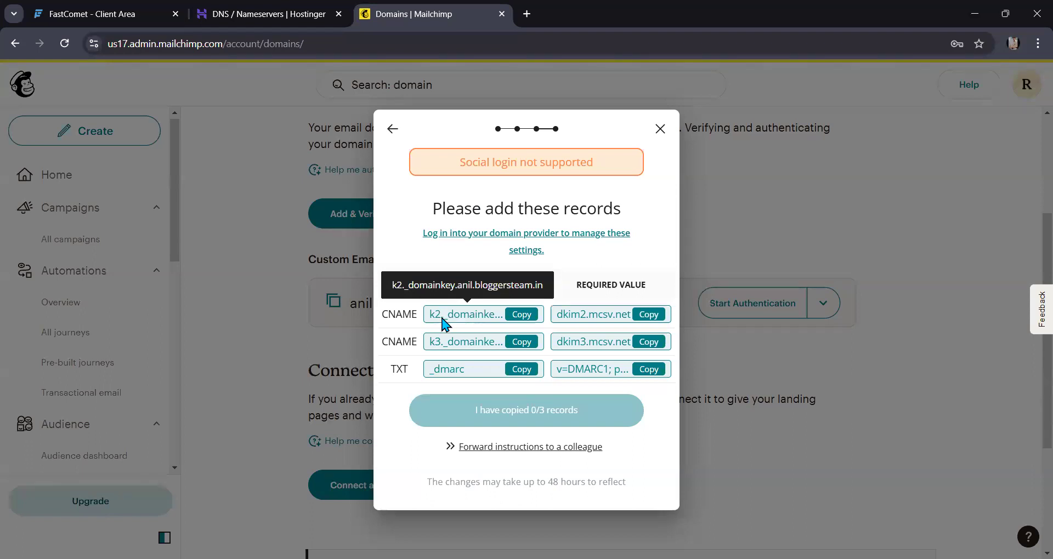
left_click(518, 316)
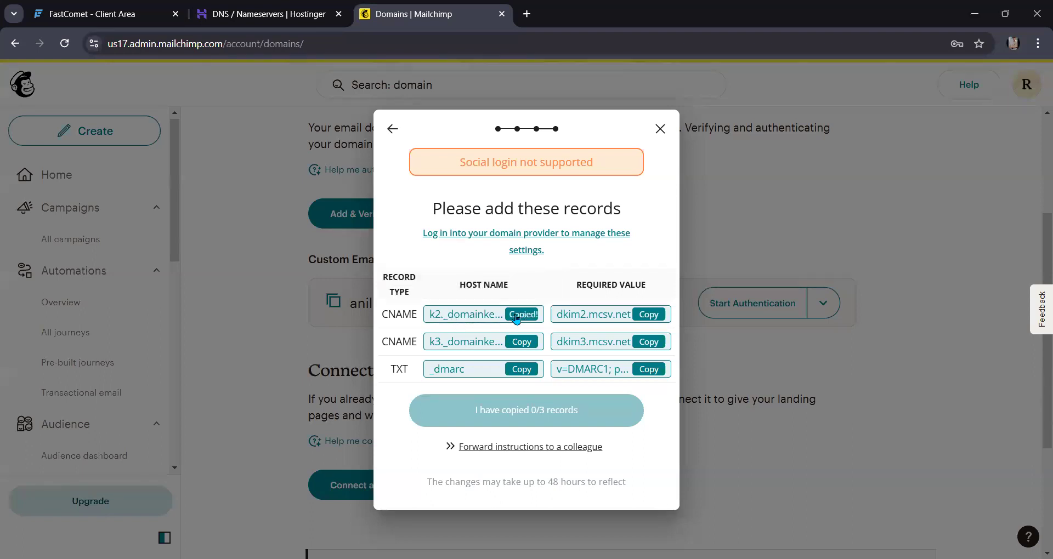
left_click(245, 7)
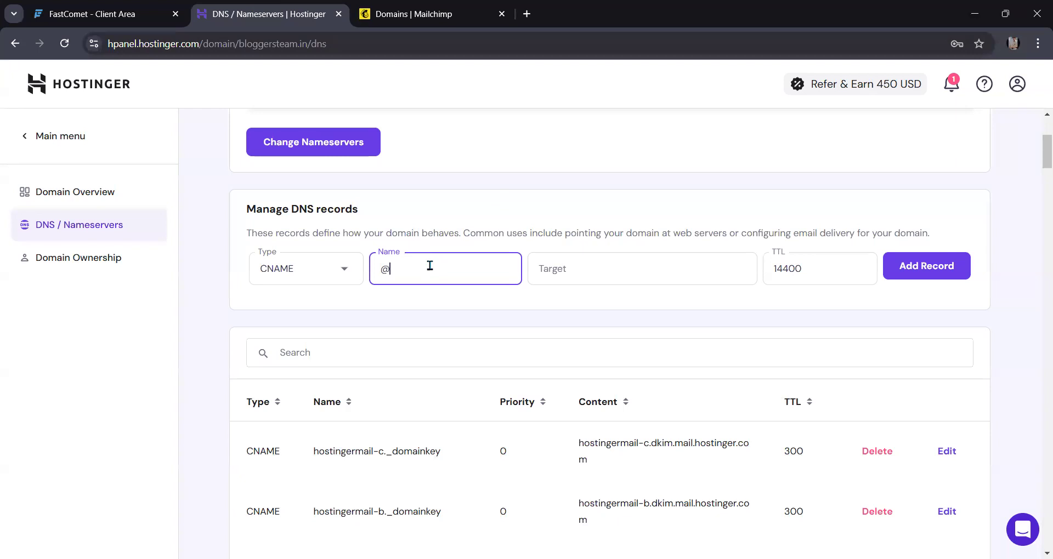
key("ctrl+a")
key("ctrl+v")
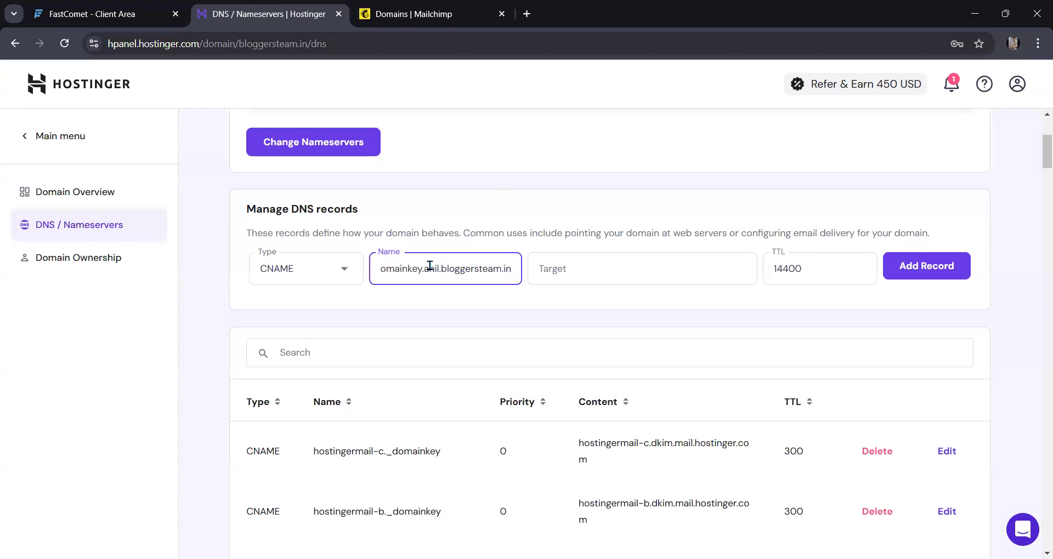
Copy the first CNAME record's required value dkim2.mcsv.net from Mailchimp and enter it as the new record's target in Hostinger.
left_click(606, 269)
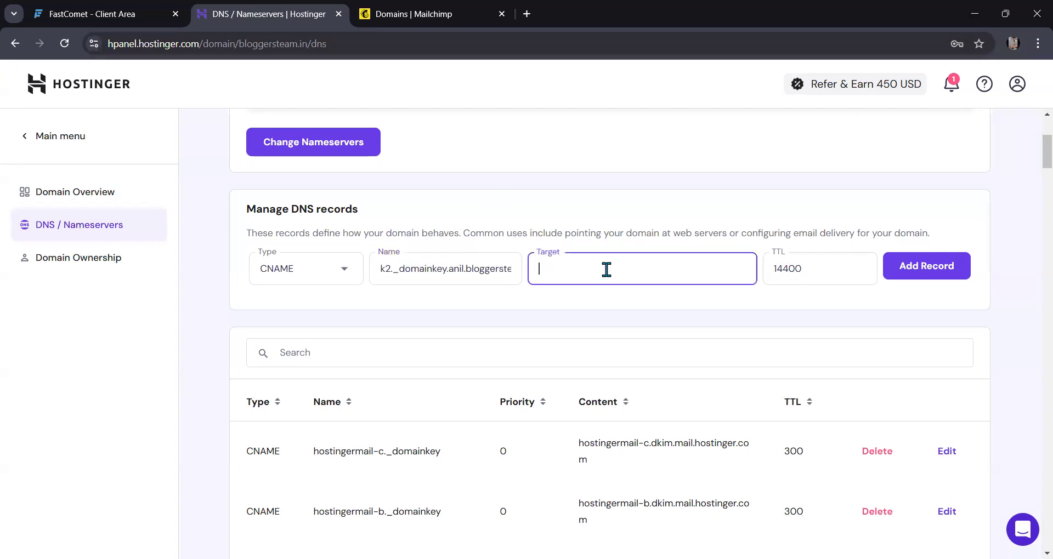
left_click(428, 12)
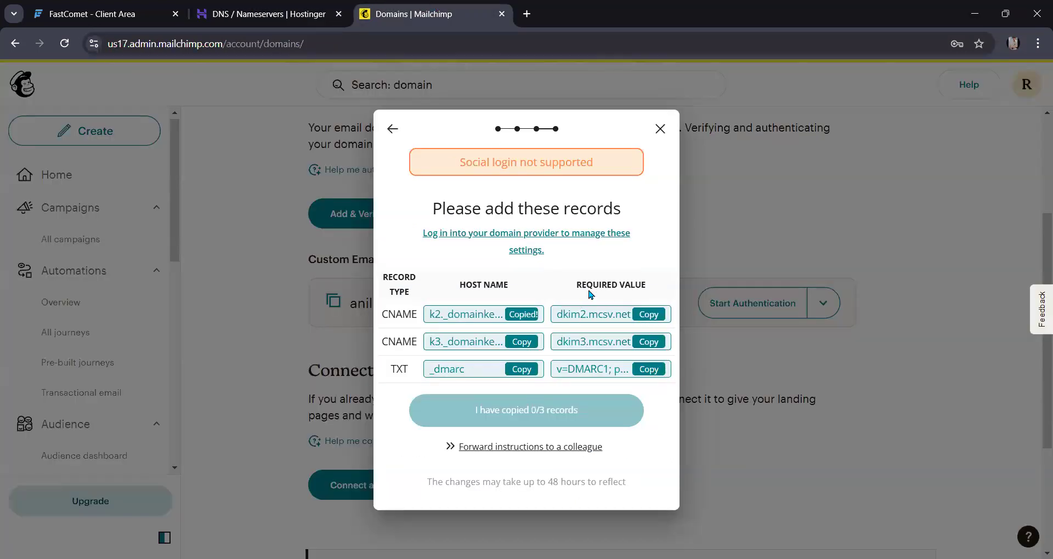
left_click(650, 314)
left_click(300, 12)
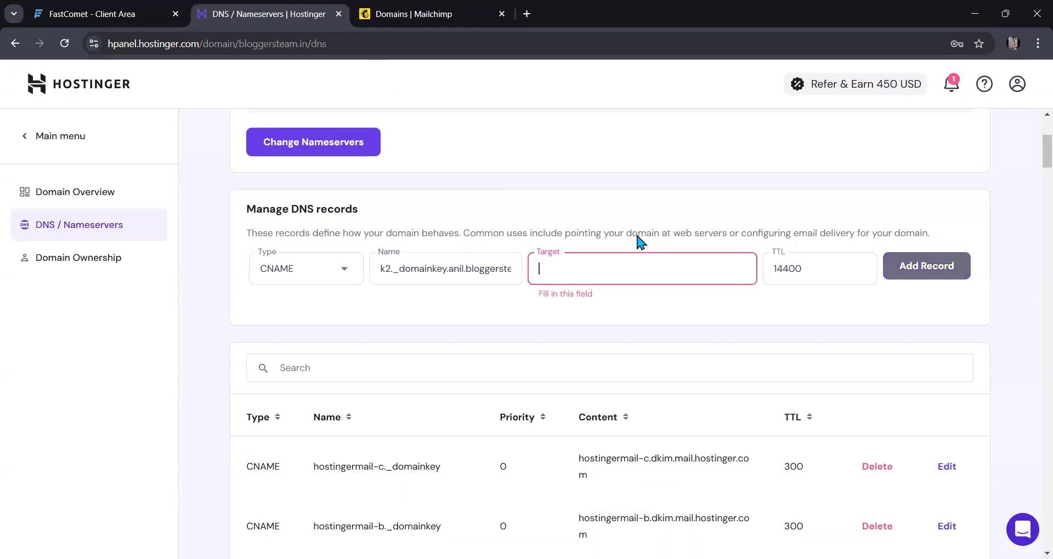
key("ctrl+v")
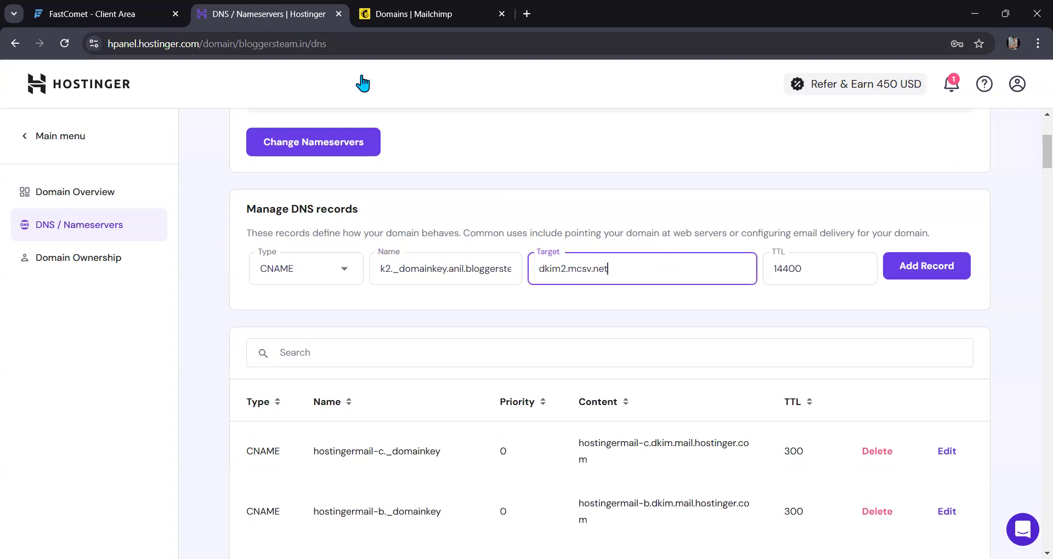
Check the k2 record's type, name and target against Mailchimp and add the CNAME record with a TTL of 14400.
left_click(412, 15)
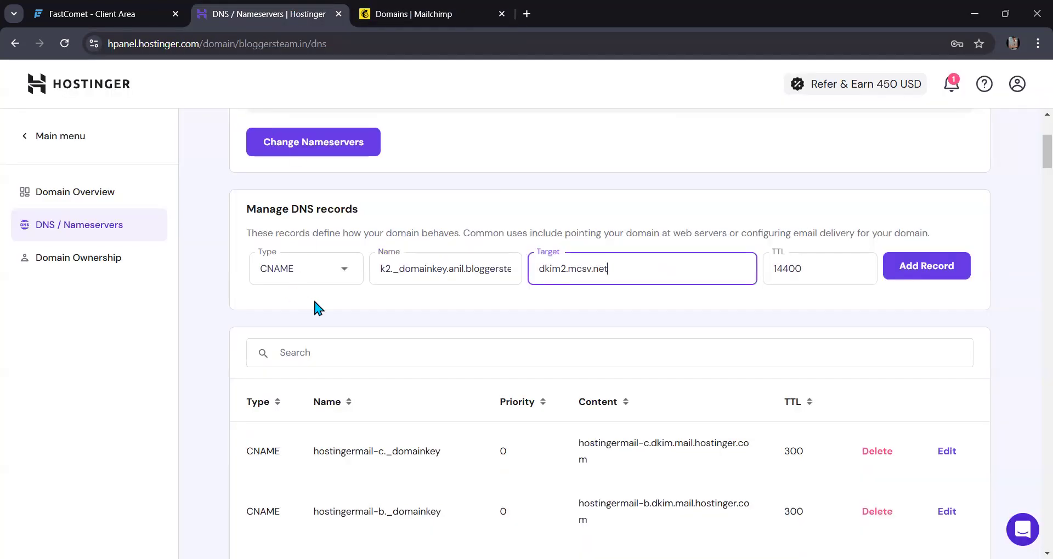
left_click(263, 14)
left_click(334, 274)
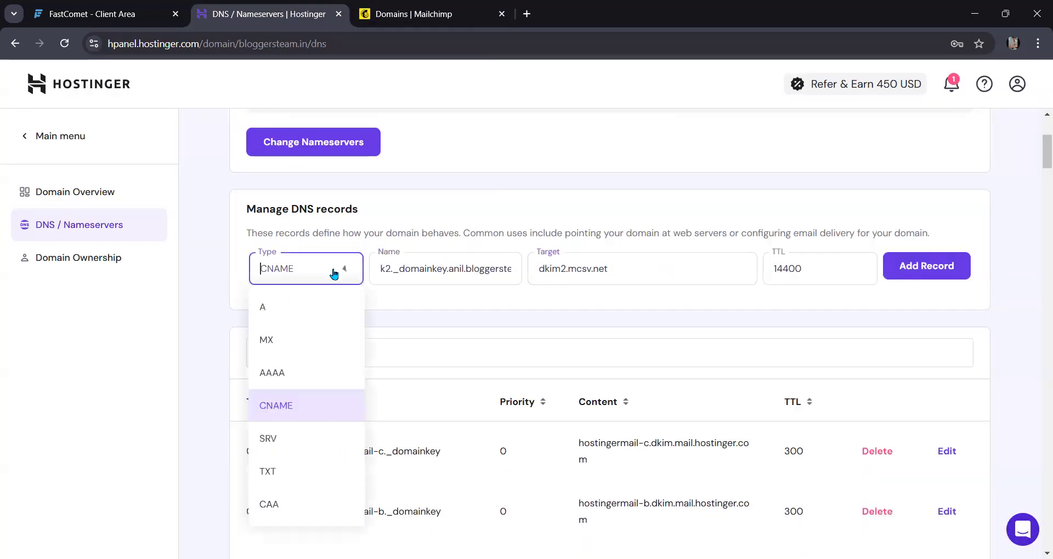
left_click(320, 401)
left_click(414, 7)
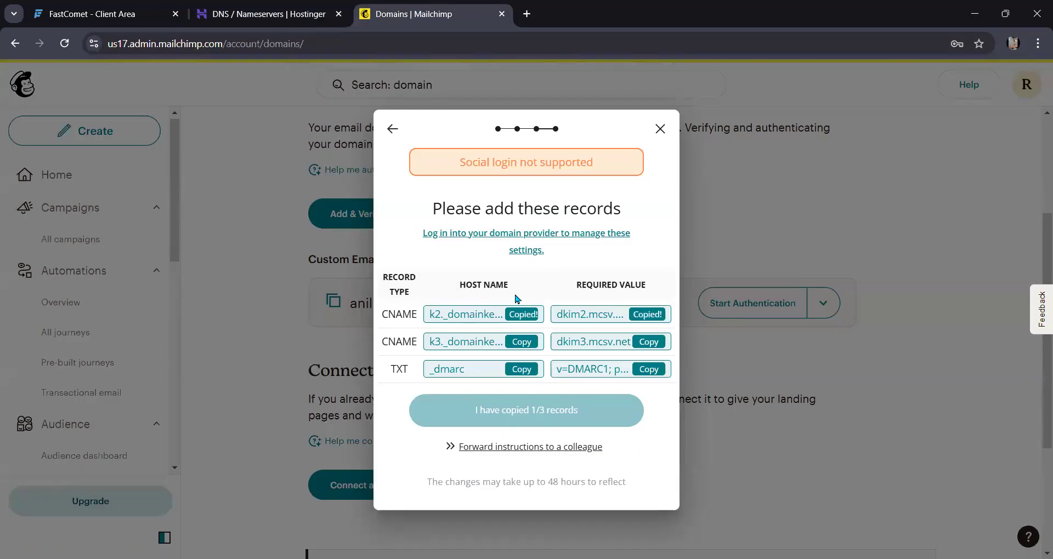
left_click(263, 13)
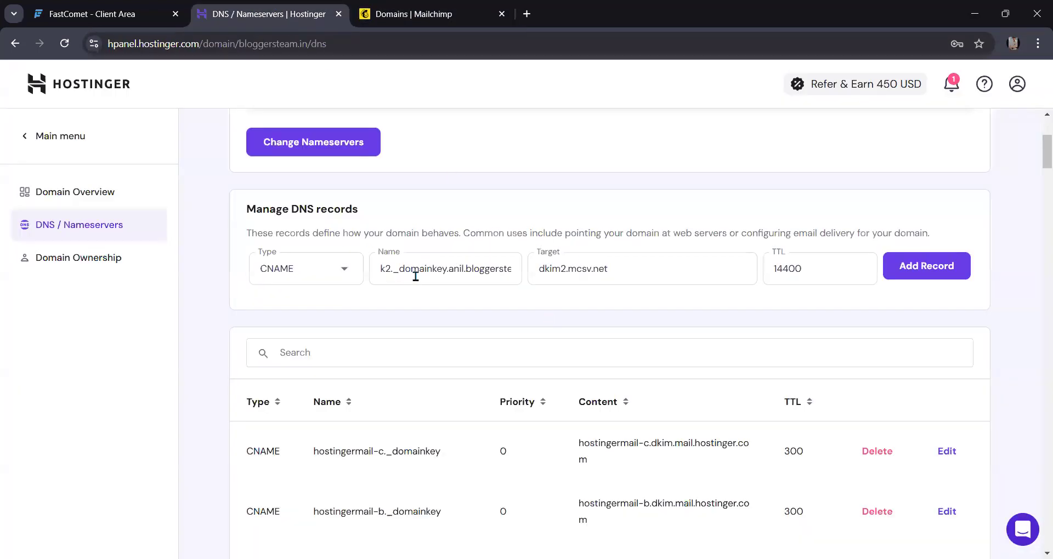
left_click(417, 13)
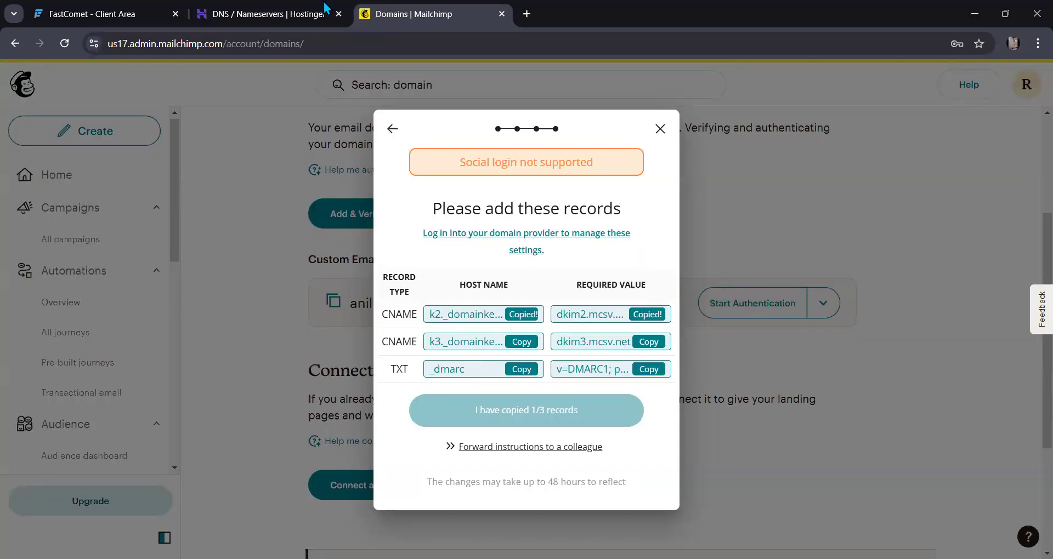
left_click(266, 14)
left_click(628, 268)
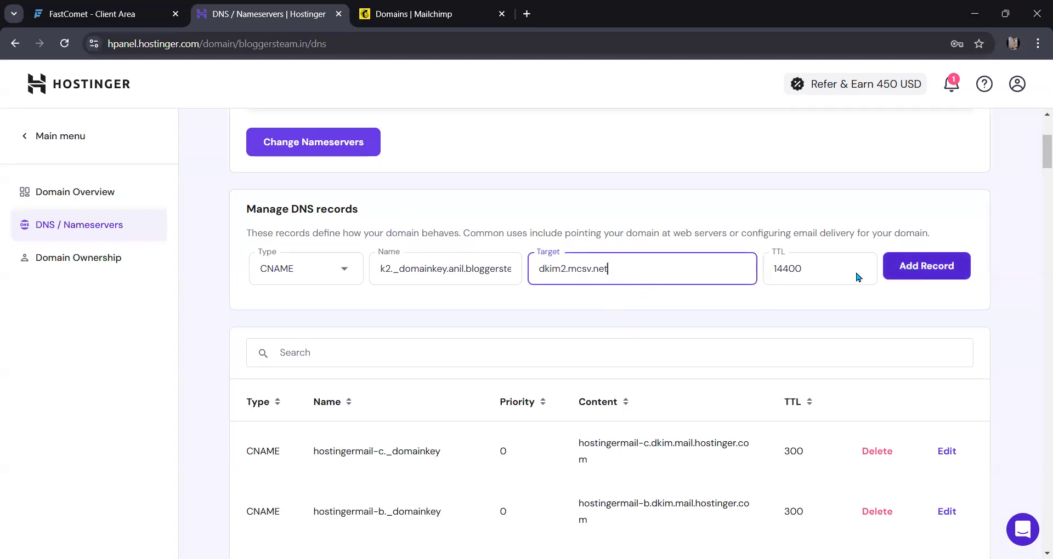
left_click(823, 271)
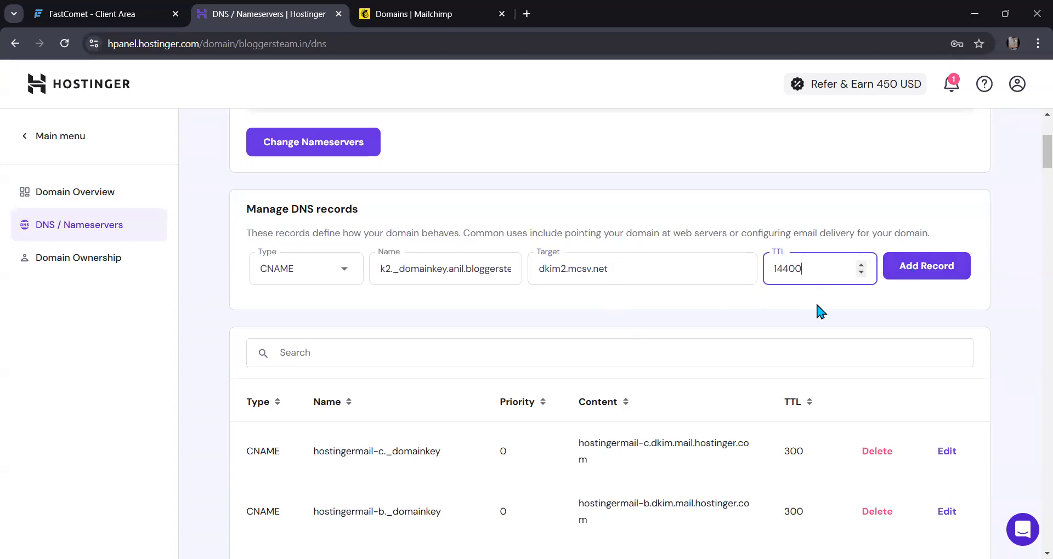
left_click(926, 266)
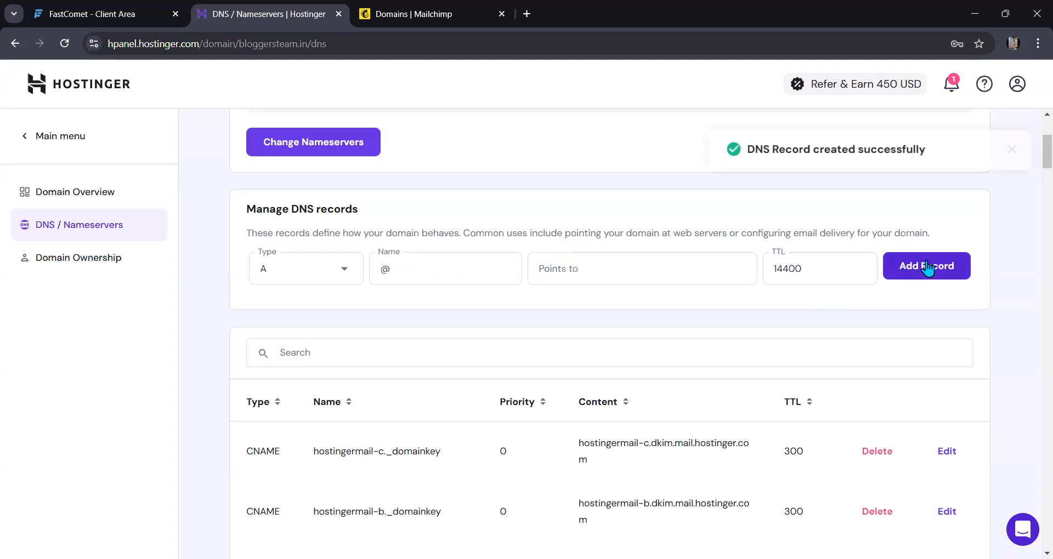
Look through Hostinger's DNS record list for the k2 and k3 CNAME records and the _dmarc TXT record.
scroll(447, 351, "down", 5)
scroll(448, 353, "down", 20)
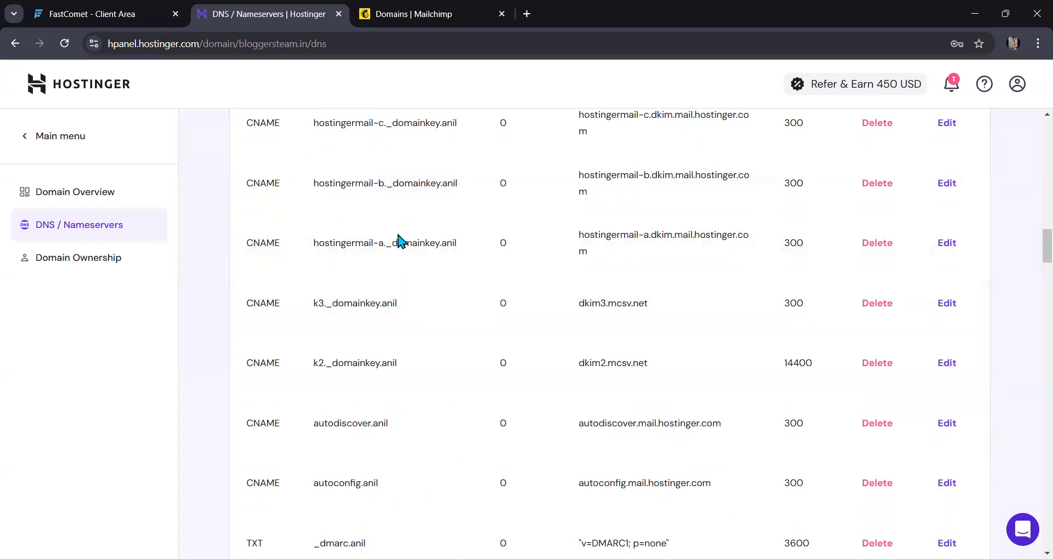
scroll(400, 239, "up", 3)
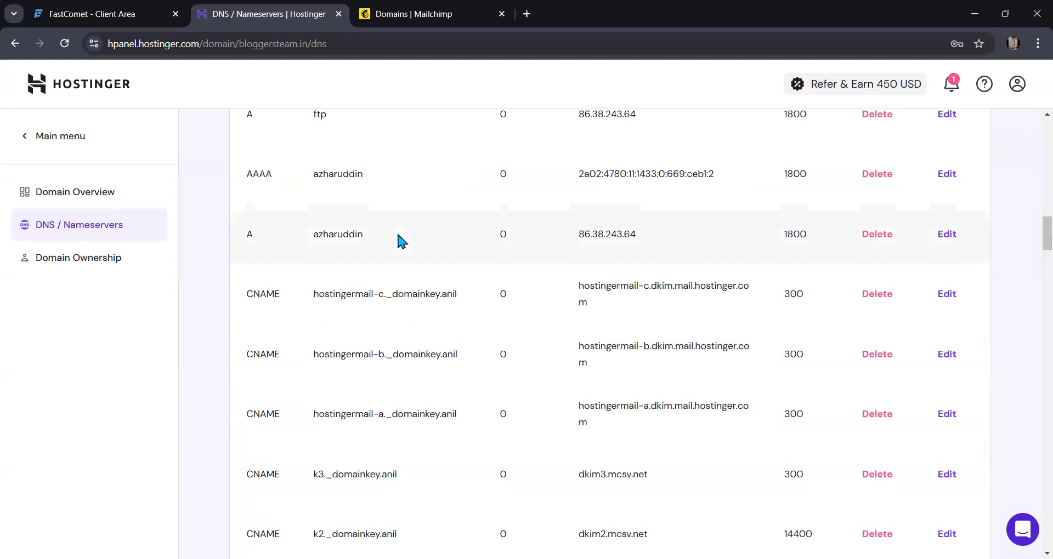
scroll(398, 239, "down", 3)
scroll(402, 241, "down", 3)
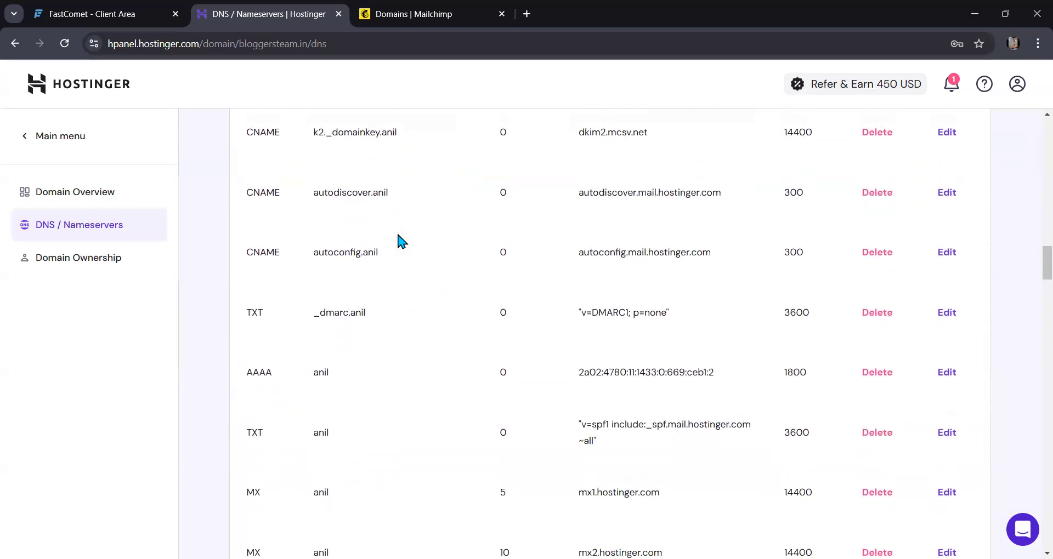
scroll(402, 241, "down", 2)
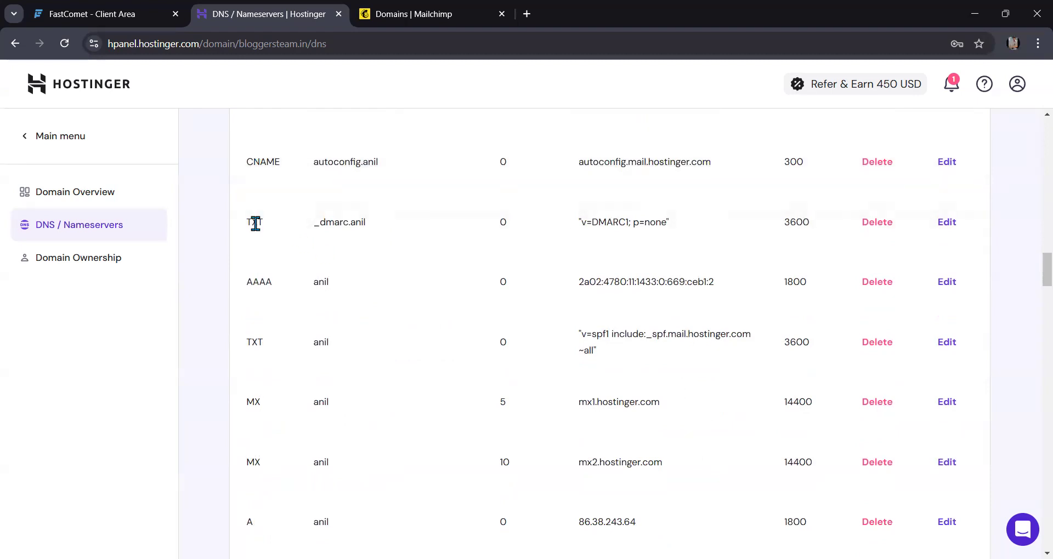
left_click_drag(265, 221, 247, 221)
scroll(247, 222, "up", 6)
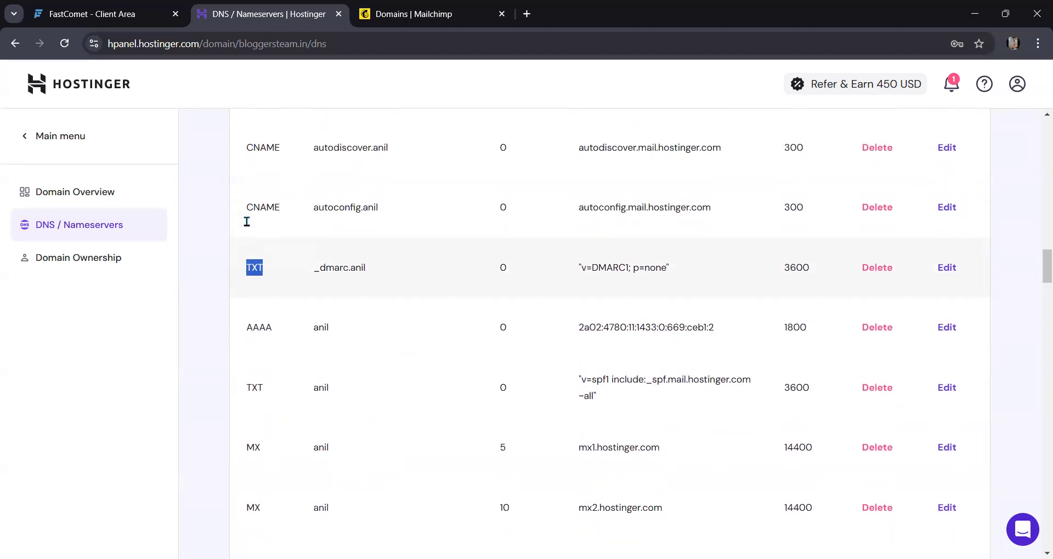
scroll(247, 222, "up", 1)
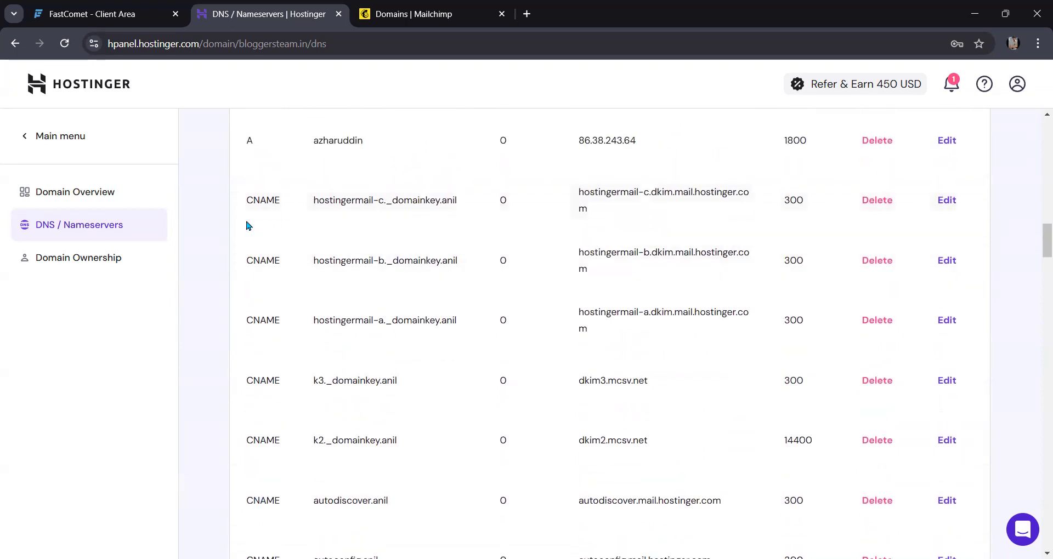
scroll(248, 224, "down", 1)
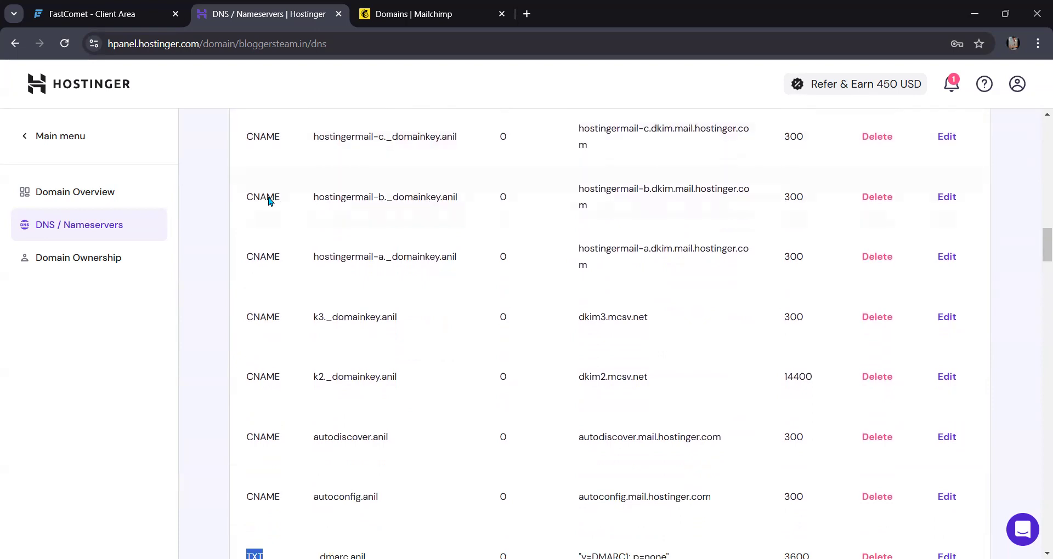
Compare Mailchimp's second CNAME and _dmarc TXT entries with the k3, k2 and _dmarc records listed in Hostinger.
left_click(378, 13)
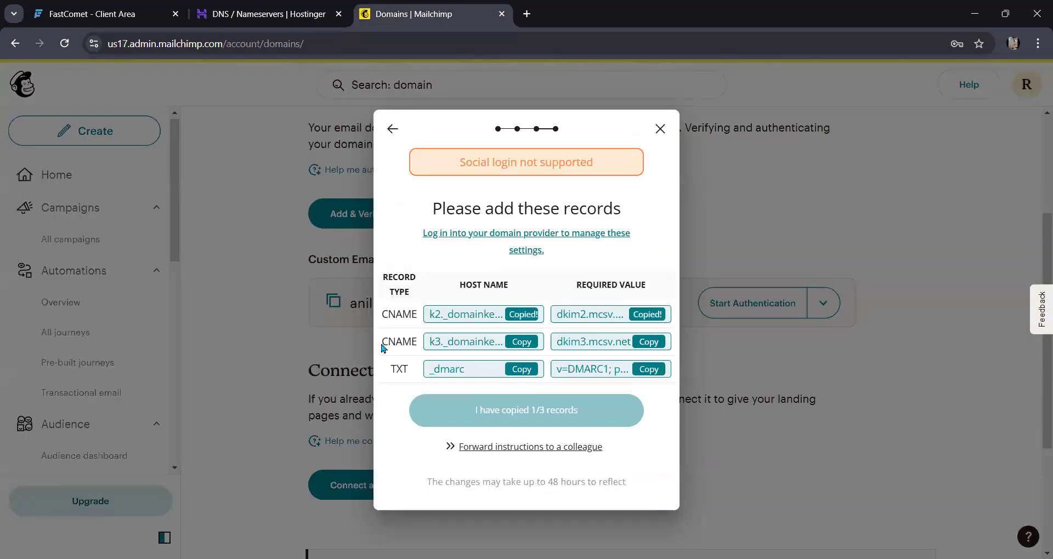
left_click_drag(384, 345, 420, 348)
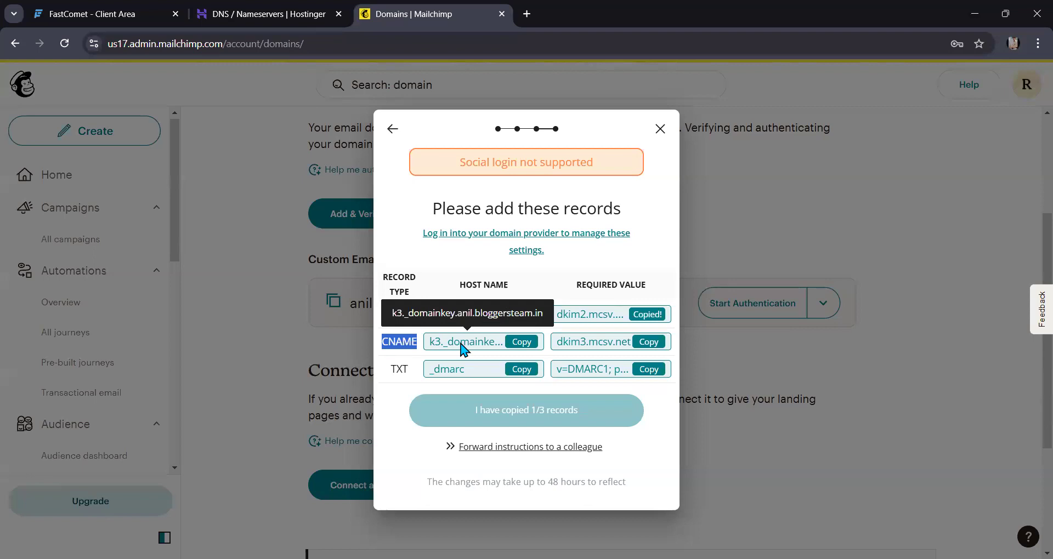
left_click(250, 11)
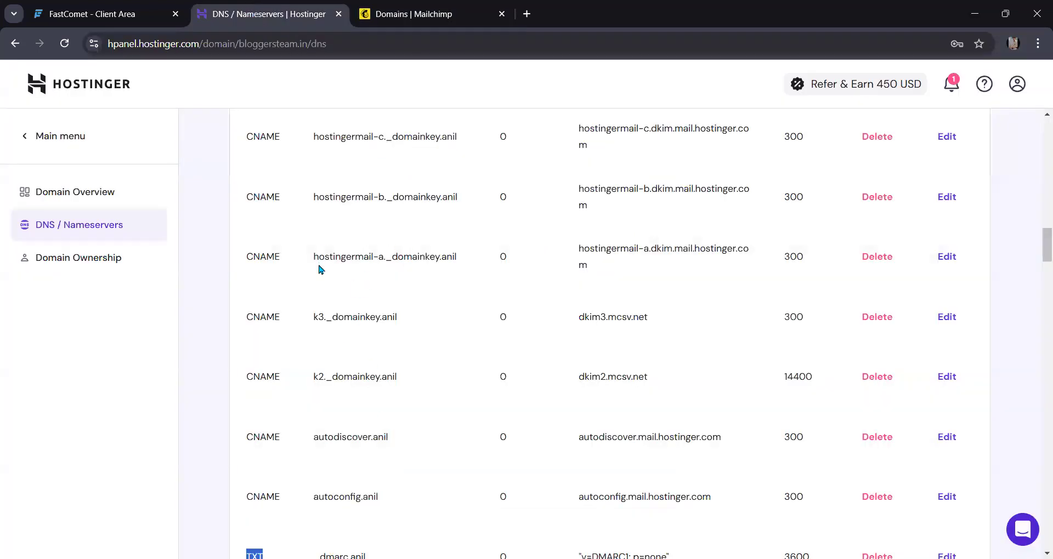
left_click_drag(246, 318, 394, 318)
left_click_drag(247, 376, 396, 377)
left_click_drag(246, 317, 408, 310)
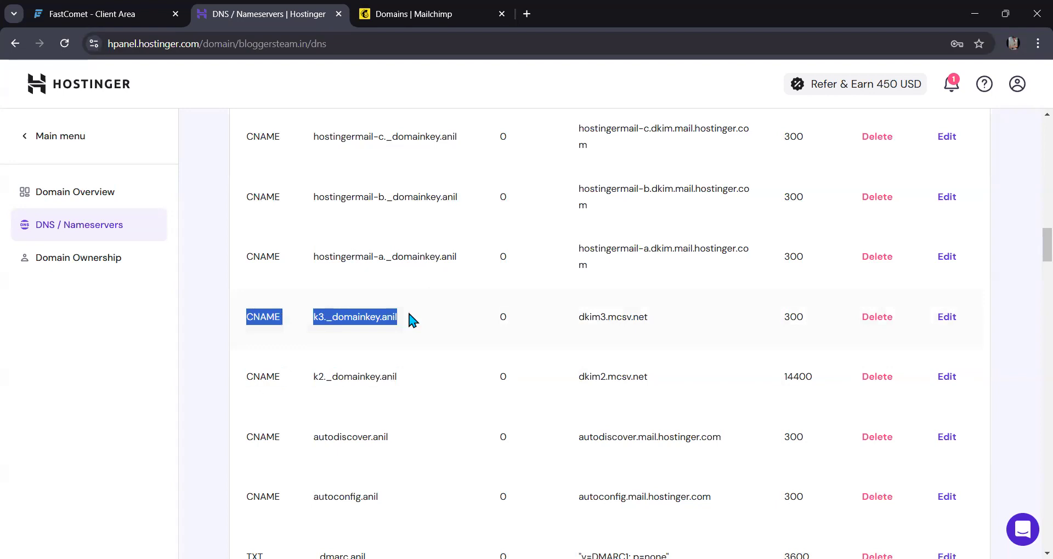
left_click(417, 17)
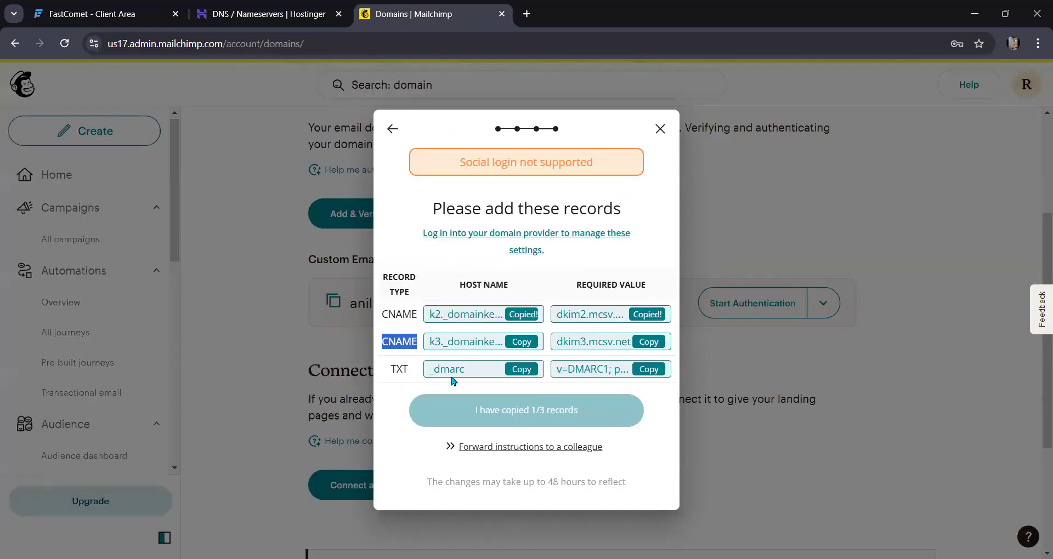
left_click(265, 14)
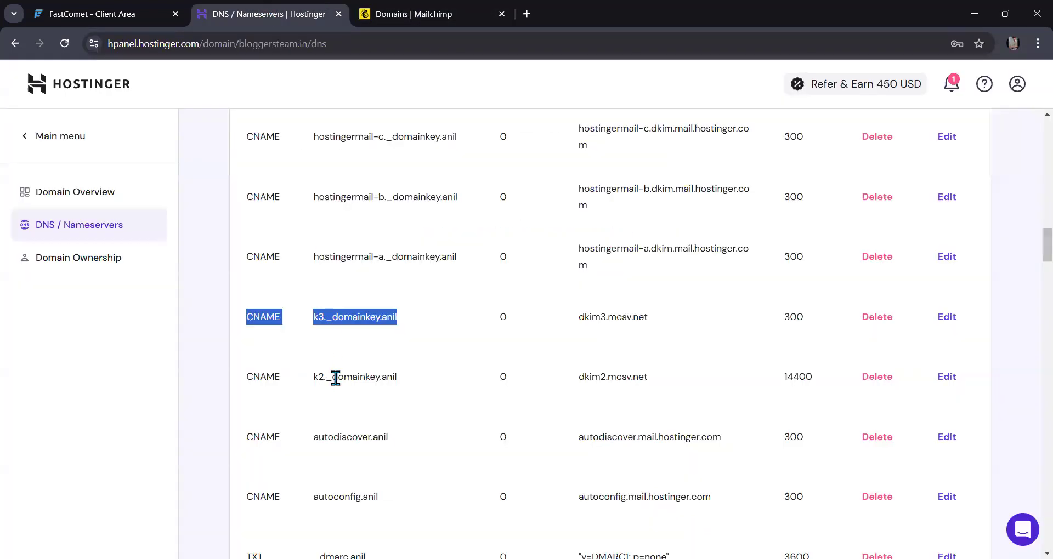
scroll(335, 378, "down", 5)
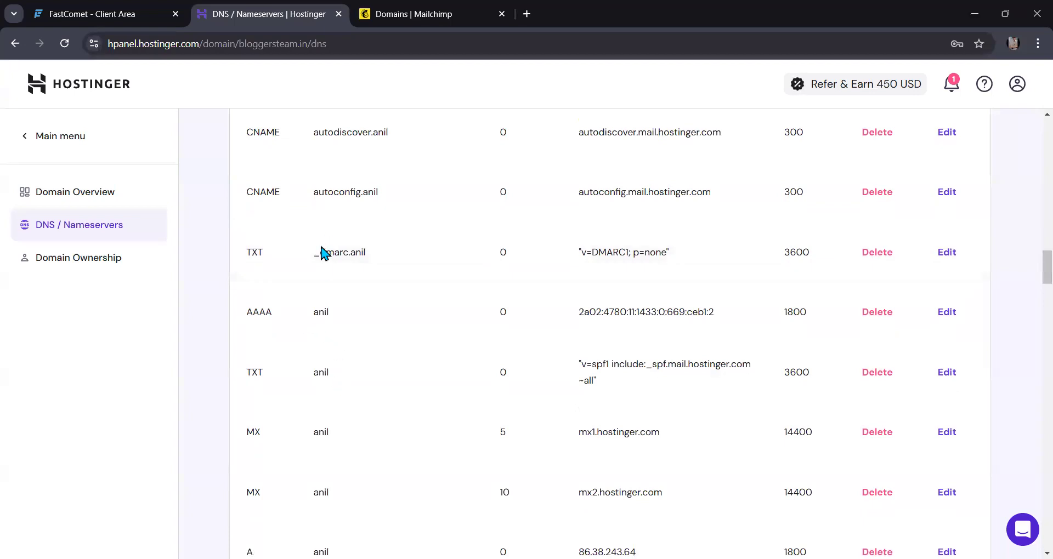
left_click_drag(312, 251, 380, 256)
left_click(242, 289)
Check the second record's type in Mailchimp and set the type of another new Hostinger DNS record to CNAME.
scroll(406, 292, "up", 20)
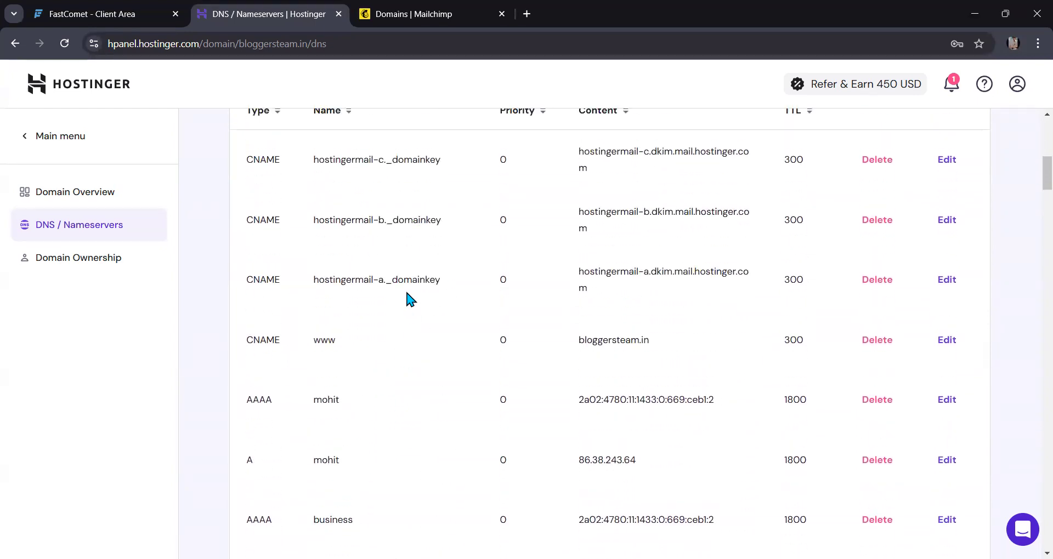
scroll(407, 293, "down", 4)
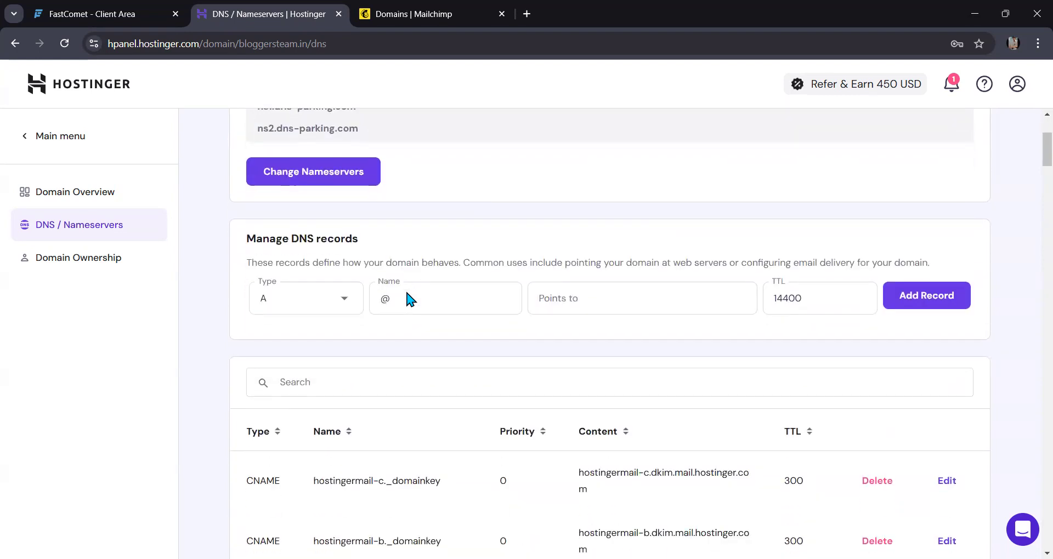
left_click(305, 246)
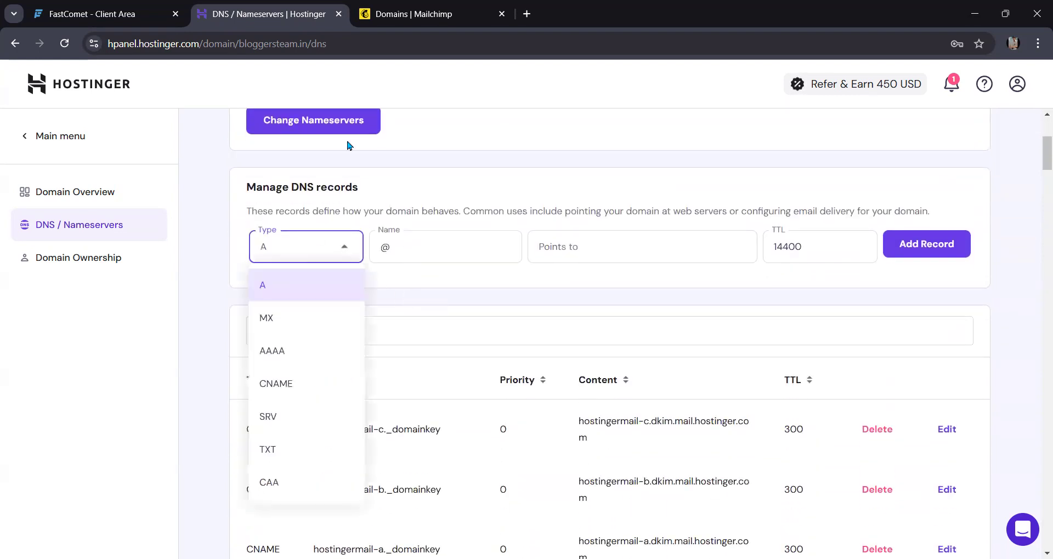
left_click(416, 14)
left_click_drag(386, 343, 419, 345)
left_click(280, 14)
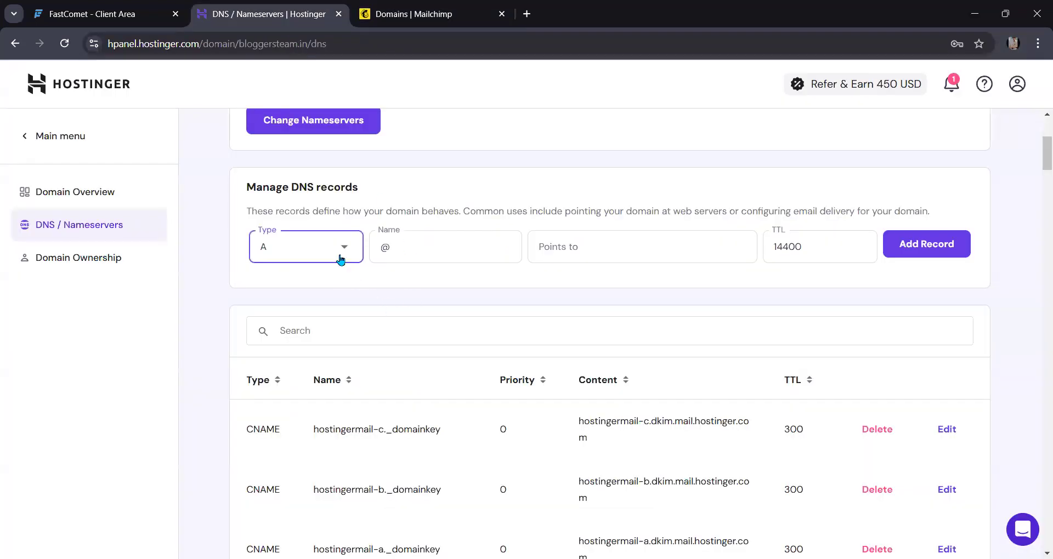
left_click(340, 255)
left_click(305, 385)
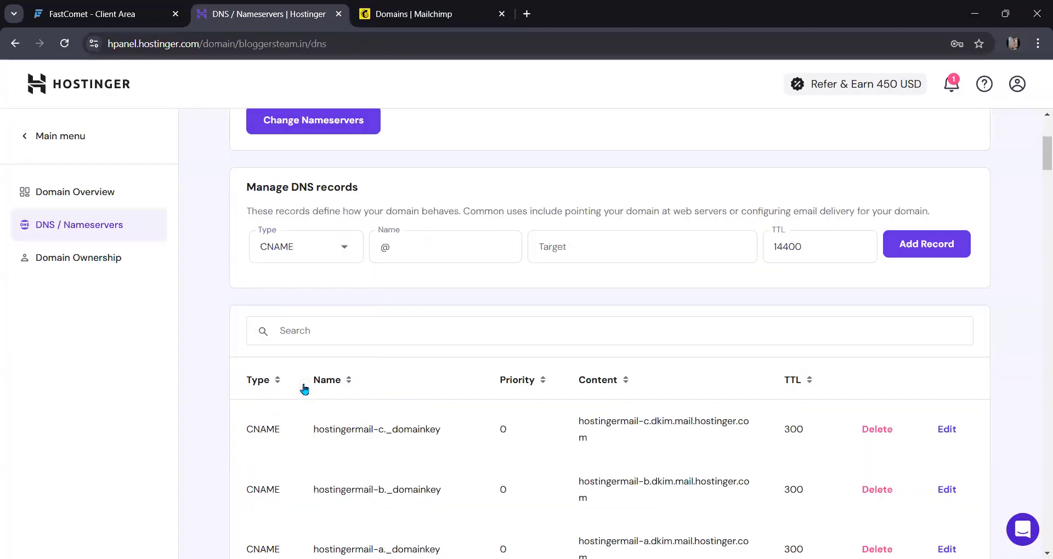
Copy the host name k3._domainkey.anil.bloggersteam.in from Mailchimp and enter it as the second CNAME record's name in Hostinger.
left_click(413, 249)
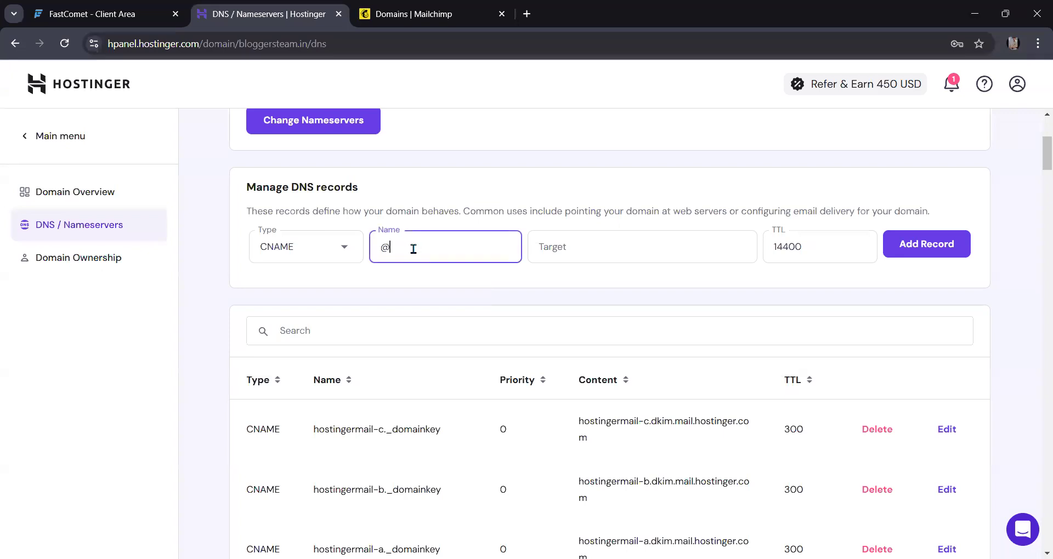
left_click(427, 12)
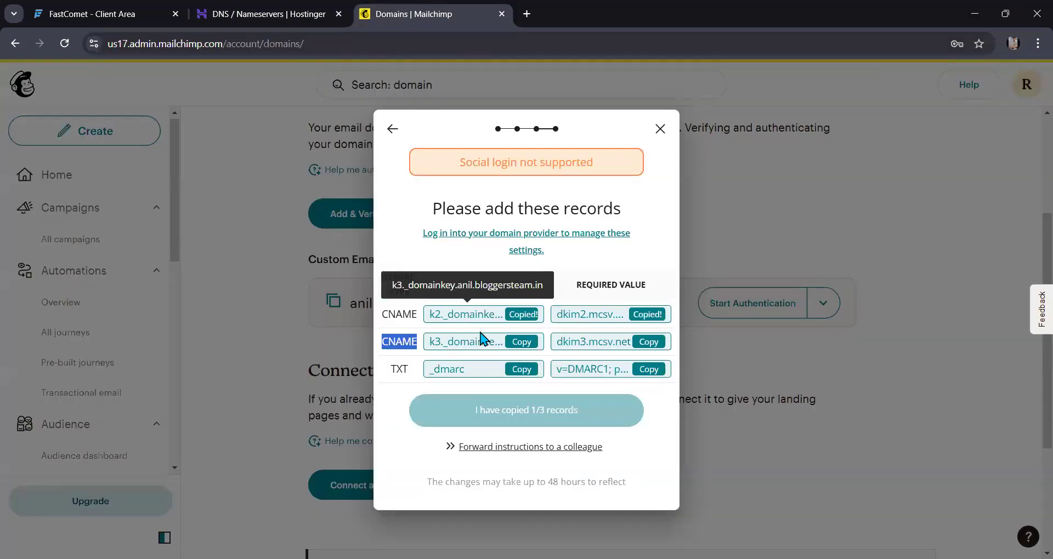
left_click(526, 342)
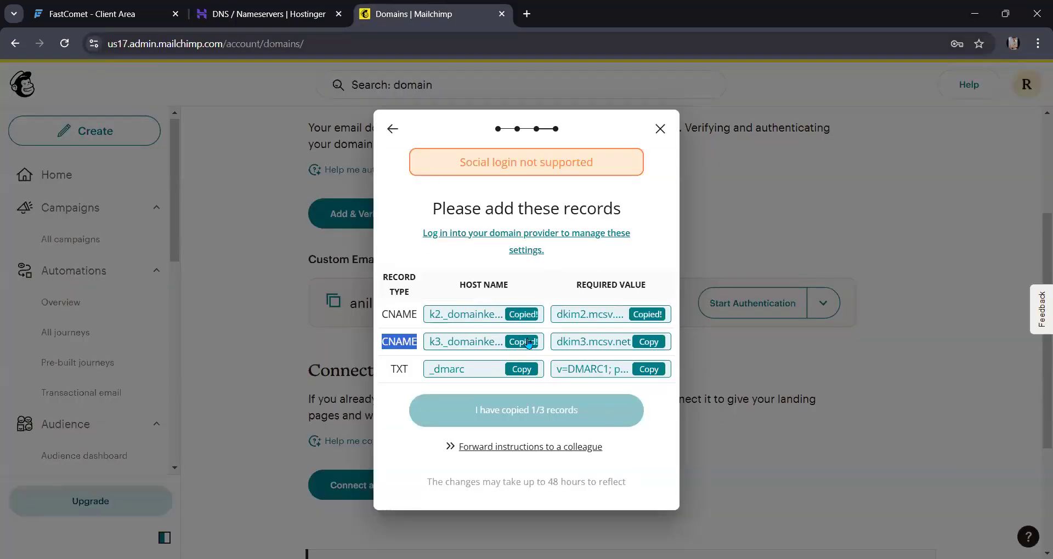
left_click(269, 14)
key("ctrl+a")
key("ctrl+v")
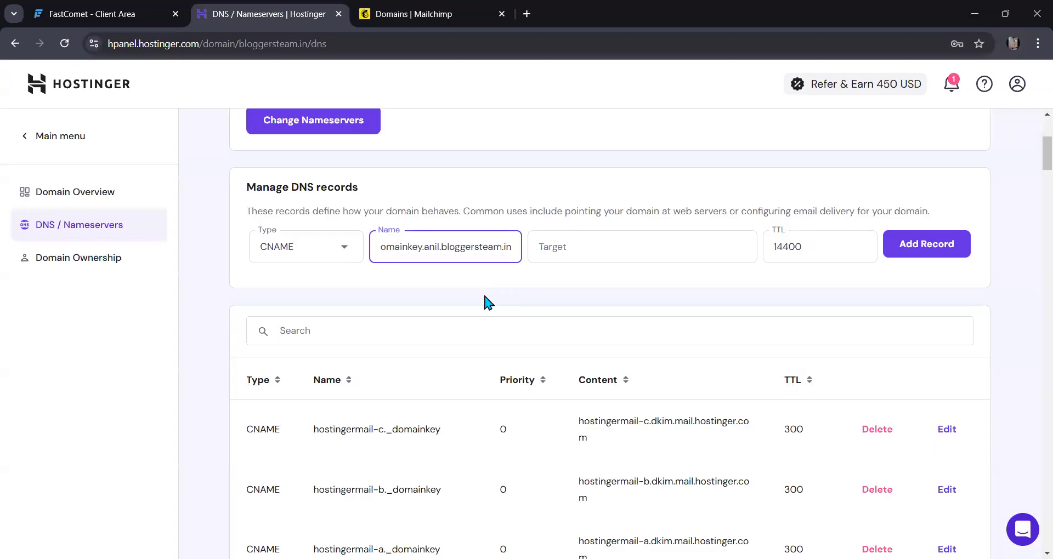
Copy the k3 record's required value from Mailchimp and enter dkim3.mcsv.net as the CNAME record's target in Hostinger.
left_click(450, 16)
left_click(647, 343)
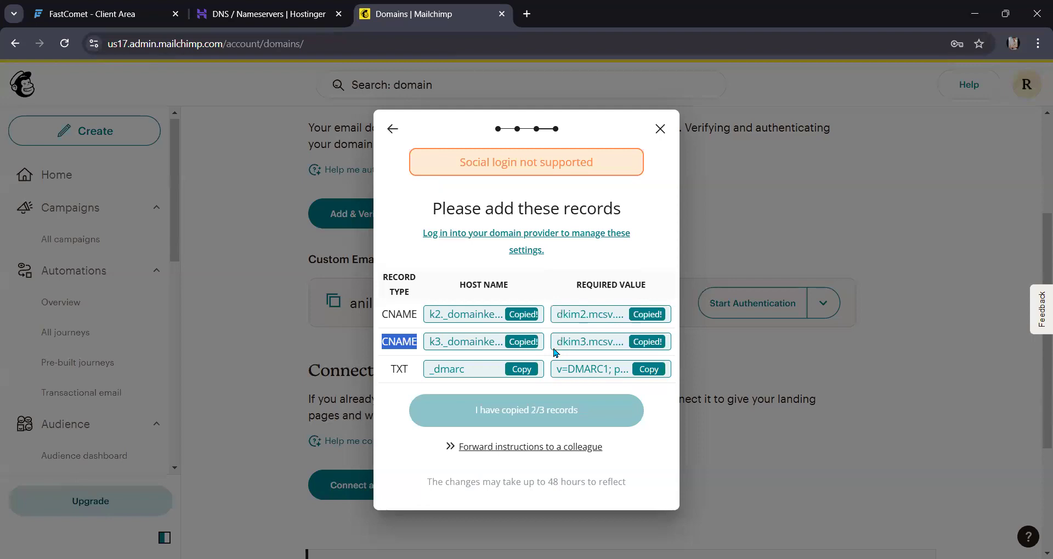
left_click(269, 14)
left_click(595, 249)
key("ctrl+v")
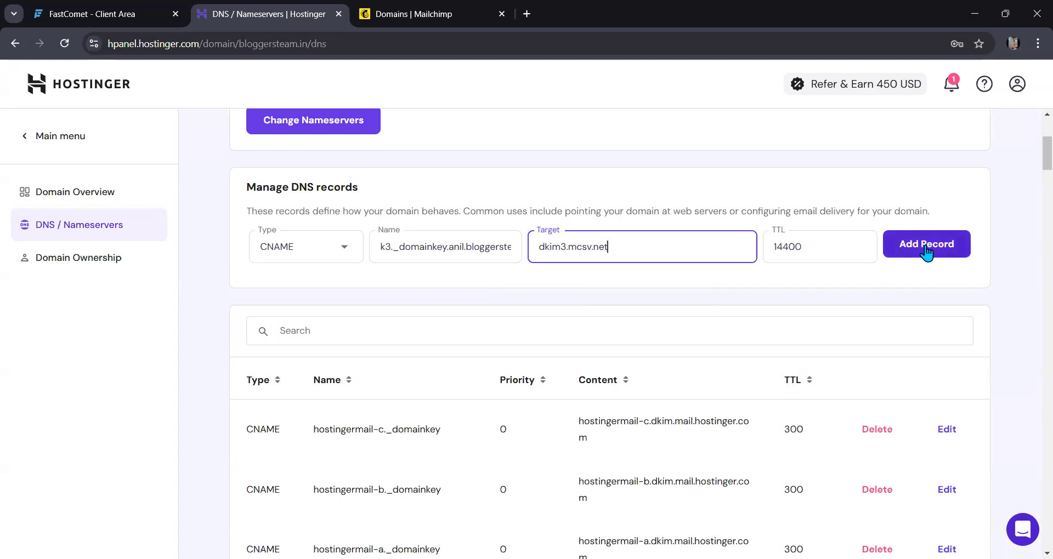
Clear the target of the unsaved k3 CNAME record in Hostinger.
key("ctrl+a")
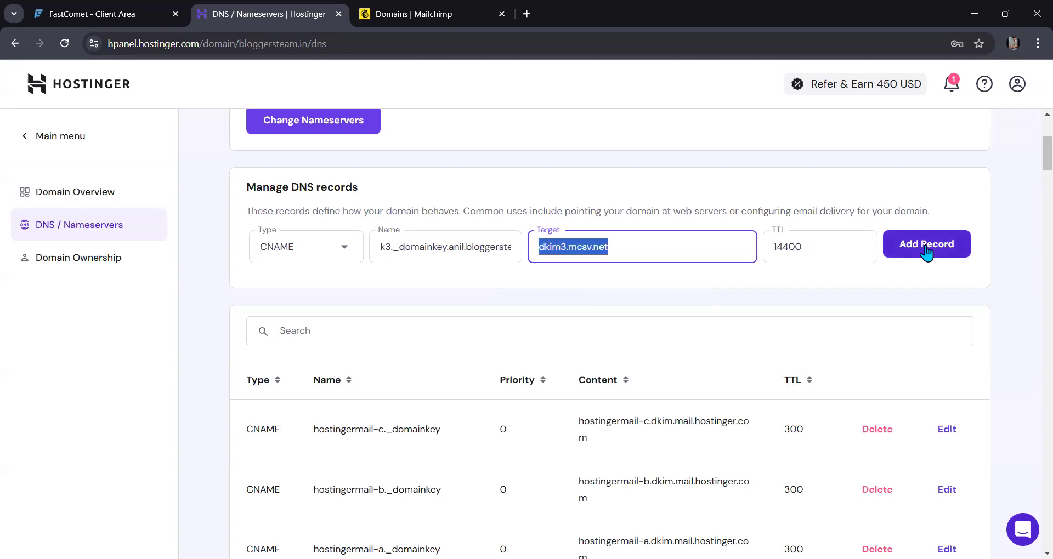
key("BackSpace")
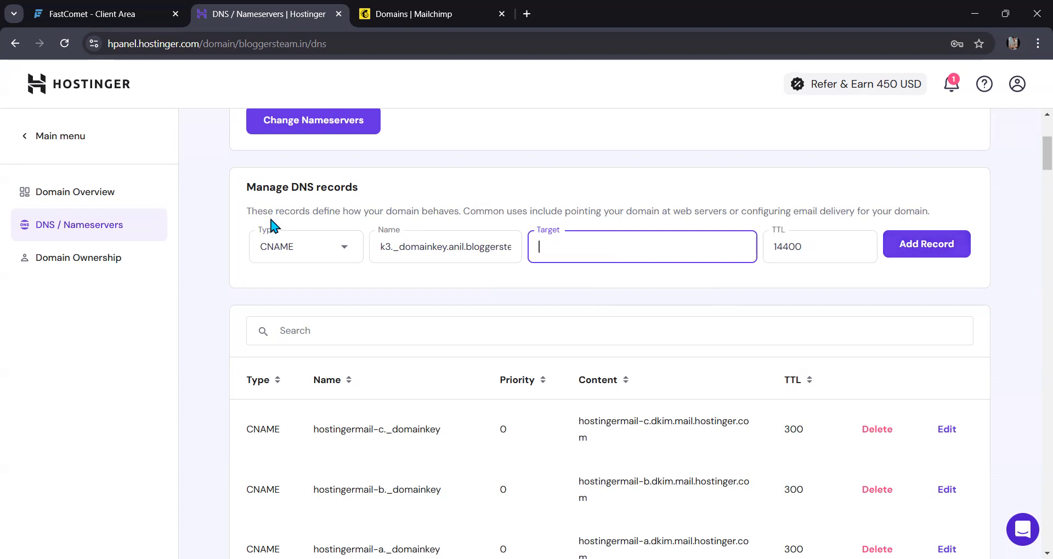
scroll(269, 215, "up", 4)
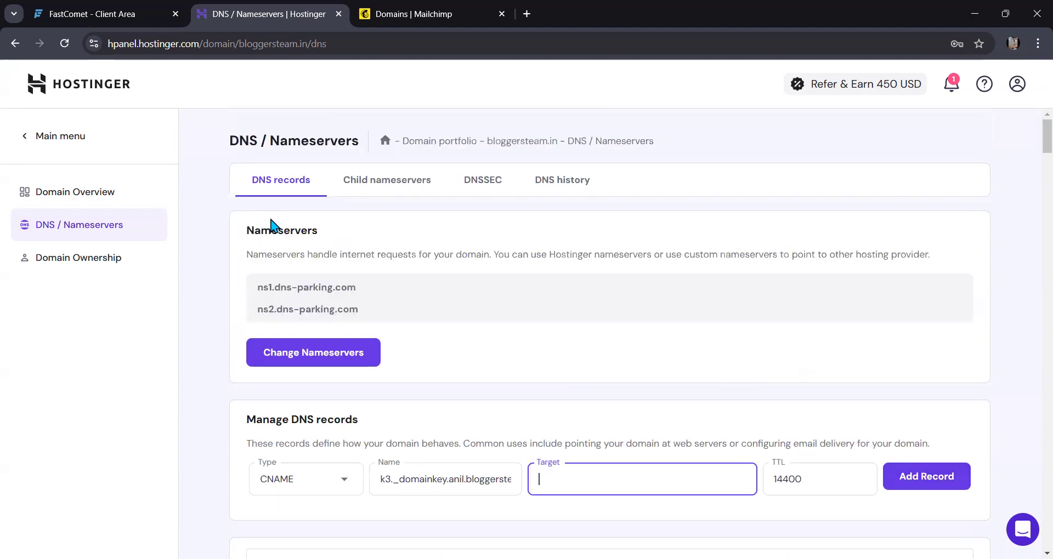
Check the k3 host name in Mailchimp, then look through Hostinger's DNS record list for the matching k3, k2 and _dmarc entries.
left_click(421, 12)
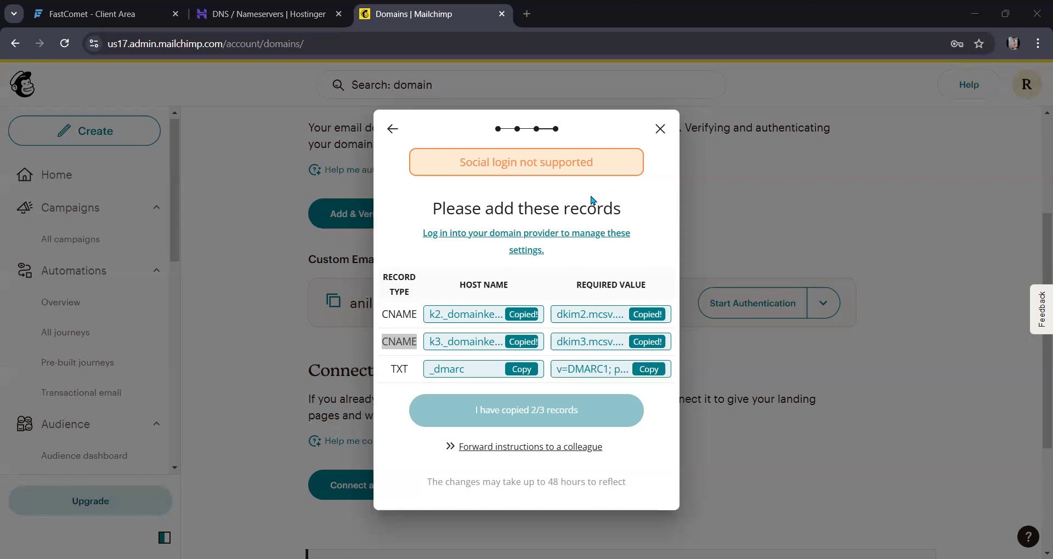
left_click(643, 214)
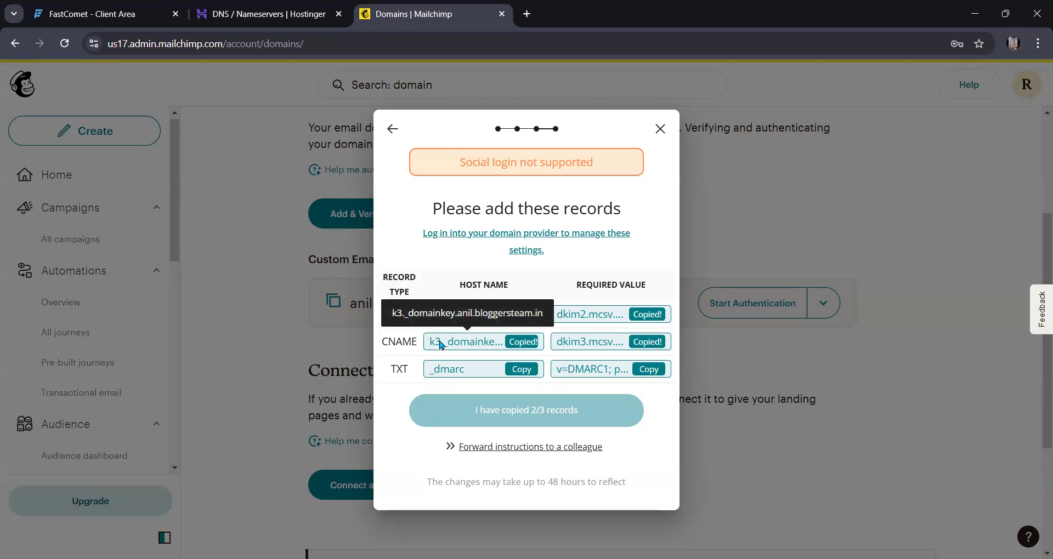
left_click(277, 14)
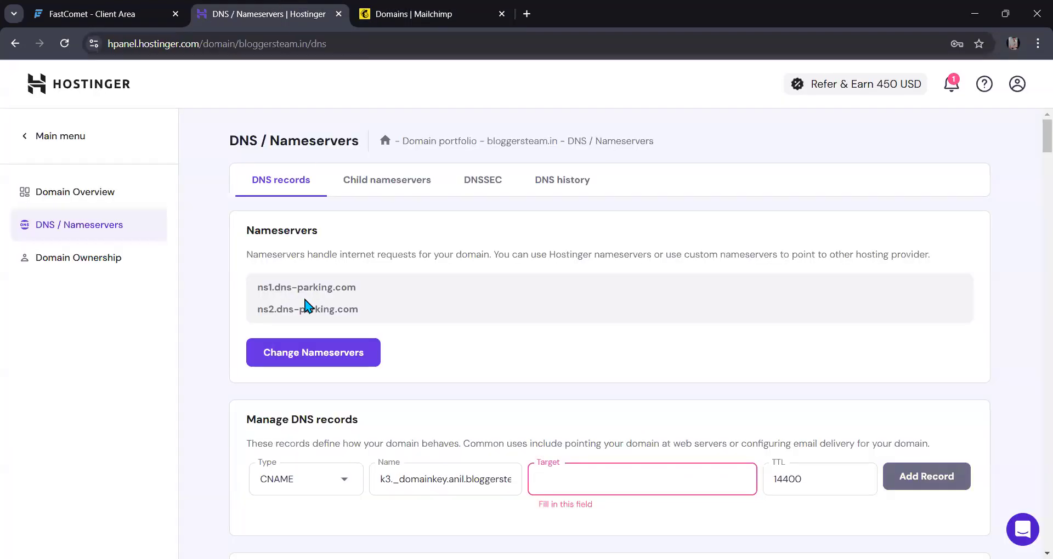
scroll(306, 300, "down", 5)
scroll(305, 300, "down", 6)
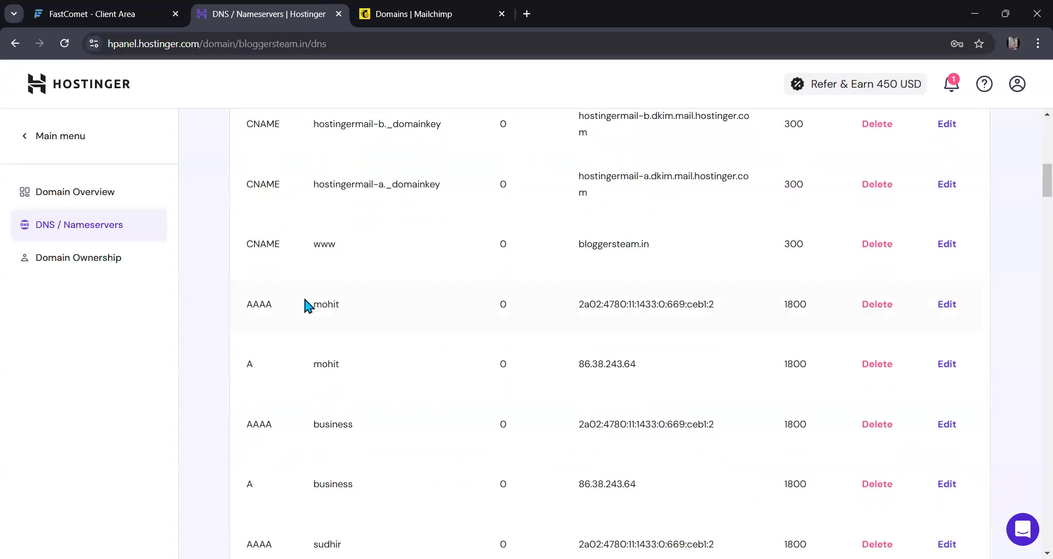
scroll(305, 301, "down", 15)
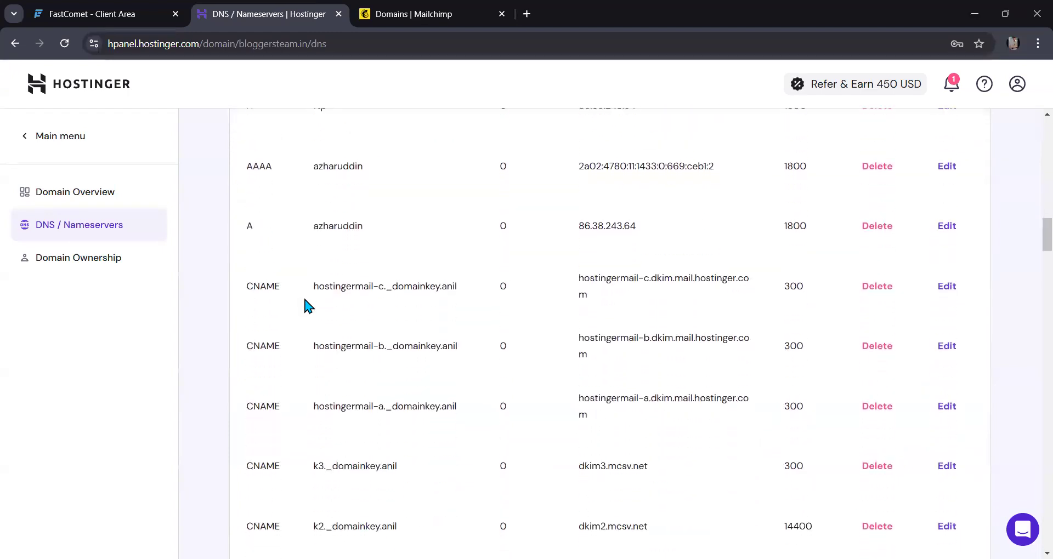
scroll(305, 301, "down", 11)
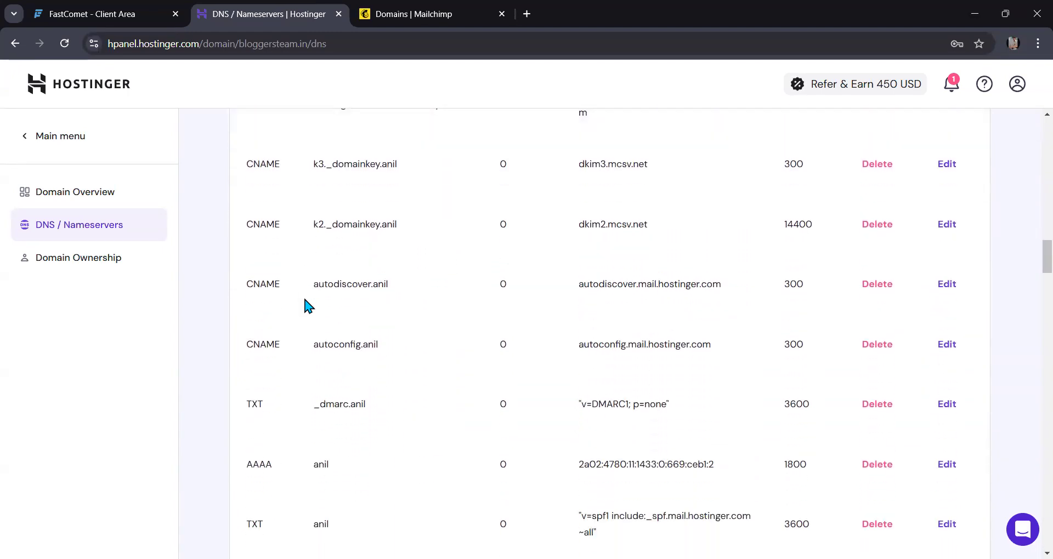
scroll(305, 300, "down", 15)
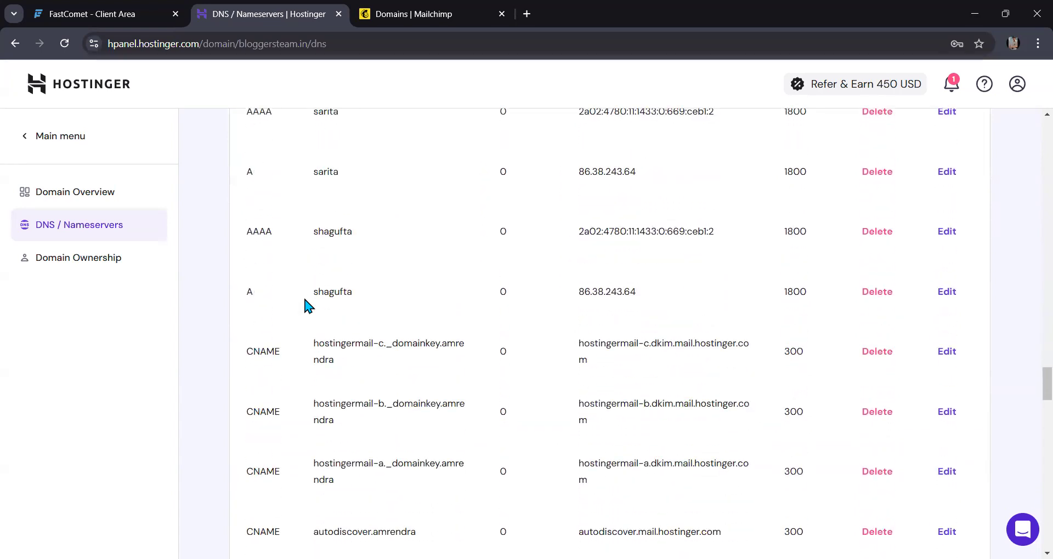
scroll(305, 299, "down", 15)
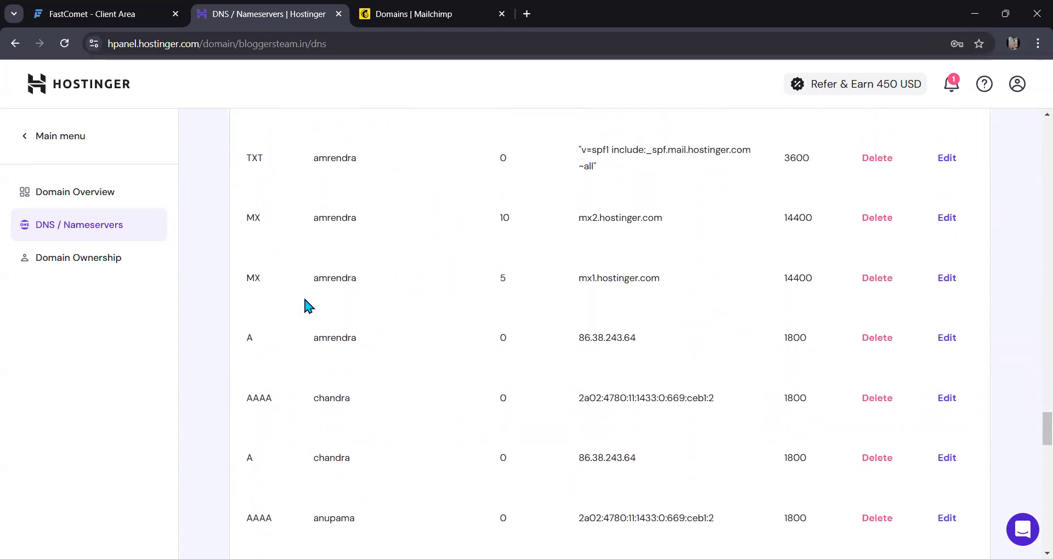
scroll(305, 299, "down", 12)
Review the existing k3._domainkey.anil, k2._domainkey.anil and _dmarc.anil records again in Hostinger's DNS list.
scroll(304, 300, "up", 20)
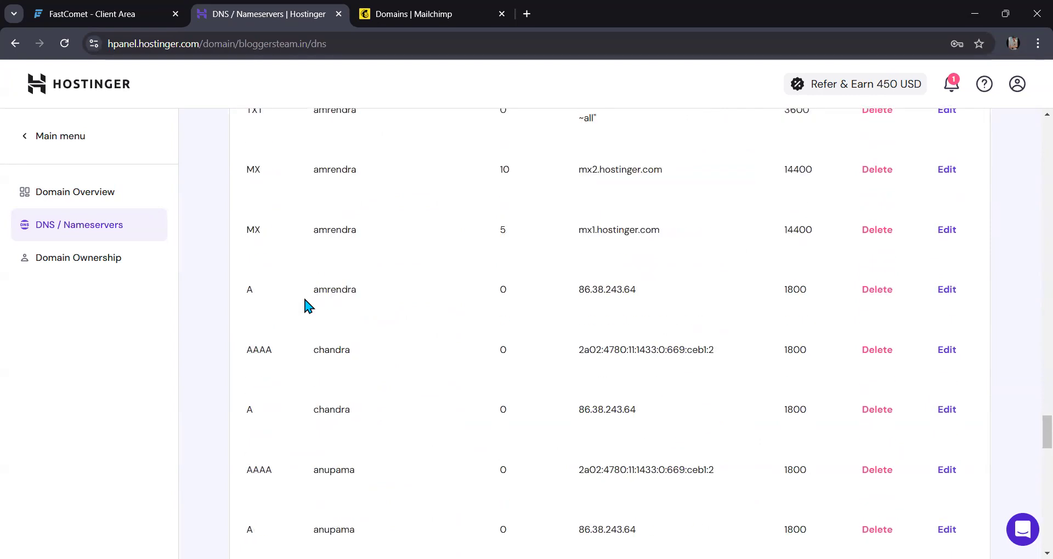
scroll(307, 304, "up", 20)
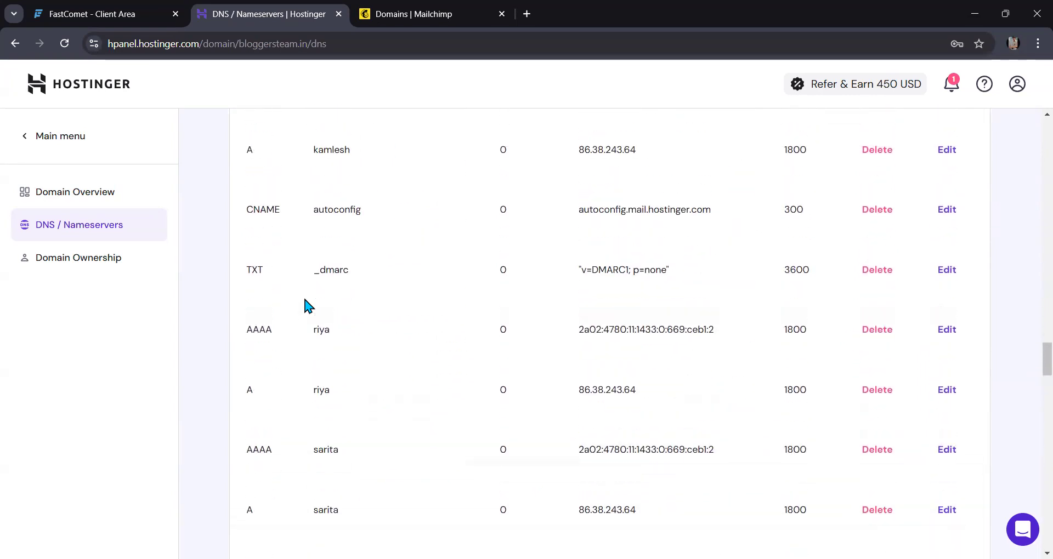
scroll(305, 305, "up", 10)
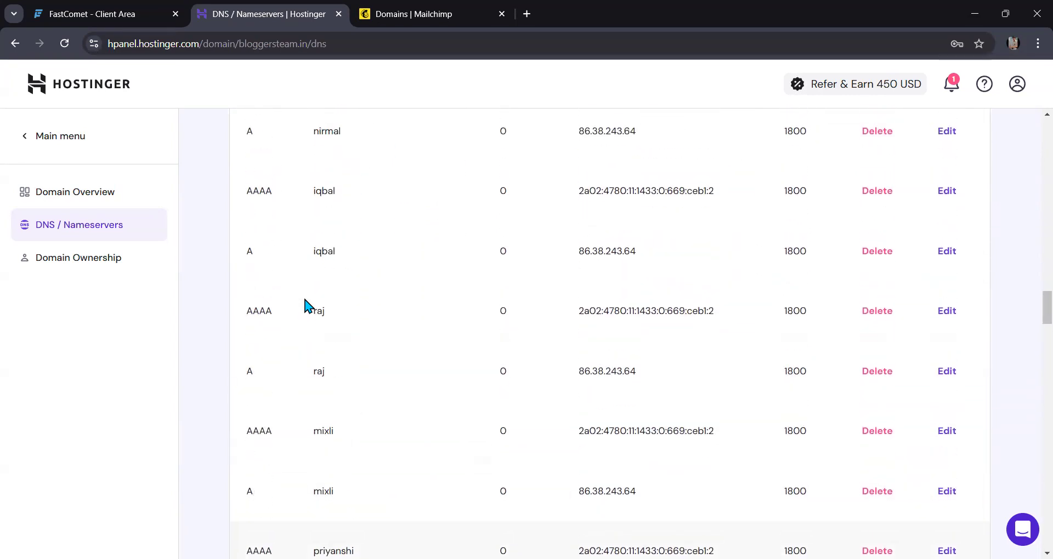
scroll(305, 306, "up", 10)
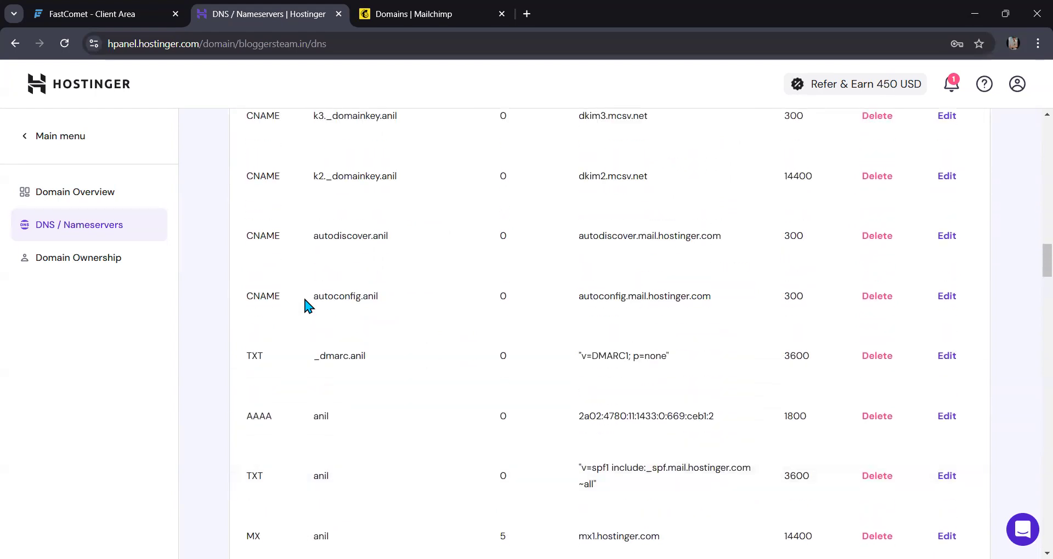
scroll(306, 304, "up", 3)
scroll(306, 305, "down", 1)
scroll(305, 305, "up", 1)
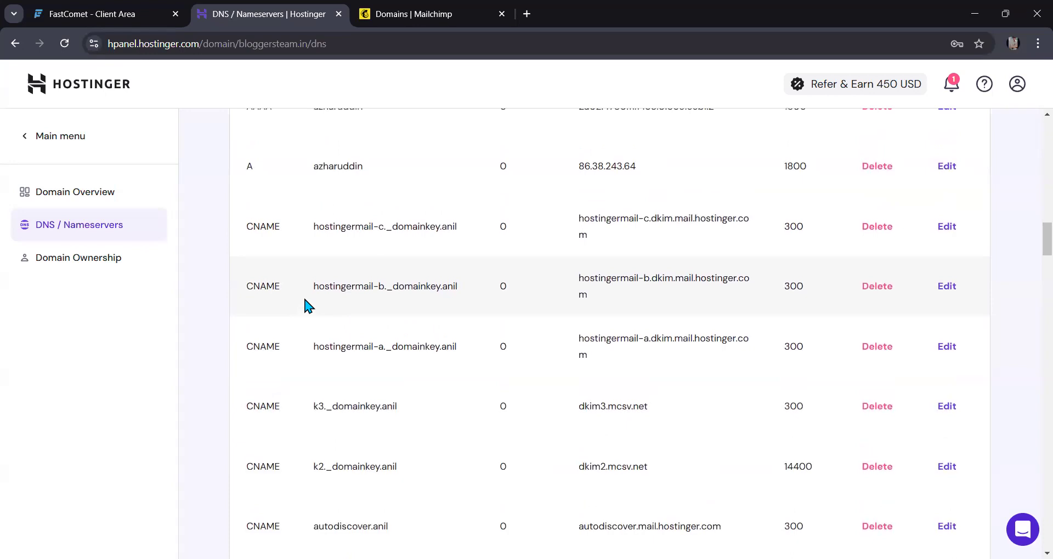
scroll(305, 306, "up", 15)
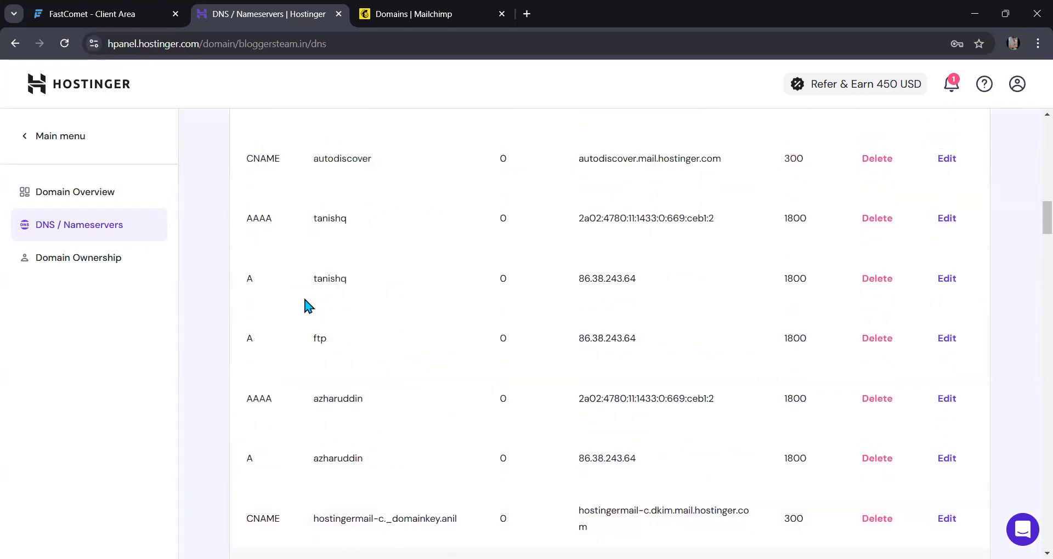
scroll(305, 301, "up", 2)
scroll(305, 301, "down", 2)
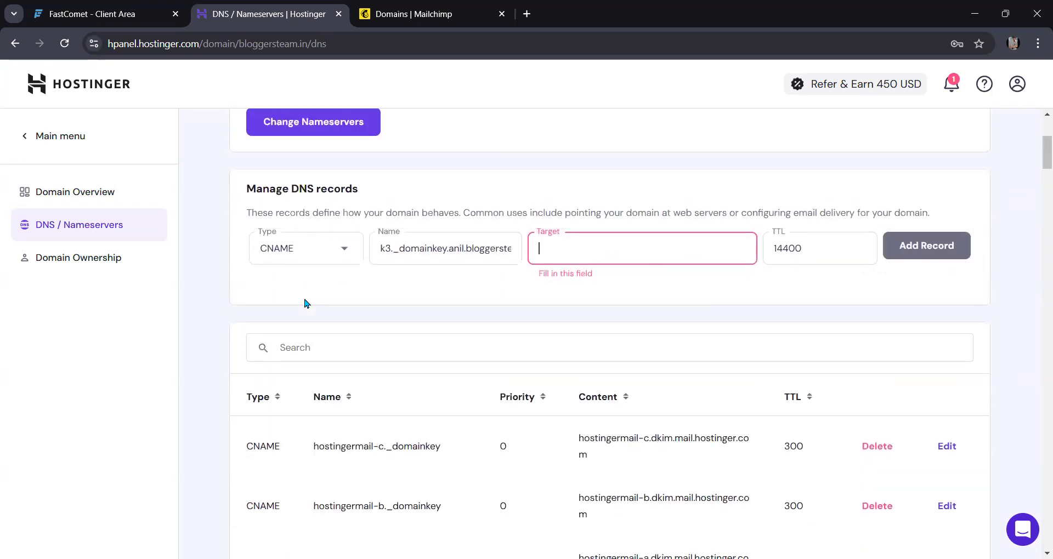
scroll(305, 303, "up", 1)
scroll(305, 303, "down", 6)
scroll(306, 302, "down", 4)
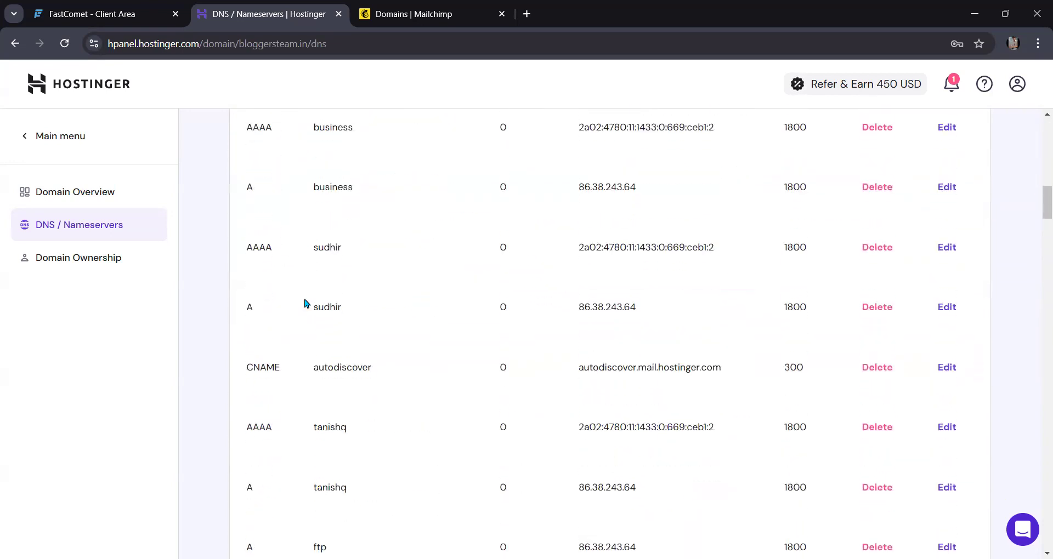
Switch to Mailchimp and exit the list of records required for the domain.
left_click(457, 9)
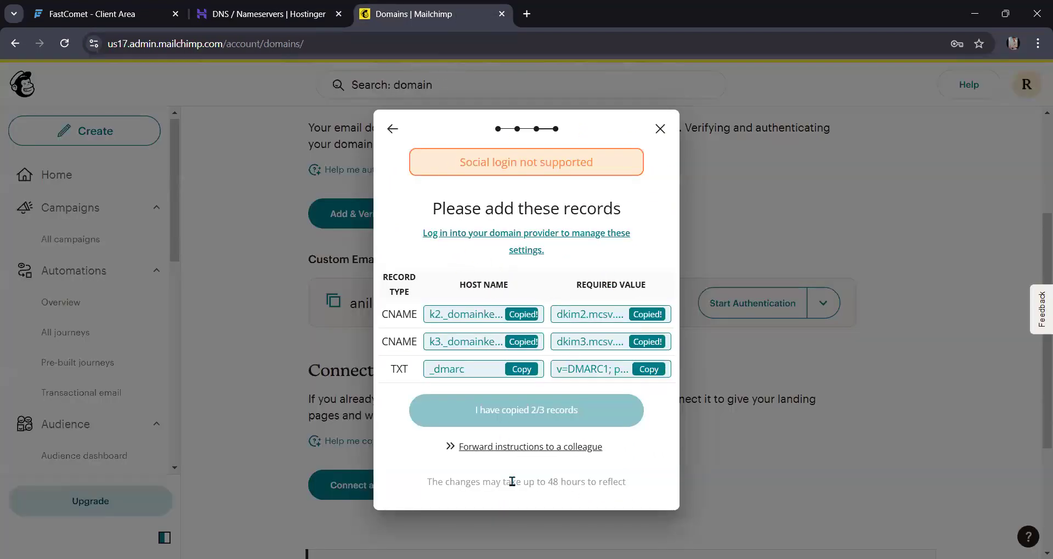
left_click(391, 130)
left_click(659, 119)
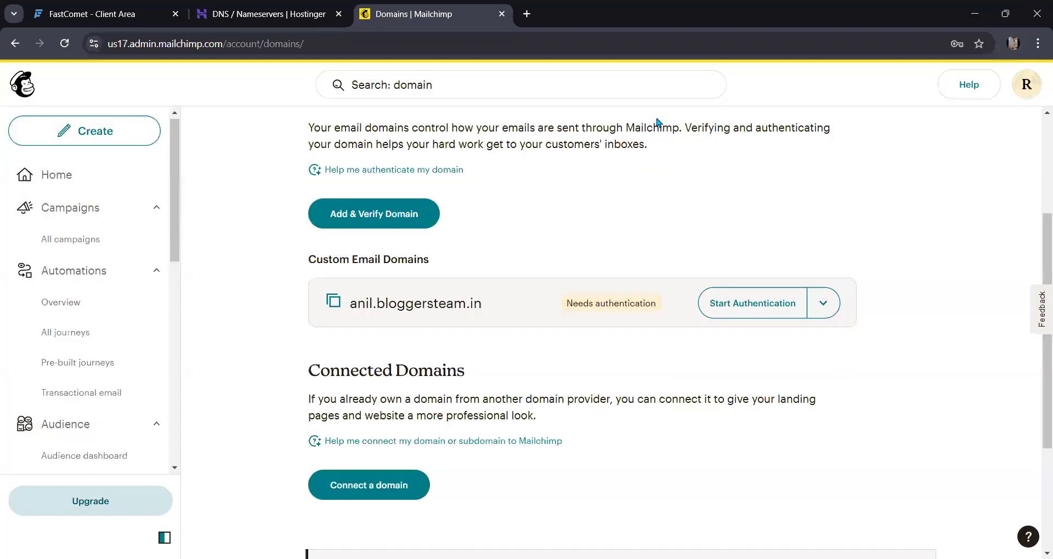
Start authentication for anil.bloggersteam.in in Mailchimp and dismiss the Entri setup dialog.
scroll(475, 317, "down", 1)
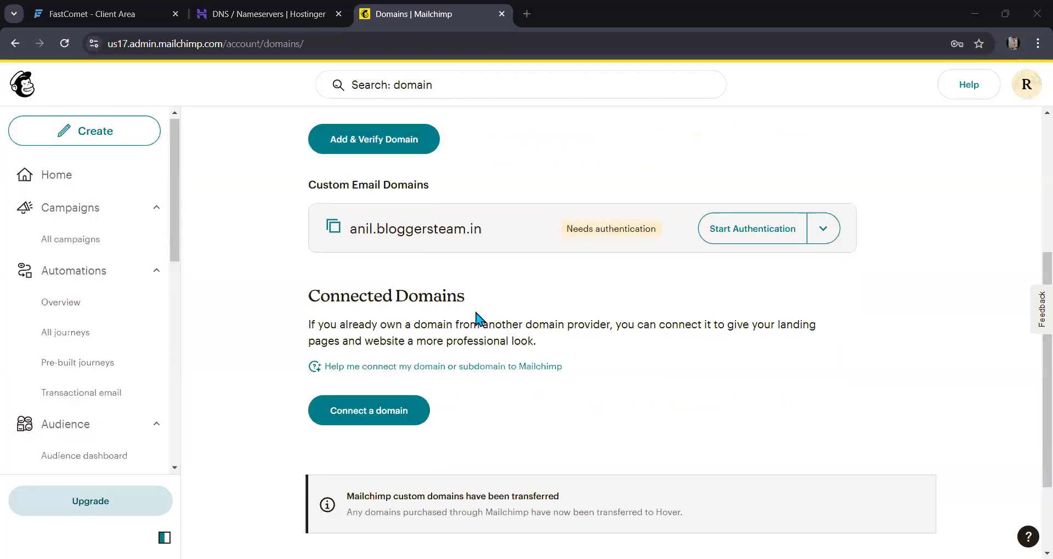
left_click(799, 233)
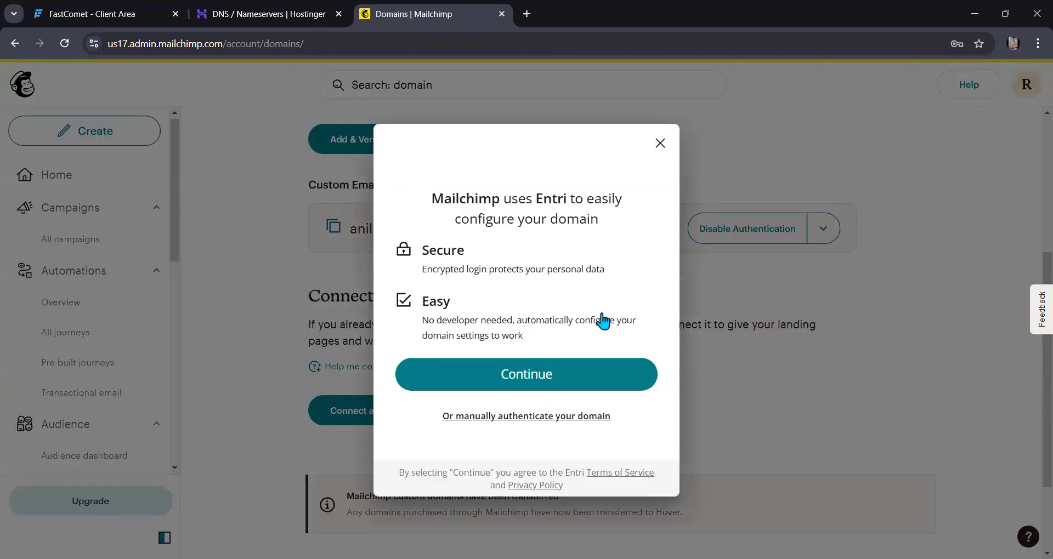
left_click(660, 145)
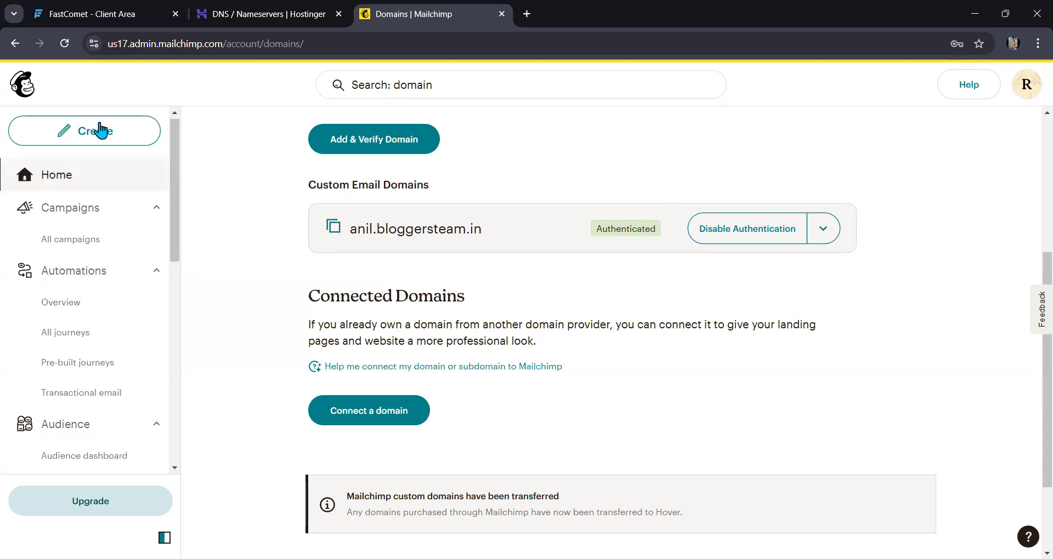
Reload Mailchimp's Domains page and check the authentication status of anil.bloggersteam.in.
left_click(64, 43)
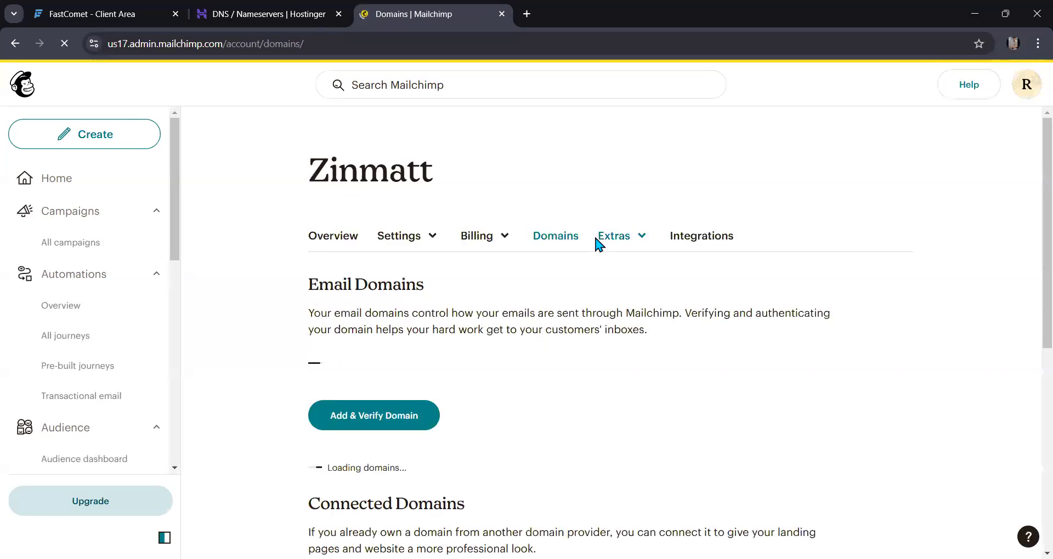
scroll(543, 328, "down", 3)
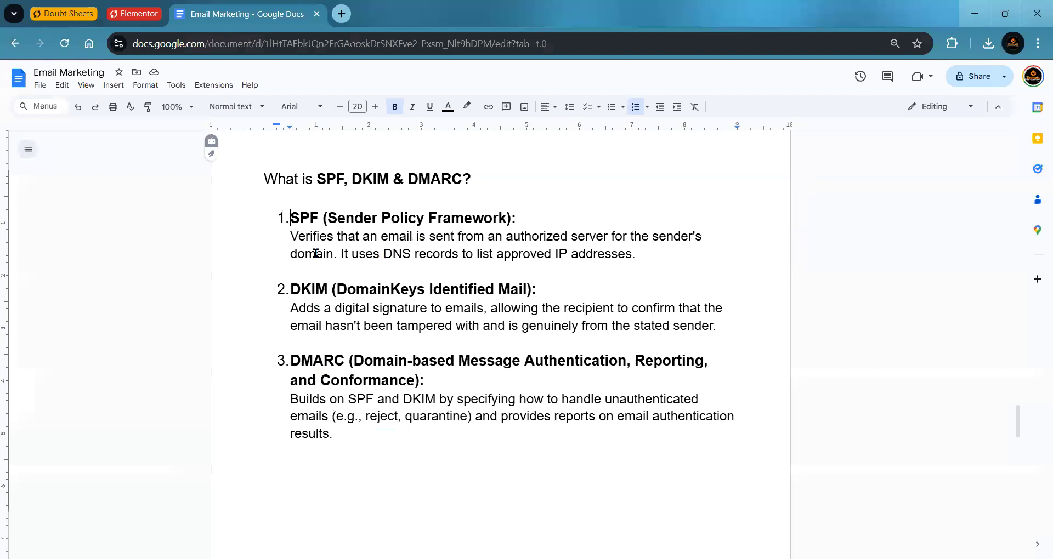
Examine the headings on how to configure and why to set up SPF, DKIM & DMARC in the Email Marketing document.
scroll(330, 249, "down", 7)
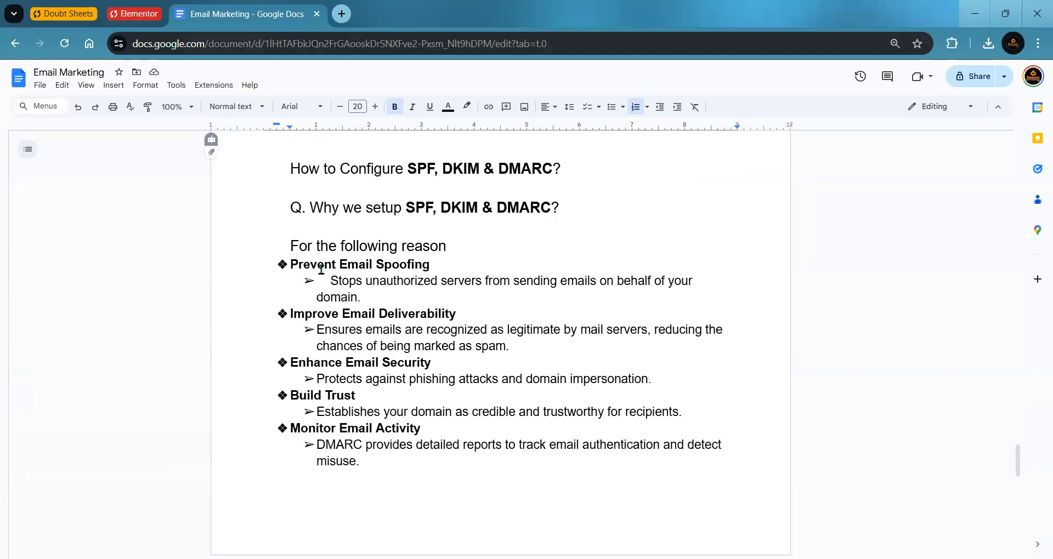
left_click_drag(288, 168, 566, 170)
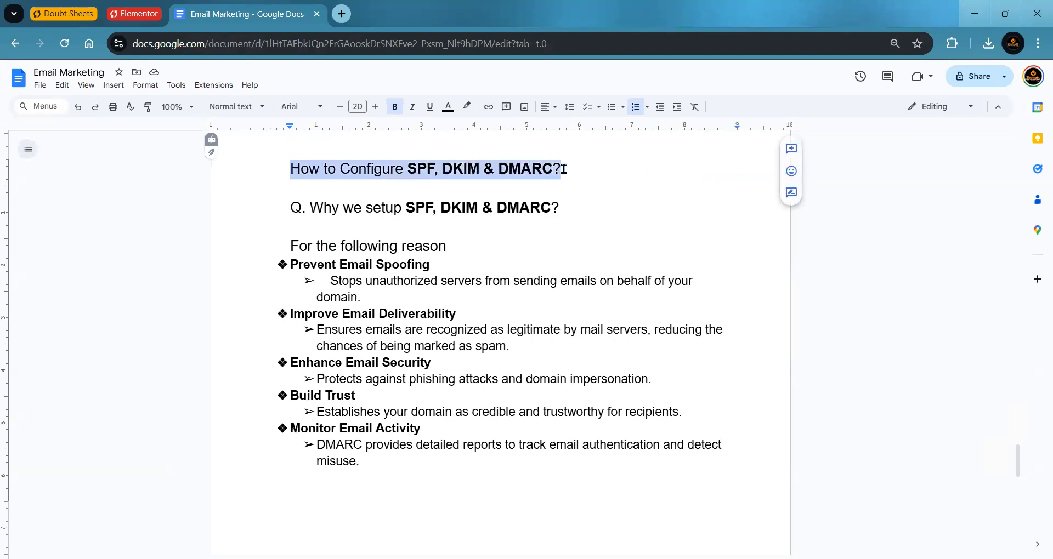
double_click(576, 171)
left_click_drag(310, 208, 563, 207)
left_click(564, 208)
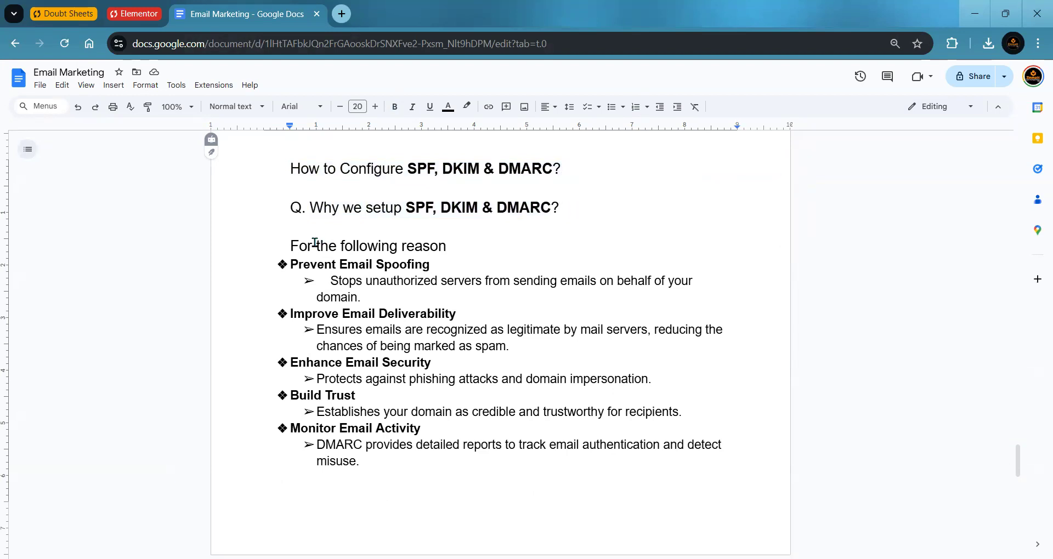
Read the start of the reasons list for setting up SPF, DKIM & DMARC, highlighting the Prevent Email Spoofing point.
left_click_drag(292, 246, 452, 247)
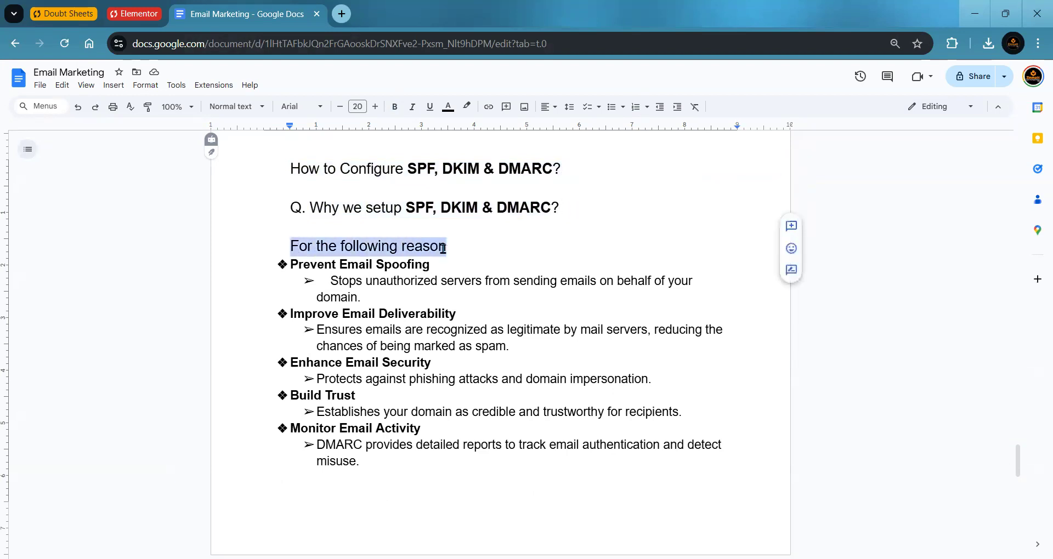
left_click(473, 249)
double_click(479, 248)
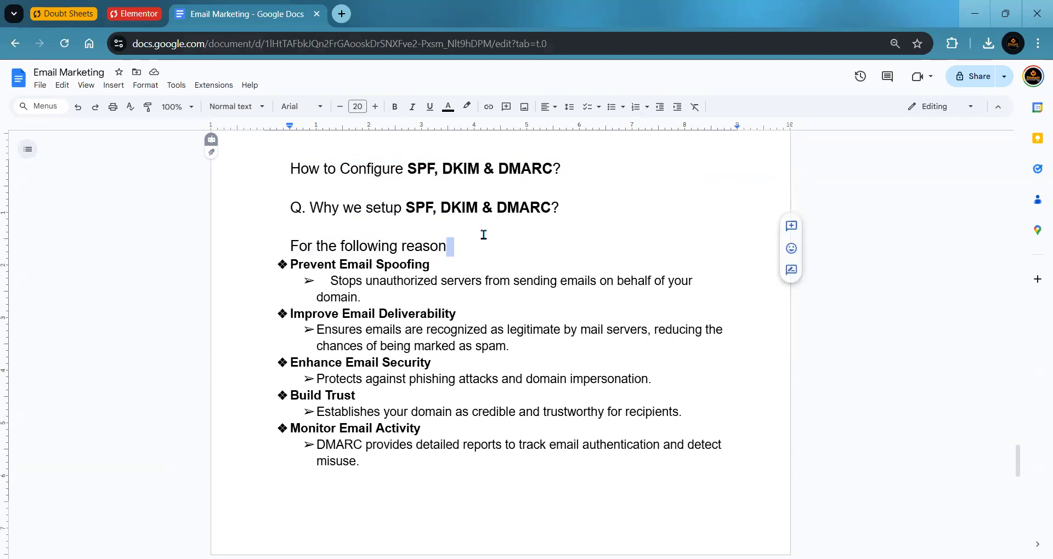
scroll(484, 235, "down", 1)
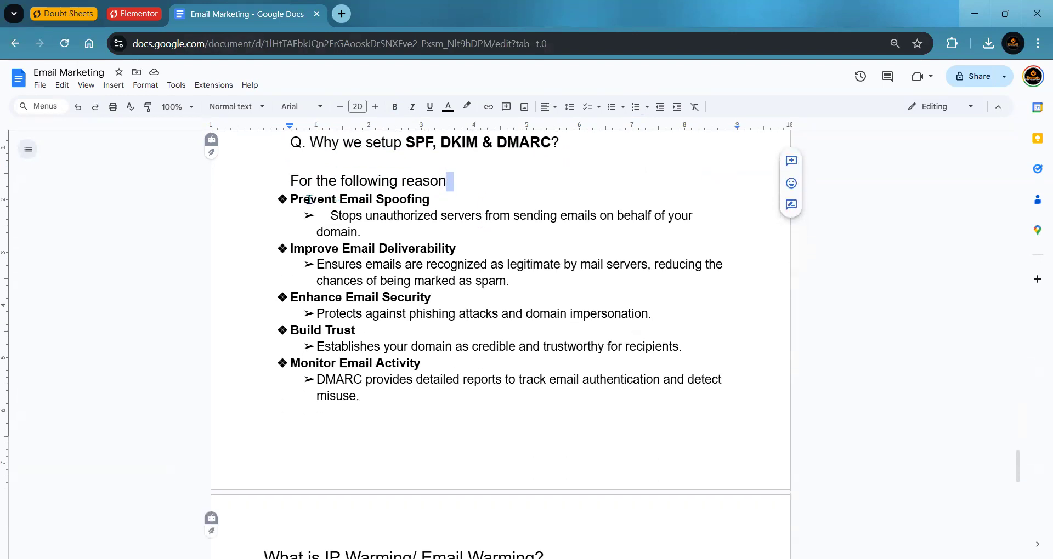
left_click_drag(290, 199, 438, 199)
left_click(437, 199)
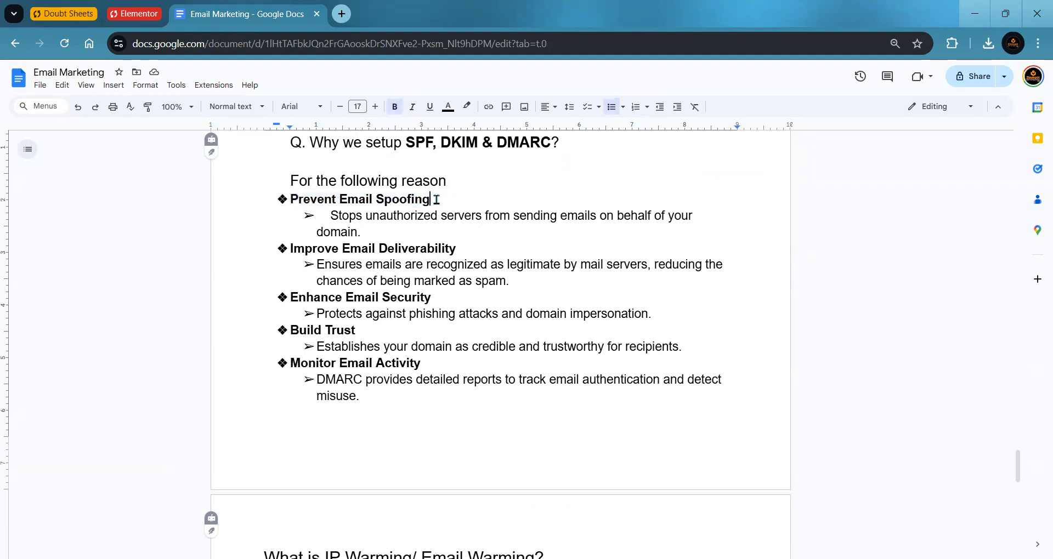
Read the Prevent Email Spoofing explanation, highlighting its sentence and the SPF, DKIM & DMARC terms in the question above.
left_click_drag(330, 215, 492, 230)
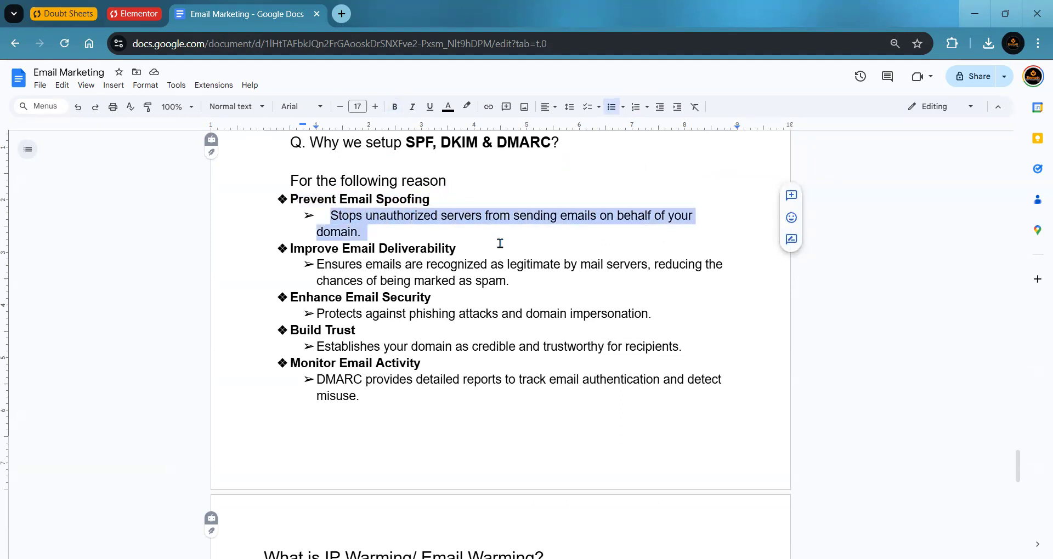
left_click(508, 235)
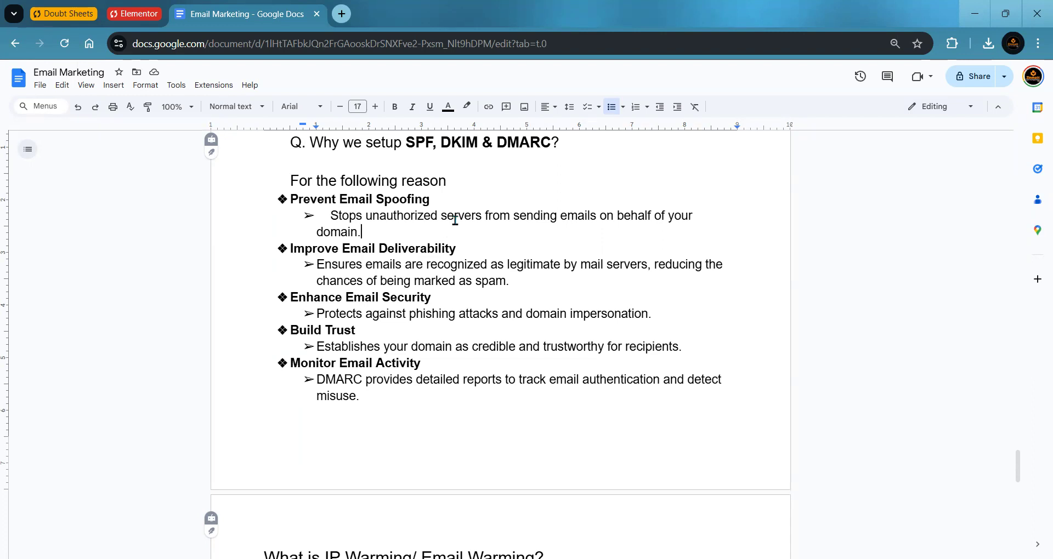
left_click_drag(405, 142, 549, 141)
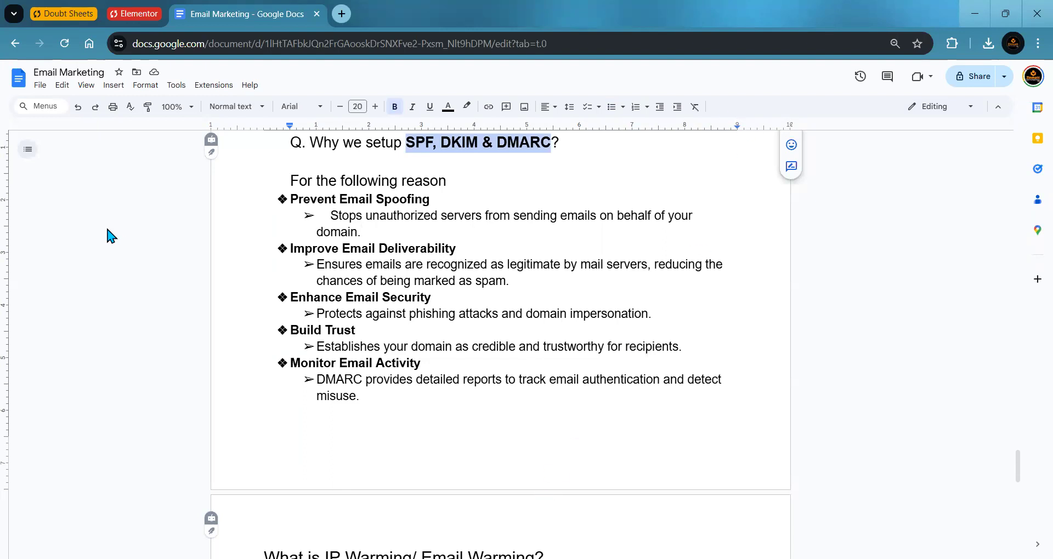
Handwrite a first case beside the document: "Domain name" branching to "Mailchimp" and "Authenticate", marked with a circled 1.
mouse_move(47, 342)
left_mouse_down()
mouse_move(109, 354)
mouse_move(114, 343)
mouse_move(174, 331)
left_mouse_up()
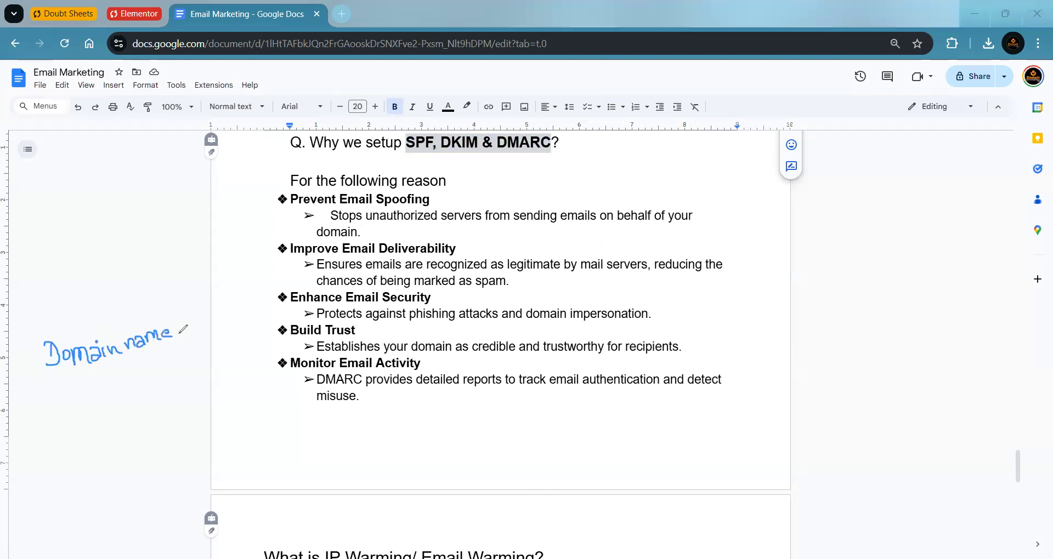
mouse_move(80, 379)
left_mouse_down()
mouse_move(88, 442)
mouse_move(98, 388)
mouse_move(160, 378)
mouse_move(166, 356)
mouse_move(185, 375)
mouse_move(220, 359)
left_mouse_up()
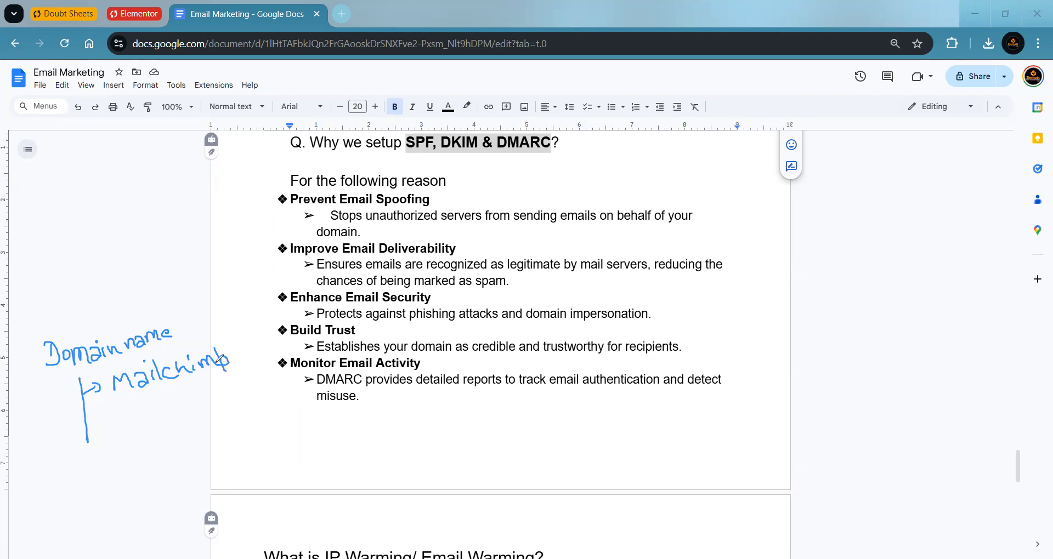
mouse_move(87, 430)
left_mouse_down()
mouse_move(129, 433)
mouse_move(157, 399)
mouse_move(163, 420)
mouse_move(199, 400)
mouse_move(237, 405)
mouse_move(256, 392)
left_mouse_up()
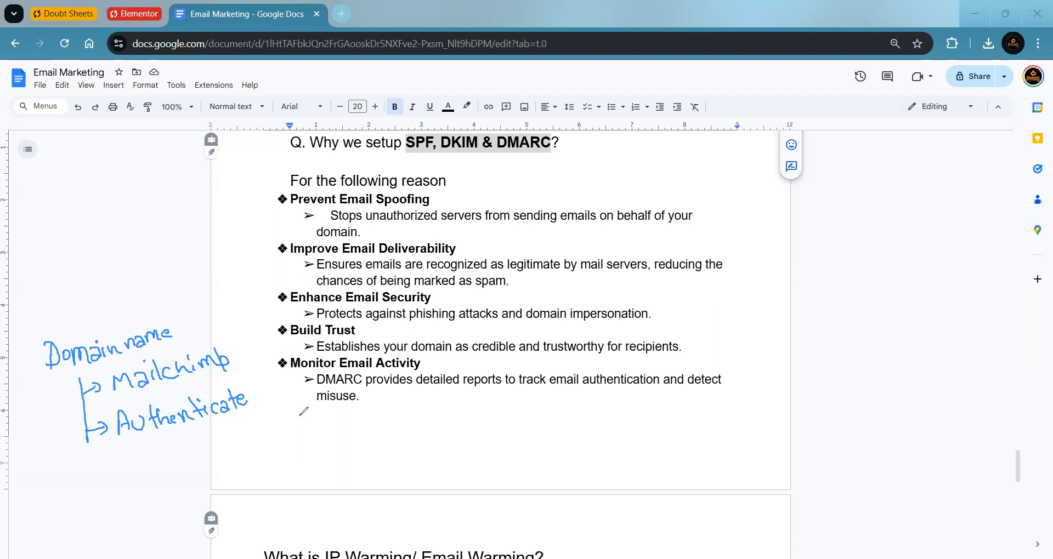
mouse_move(71, 301)
left_mouse_down()
mouse_move(92, 278)
mouse_move(65, 282)
left_mouse_up()
Handwrite a circled case 2 below the reasons list, with "Domain name" branching to Mailchimp and a crossed-out "Authenticate", and underline "unauthorized".
mouse_move(310, 421)
left_mouse_down()
mouse_move(314, 413)
mouse_move(303, 449)
mouse_move(308, 405)
left_mouse_up()
mouse_move(356, 411)
left_mouse_down()
mouse_move(357, 433)
mouse_move(379, 425)
left_mouse_up()
mouse_move(378, 426)
left_mouse_down()
mouse_move(496, 406)
mouse_move(517, 421)
left_mouse_up()
mouse_move(394, 442)
left_mouse_down()
mouse_move(382, 490)
mouse_move(412, 446)
mouse_move(476, 442)
mouse_move(496, 453)
mouse_move(508, 435)
mouse_move(505, 444)
left_mouse_up()
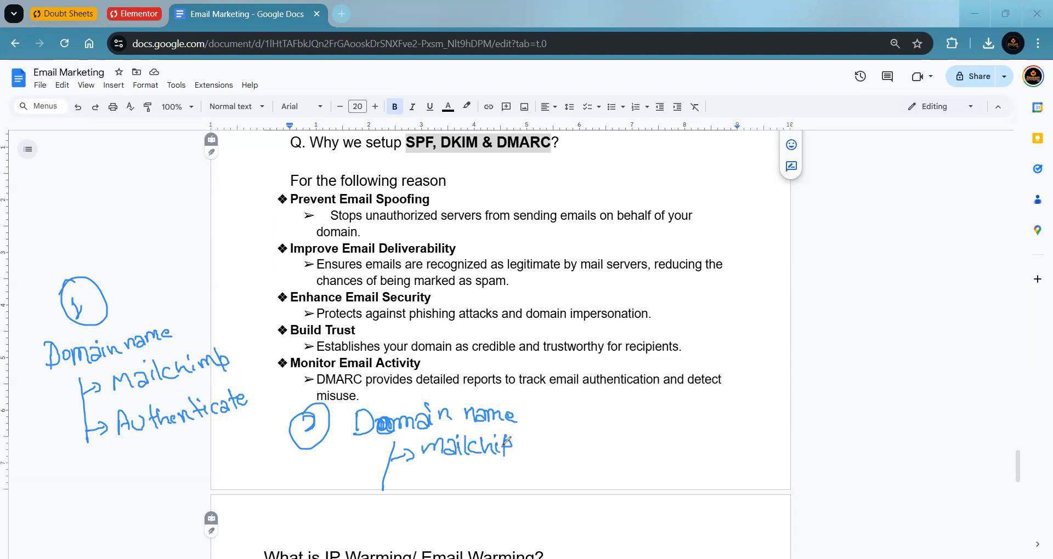
left_click_drag(127, 443, 220, 421)
mouse_move(391, 470)
left_mouse_down()
mouse_move(405, 485)
mouse_move(507, 482)
mouse_move(521, 472)
mouse_move(546, 480)
mouse_move(579, 466)
mouse_move(605, 483)
mouse_move(558, 483)
left_mouse_up()
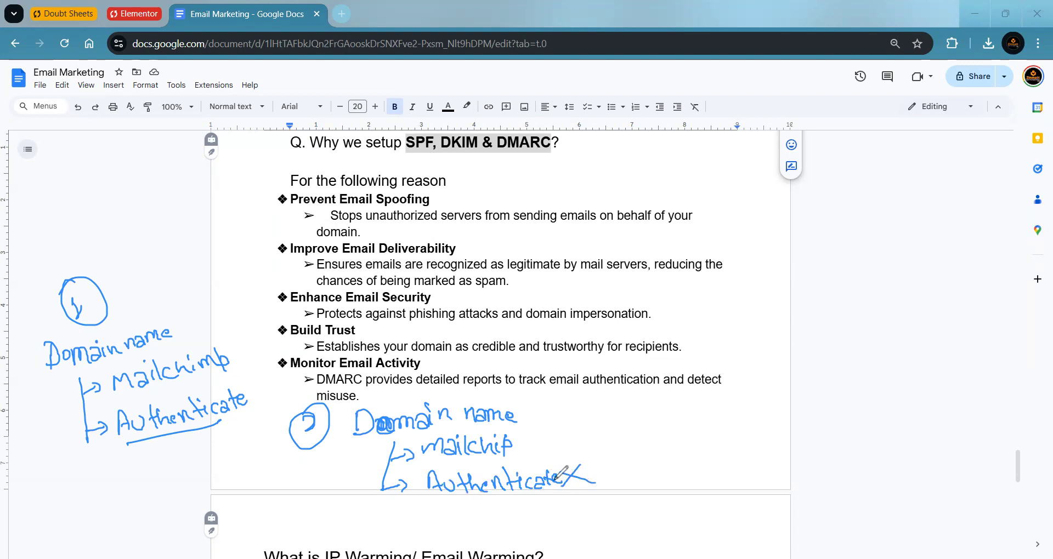
mouse_move(532, 401)
left_mouse_down()
mouse_move(379, 396)
mouse_move(301, 445)
mouse_move(510, 483)
mouse_move(479, 404)
left_mouse_up()
left_click_drag(374, 222, 431, 221)
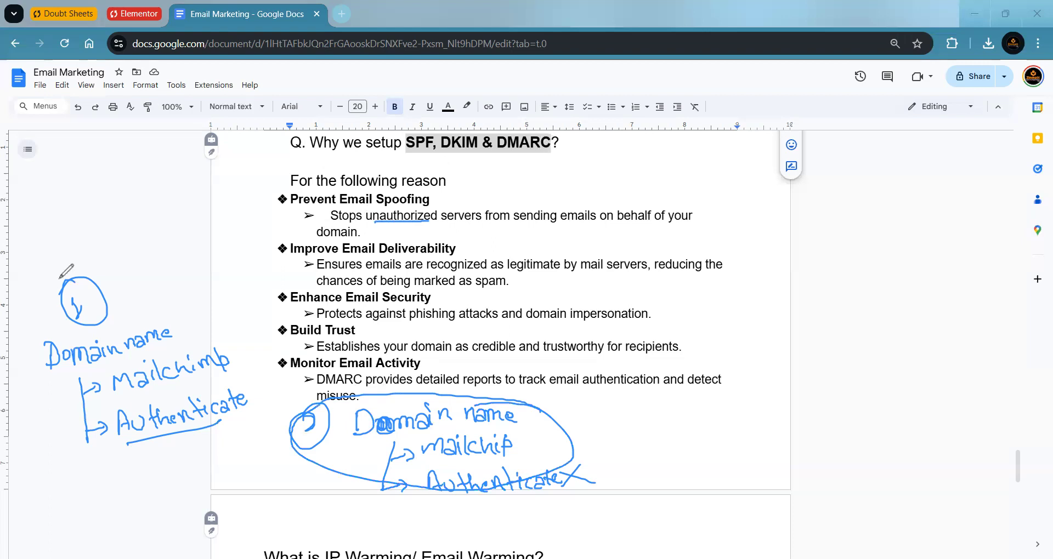
Clear the ink and underline SPF, DKIM & DMARC and the key phrases of the Improve Email Deliverability and Enhance Email Security points.
key("e")
left_click_drag(294, 261, 457, 256)
left_click_drag(411, 155, 558, 153)
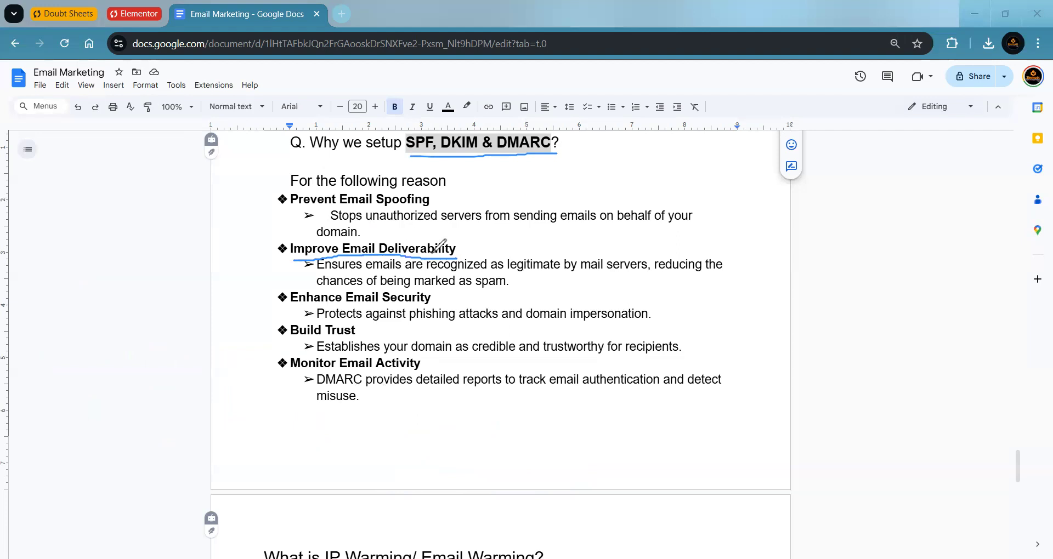
left_click_drag(384, 274, 560, 276)
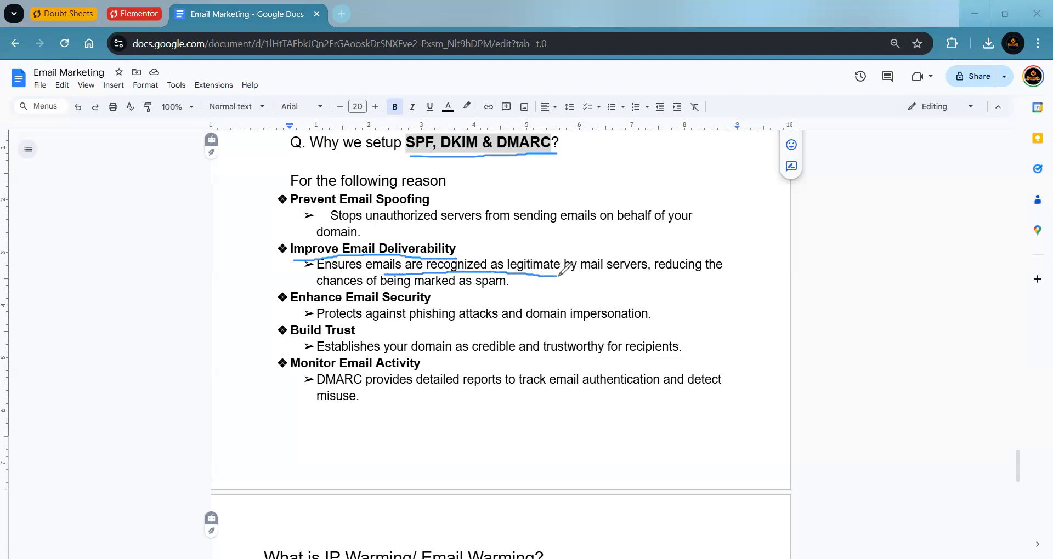
left_click_drag(658, 276, 700, 276)
left_click_drag(363, 294, 495, 287)
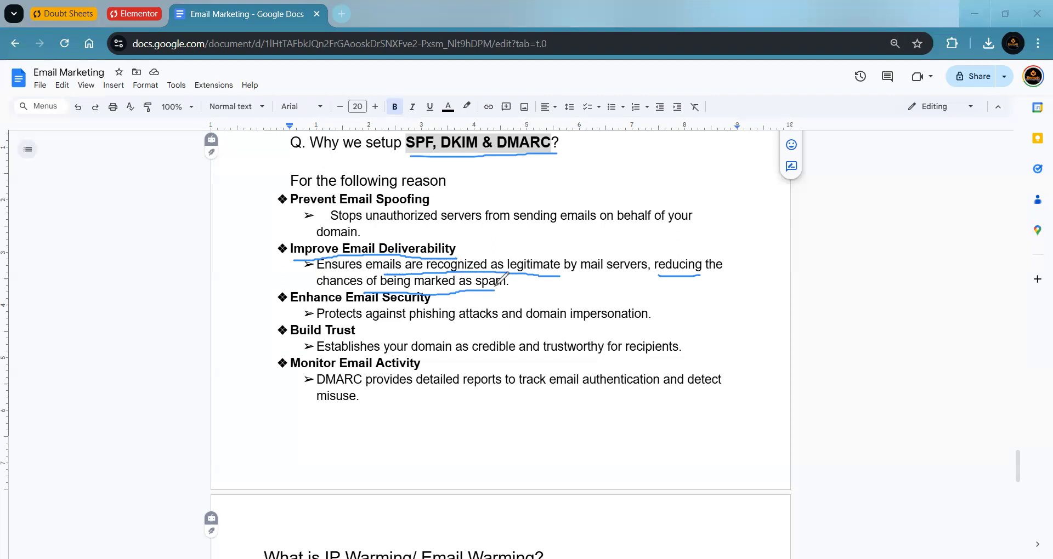
left_click_drag(364, 304, 430, 303)
left_click_drag(351, 321, 643, 318)
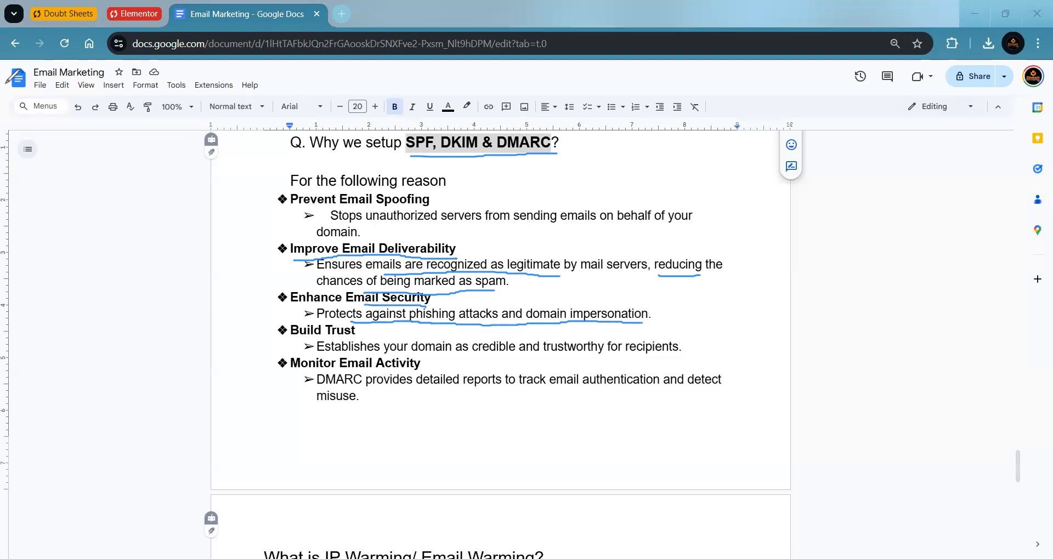
Open the downloaded HowSPFWorks_whiteBackground.png diagram and enlarge it so the whole sender-to-inbox flow fits in view.
left_click(989, 44)
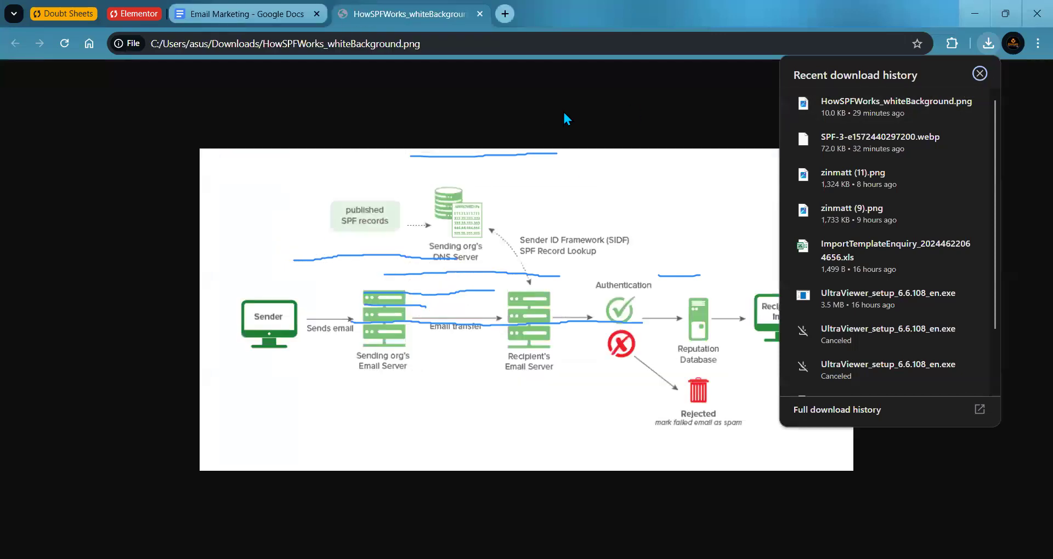
left_click(169, 207)
scroll(169, 206, "up", 3)
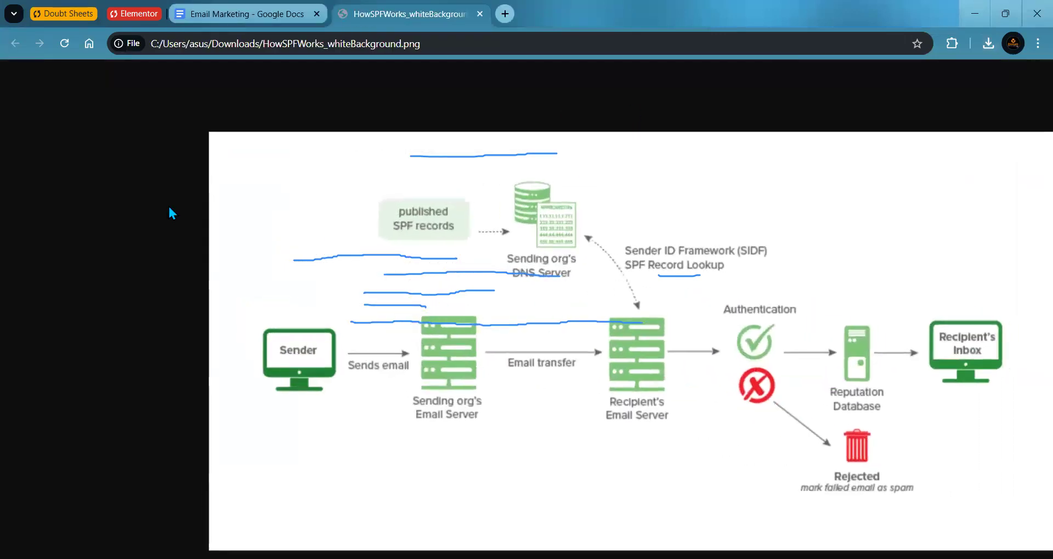
scroll(168, 206, "right", 1)
scroll(168, 206, "down", 1)
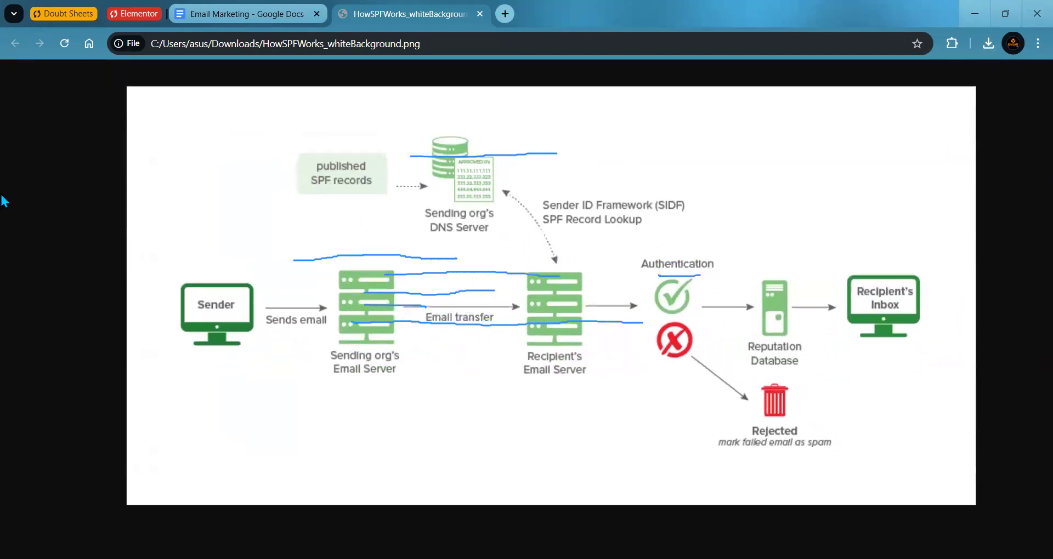
Clear the old ink and trace the Sends email and Email transfer arrows, adding a box branching down from Email transfer.
left_click(81, 349)
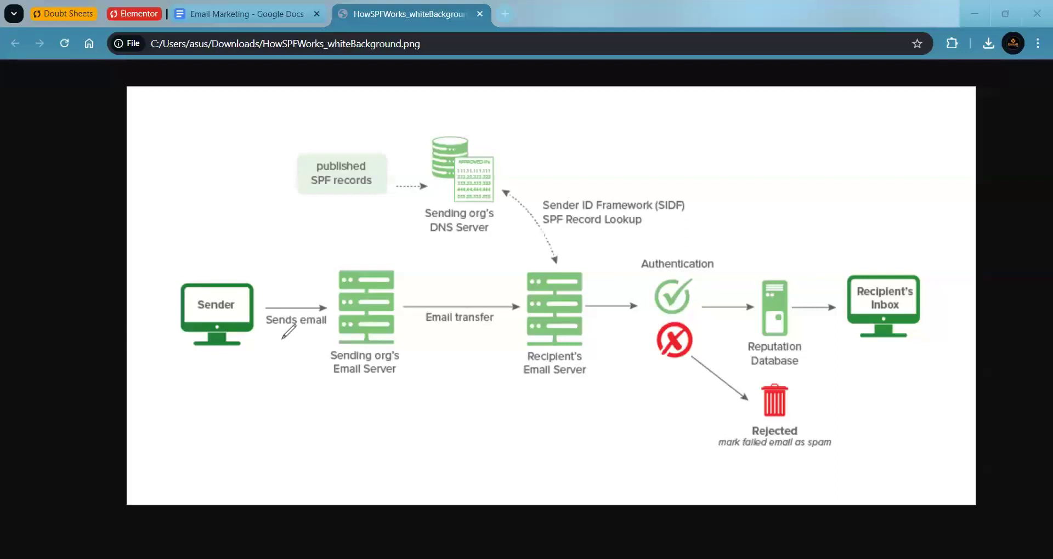
left_click_drag(265, 310, 328, 307)
mouse_move(402, 307)
left_mouse_down()
mouse_move(508, 298)
mouse_move(520, 301)
mouse_move(514, 308)
left_mouse_up()
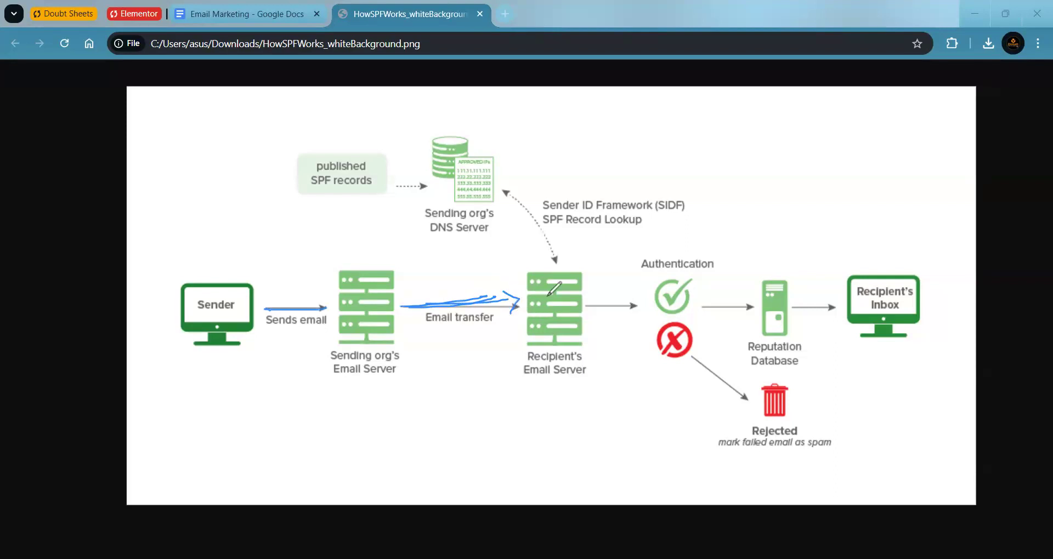
mouse_move(460, 298)
left_mouse_down()
mouse_move(463, 403)
mouse_move(536, 406)
mouse_move(538, 458)
mouse_move(429, 458)
mouse_move(436, 408)
left_mouse_up()
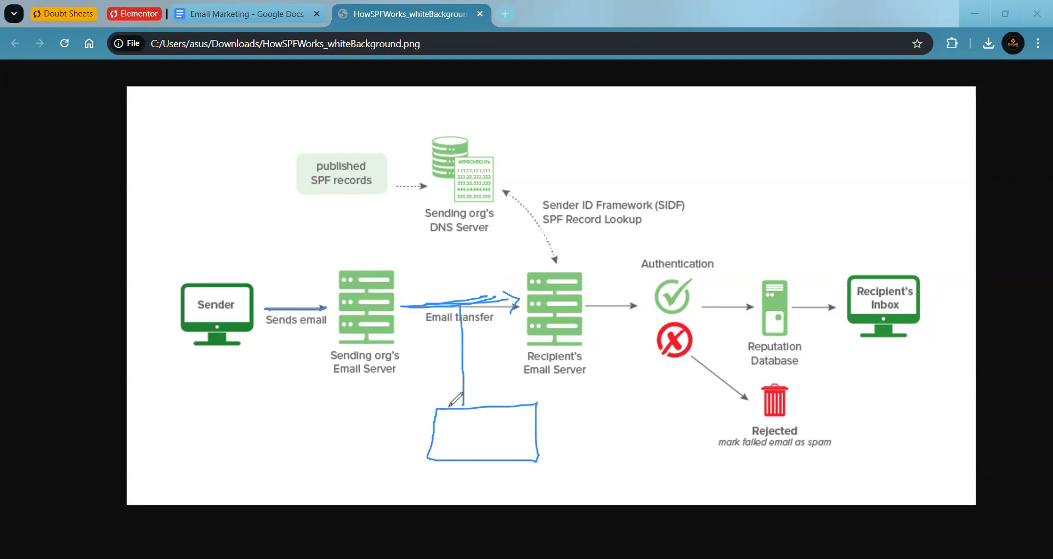